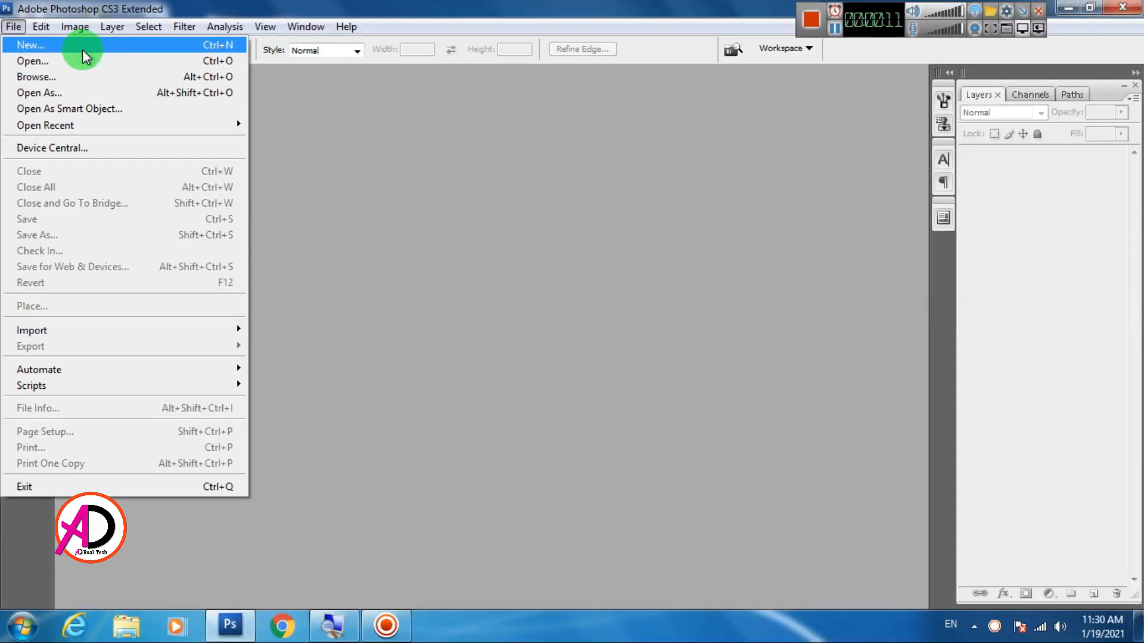
Start a new document and set its width and height to 800 pixels each
{"action": "left_click", "coordinate": [84, 52]}
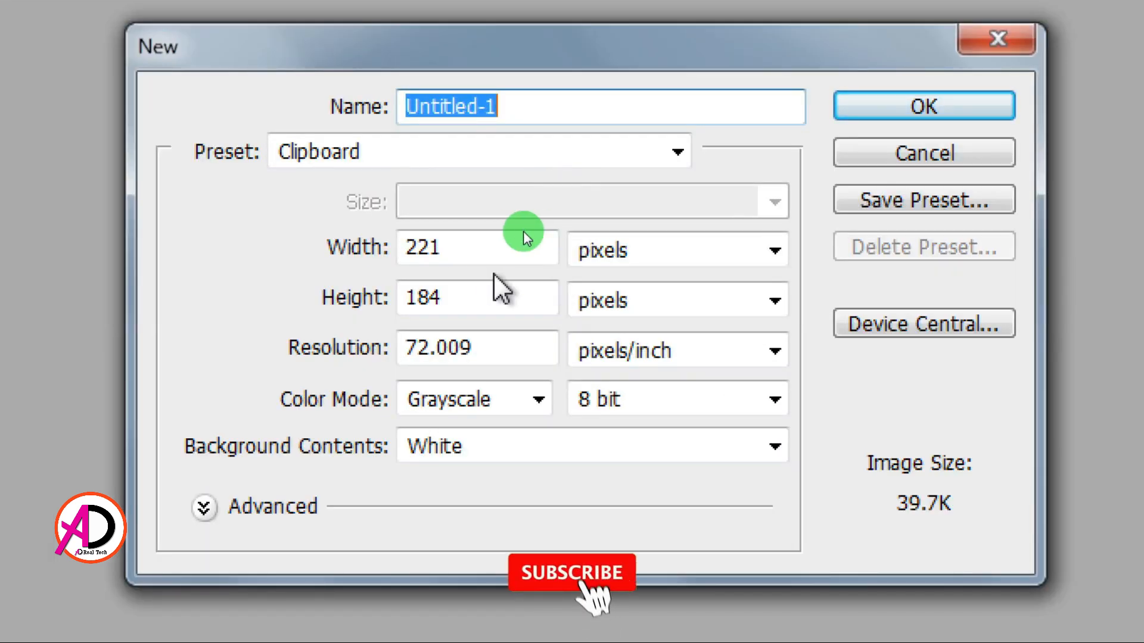
{"action": "double_click", "coordinate": [467, 248]}
{"action": "type", "text": "80"}
{"action": "key", "text": "Tab"}
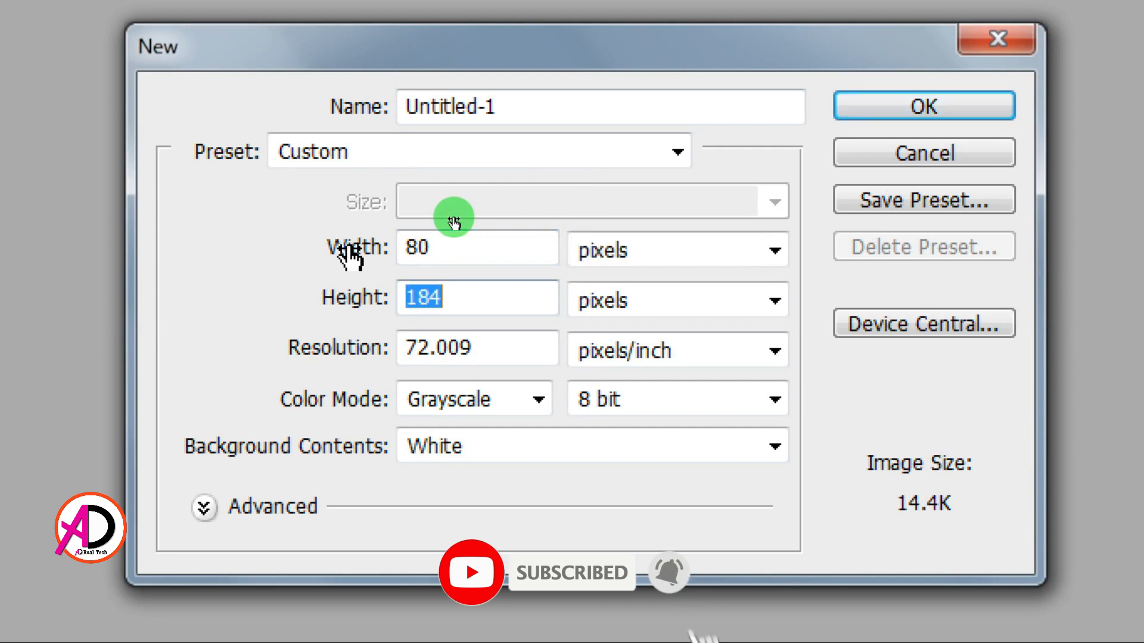
{"action": "key", "text": "shift+Tab"}
{"action": "key", "text": "shift+Tab"}
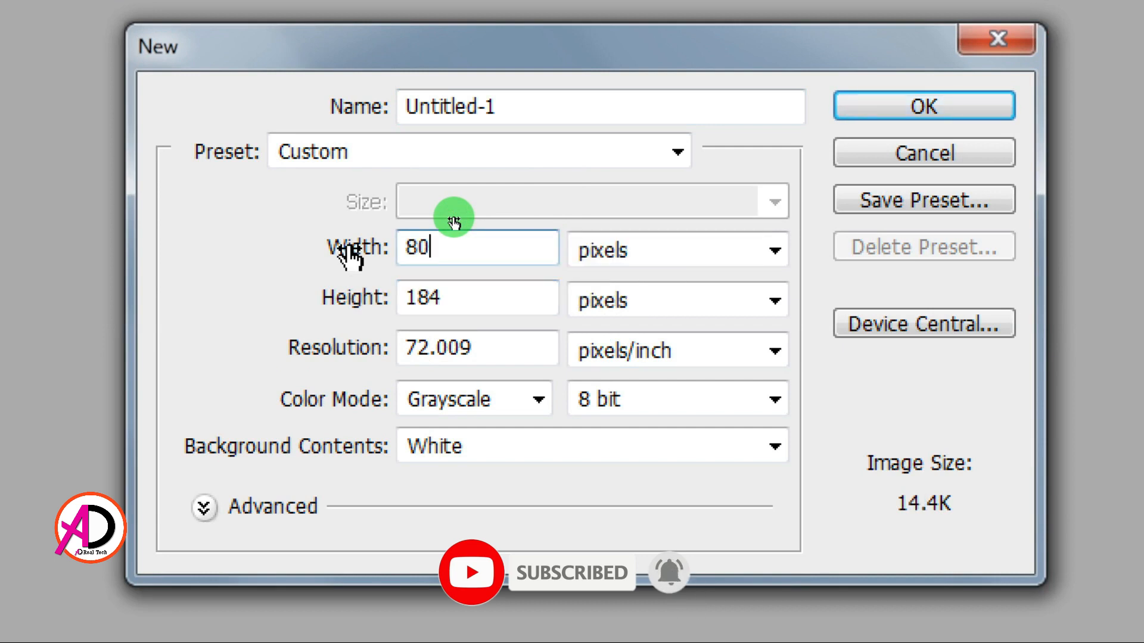
{"action": "type", "text": "0"}
{"action": "key", "text": "Tab"}
{"action": "key", "text": "Tab"}
{"action": "type", "text": "800"}
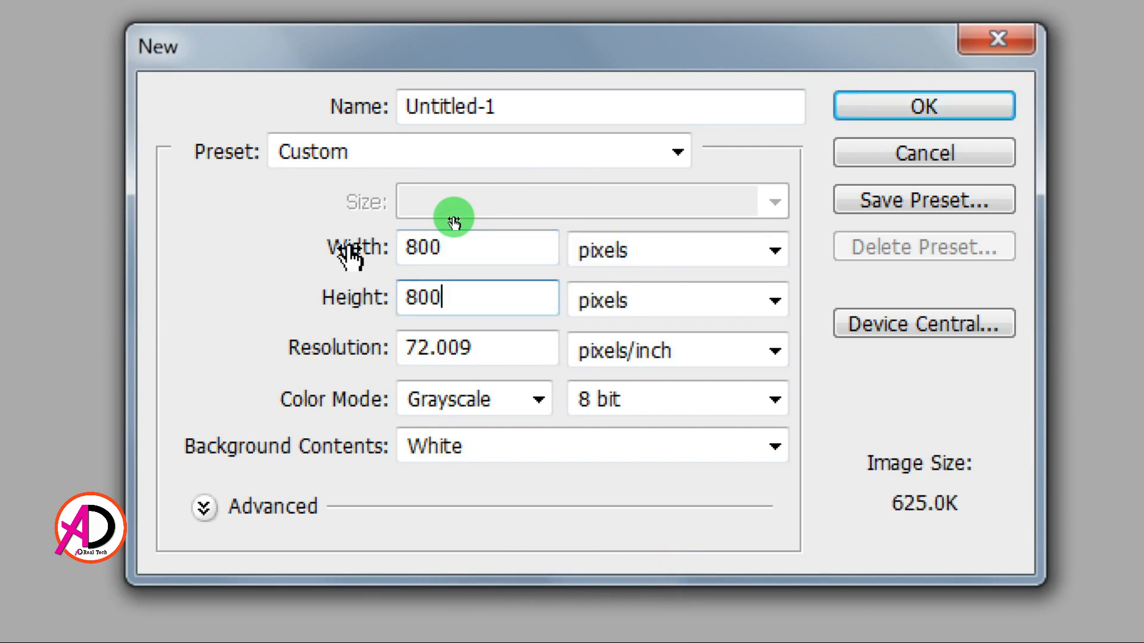
Set the resolution to 300 pixels/inch and the color mode to RGB Color, and create the document
{"action": "key", "text": "Tab"}
{"action": "key", "text": "Tab"}
{"action": "type", "text": "30"}
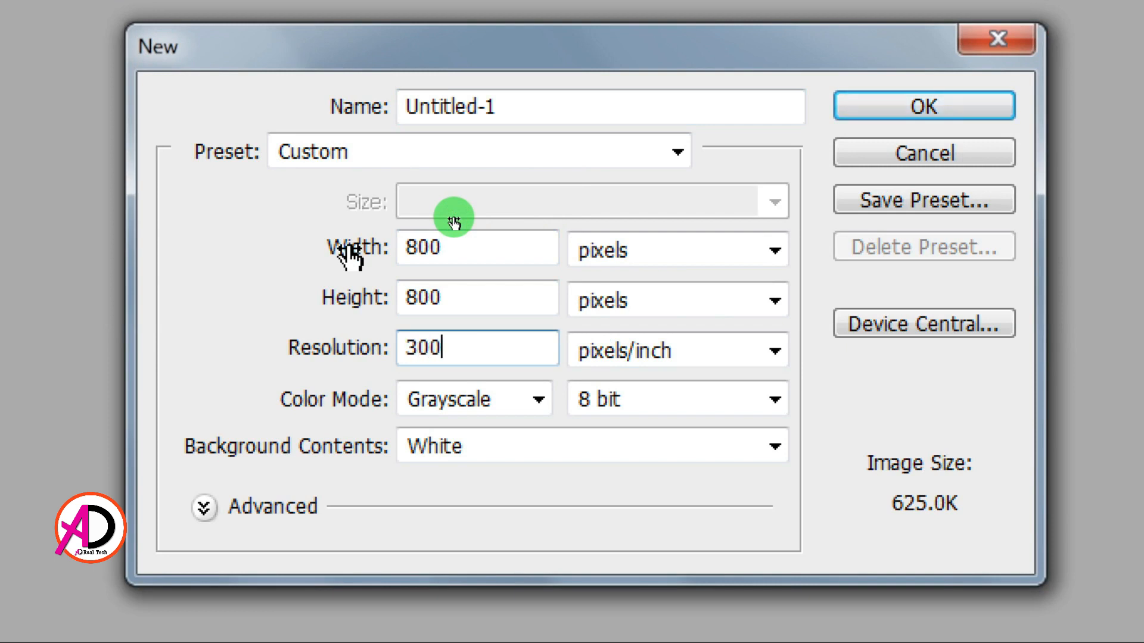
{"action": "left_click", "coordinate": [506, 405]}
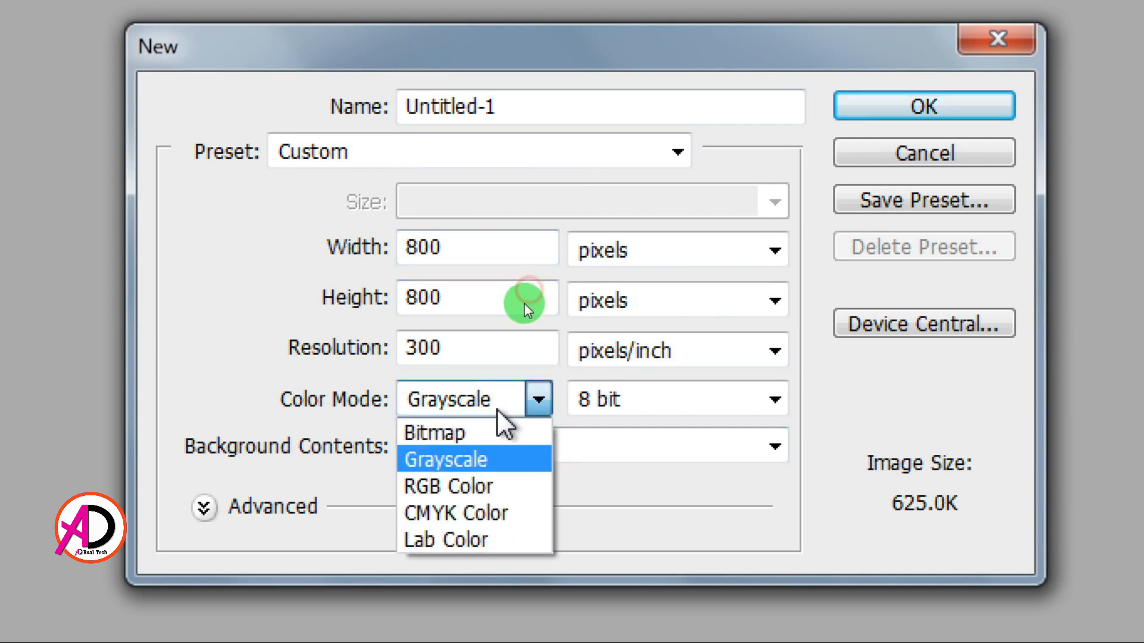
{"action": "left_click", "coordinate": [448, 487]}
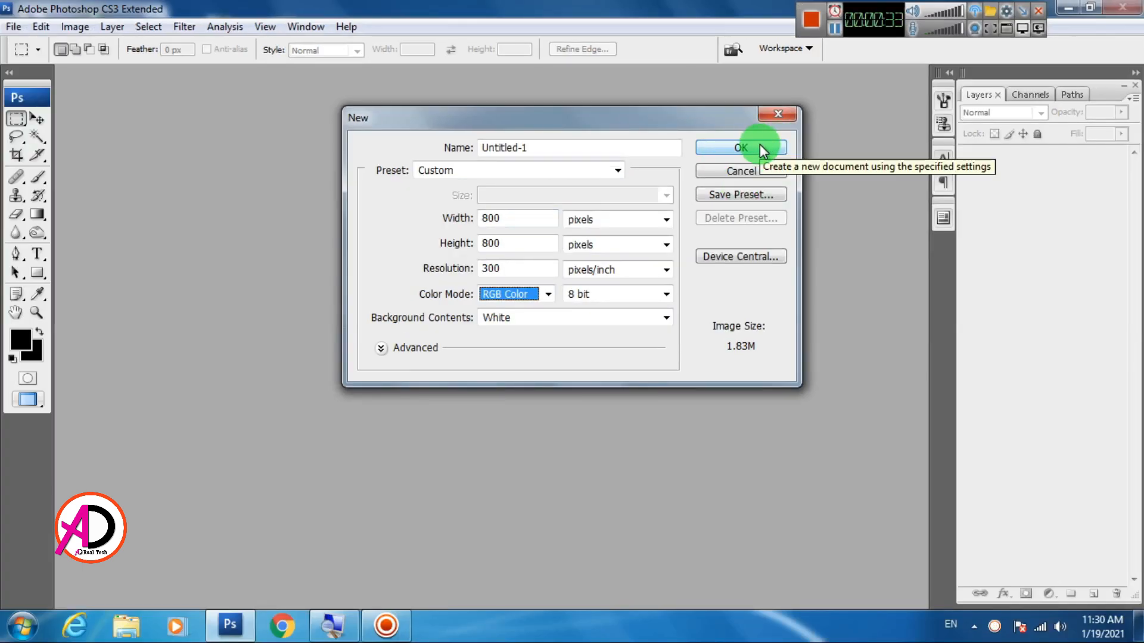
{"action": "left_click", "coordinate": [760, 144]}
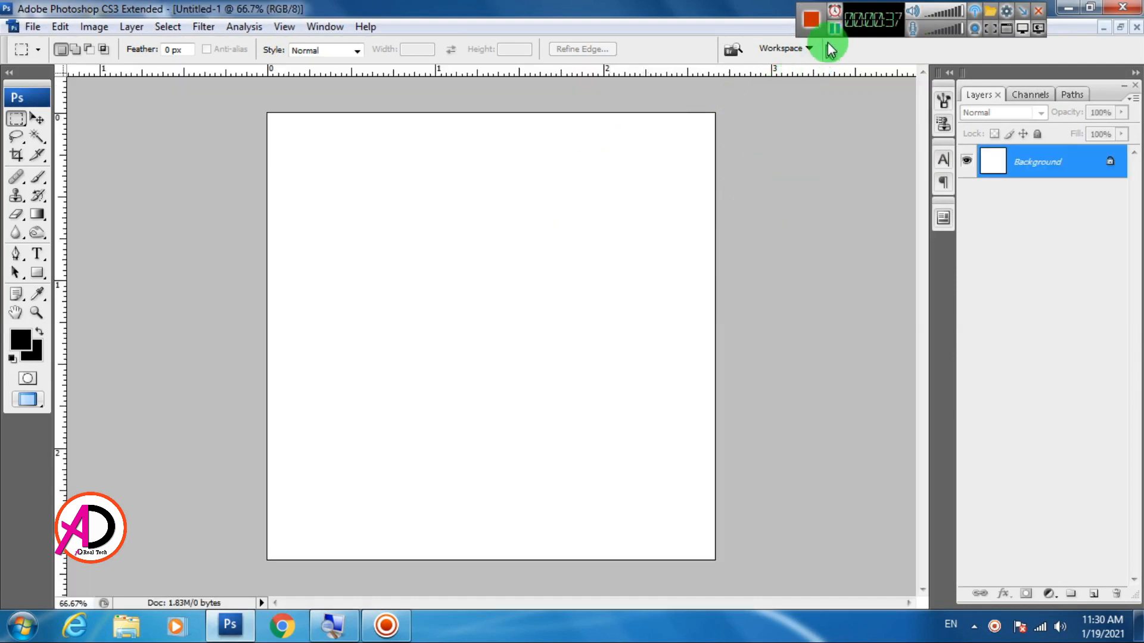
{"action": "left_click", "coordinate": [836, 29]}
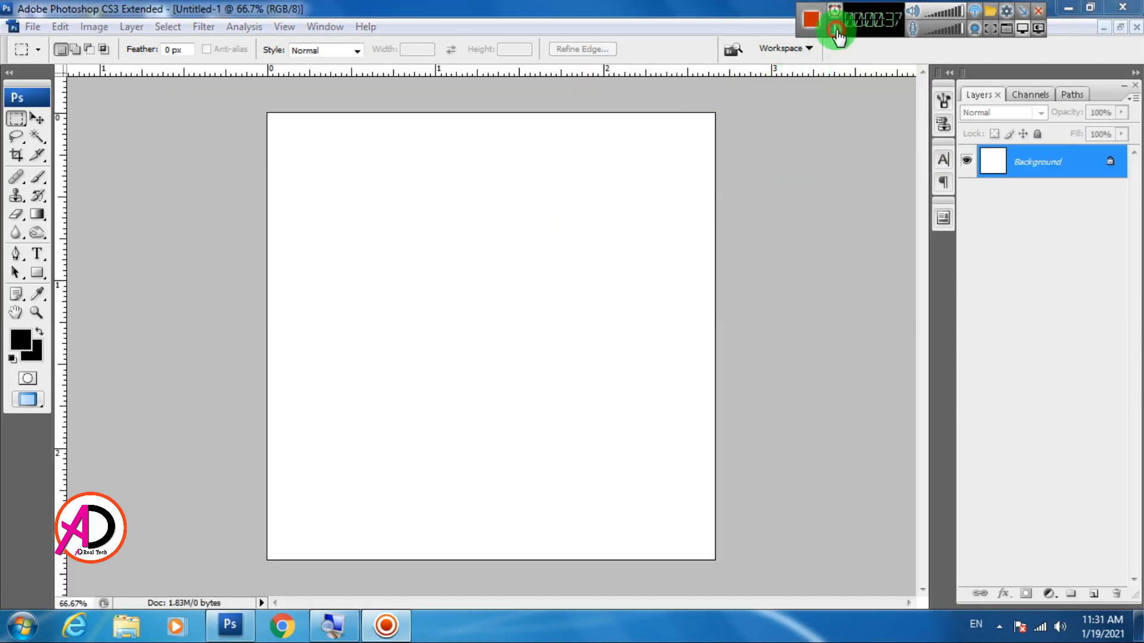
{"action": "left_click", "coordinate": [492, 265]}
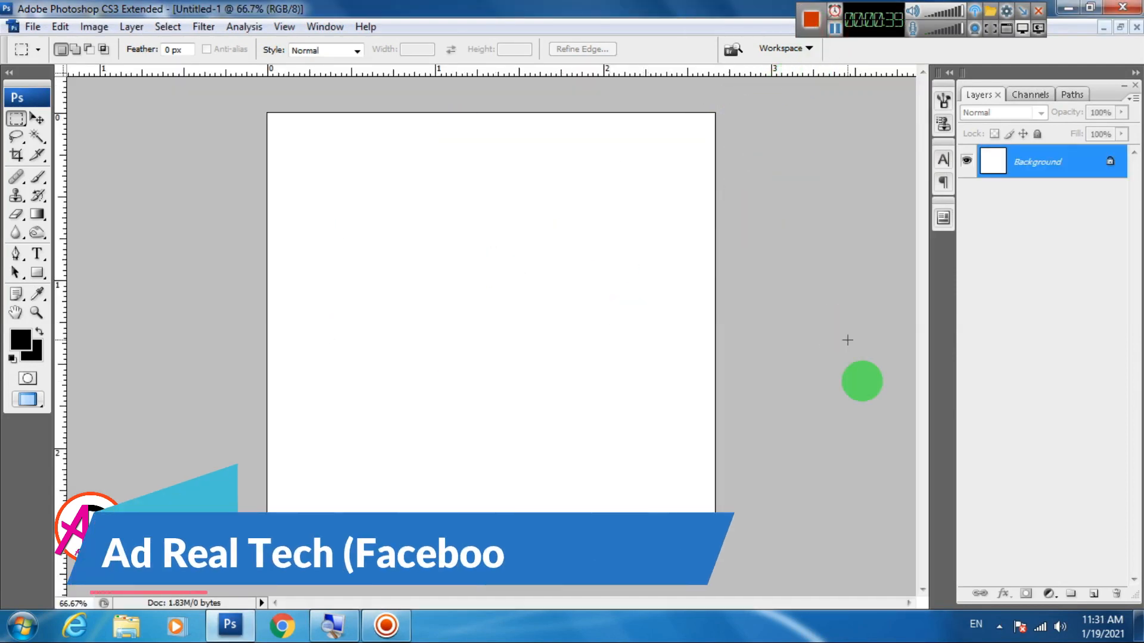
Add one vertical and one horizontal guide crossing at the center of the canvas
{"action": "left_click", "coordinate": [37, 117]}
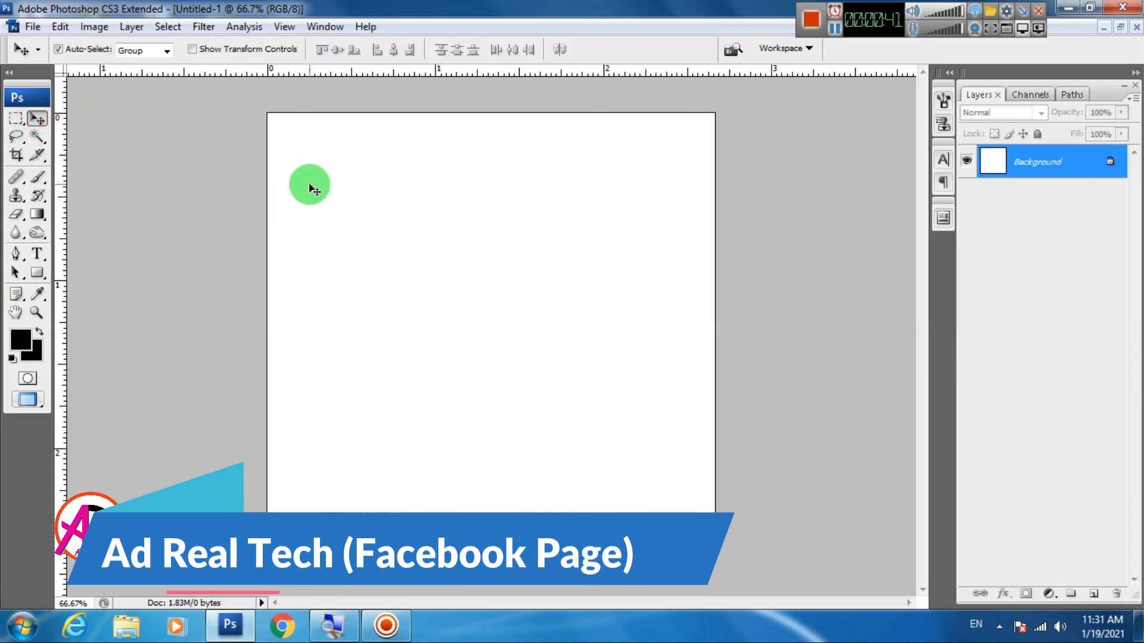
{"action": "left_click_drag", "start_coordinate": [59, 363], "coordinate": [497, 345]}
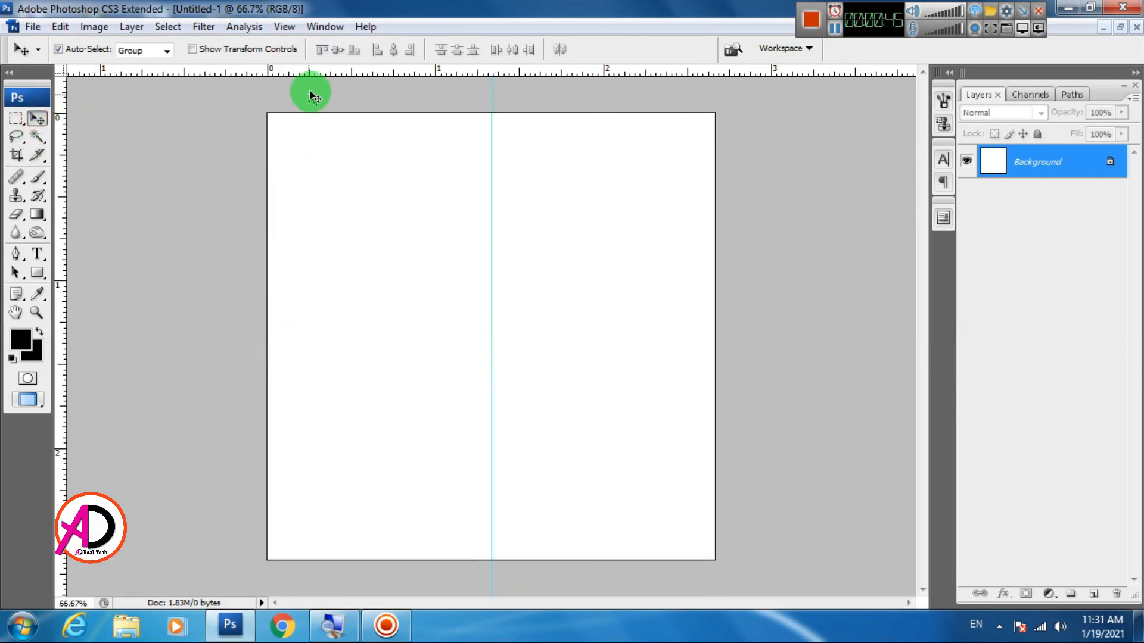
{"action": "left_click_drag", "start_coordinate": [317, 70], "coordinate": [317, 331]}
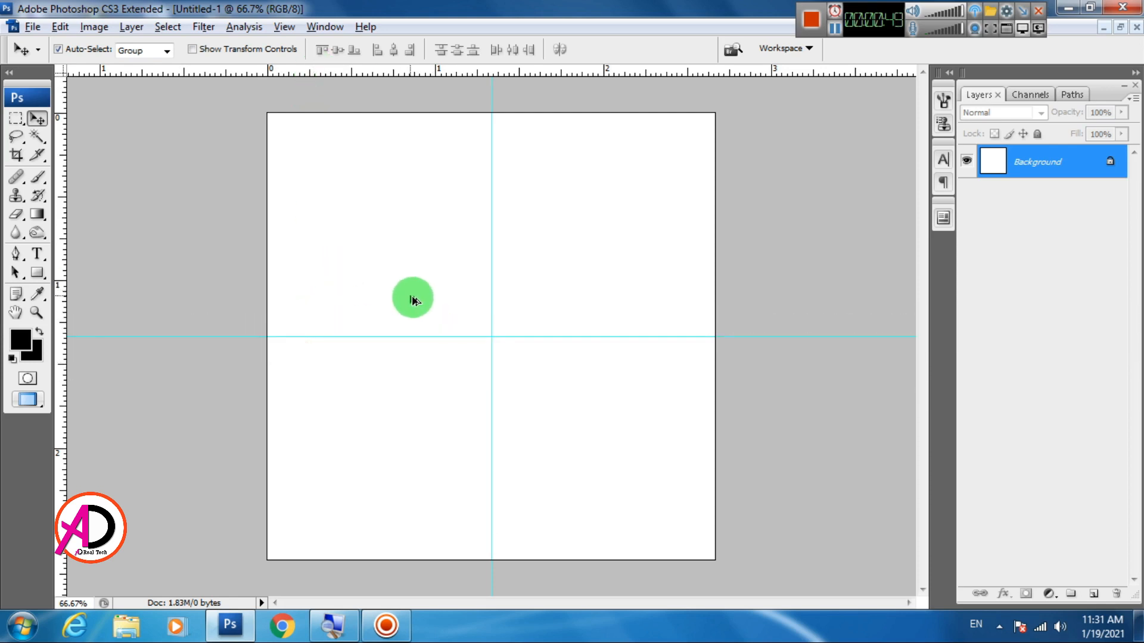
{"action": "scroll", "coordinate": [413, 299], "scroll_direction": "down", "scroll_amount": 5}
{"action": "scroll", "coordinate": [414, 299], "scroll_direction": "up", "scroll_amount": 4}
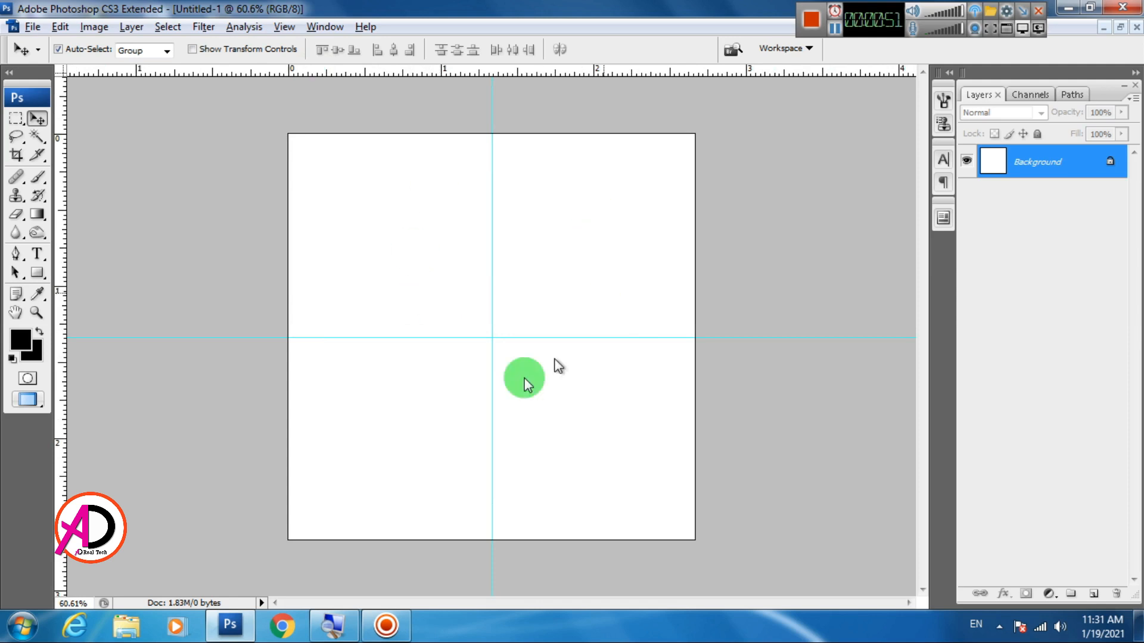
Add the letter A in Fiddler's Cove 3D at 18 pt in the upper-left quarter of the canvas and shift it slightly right
{"action": "left_click", "coordinate": [37, 253]}
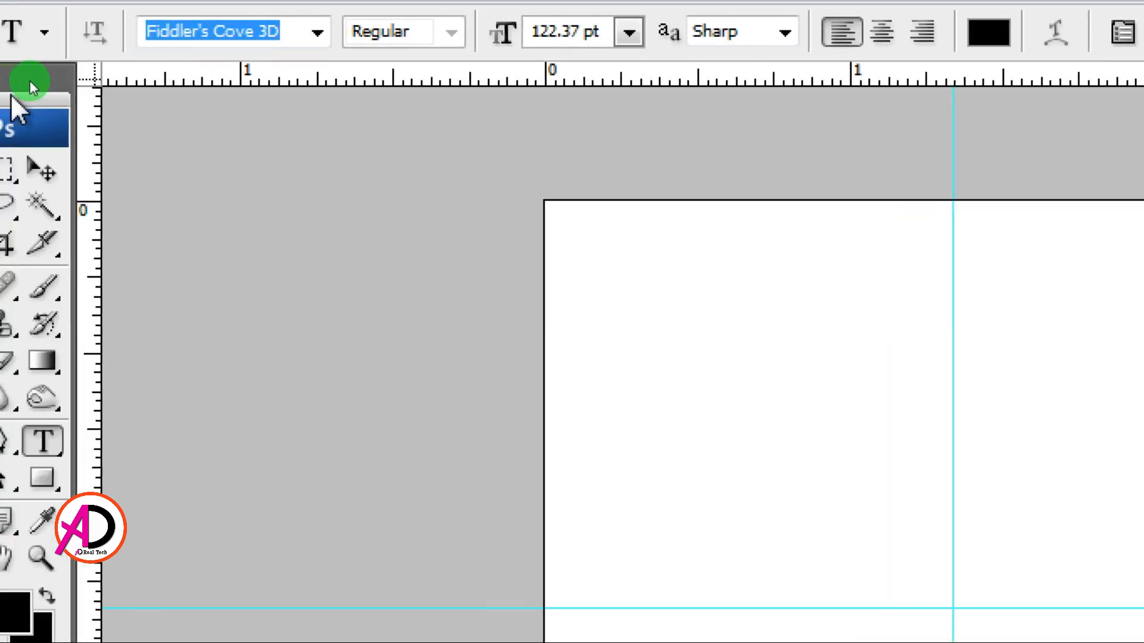
{"action": "left_click", "coordinate": [190, 46]}
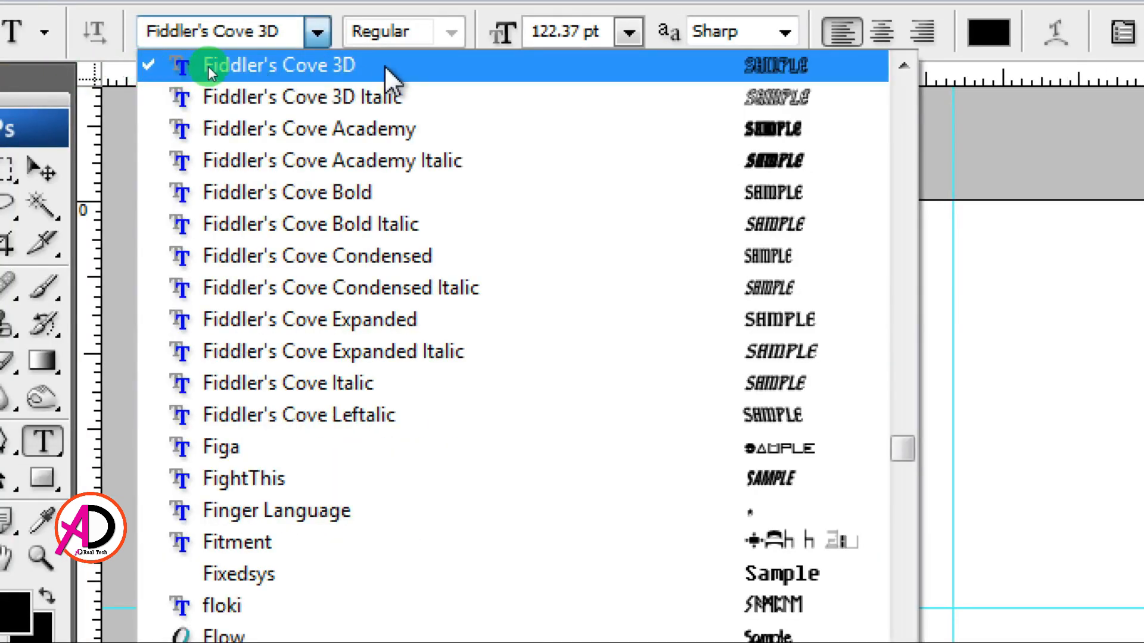
{"action": "left_click", "coordinate": [320, 59]}
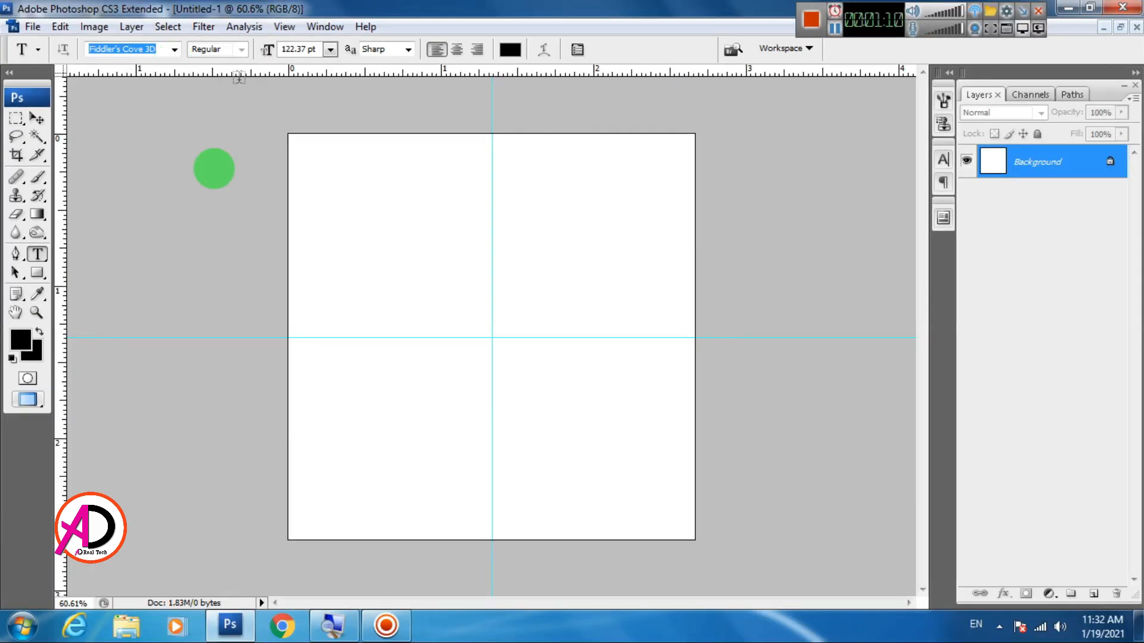
{"action": "left_click", "coordinate": [371, 260]}
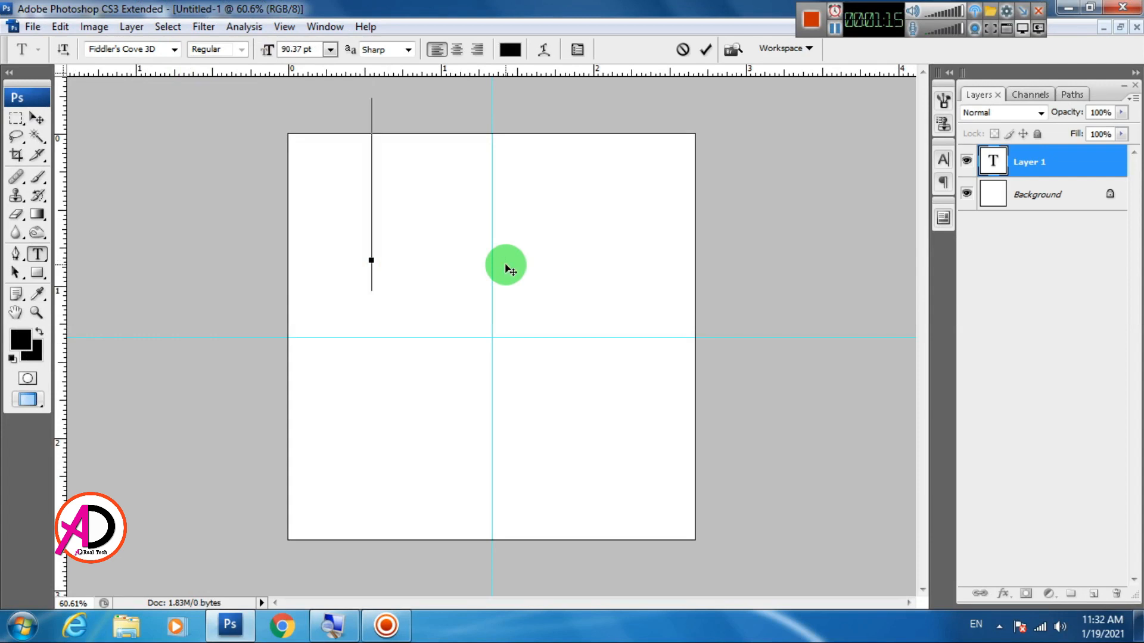
{"action": "left_click", "coordinate": [330, 49]}
{"action": "left_click", "coordinate": [319, 222]}
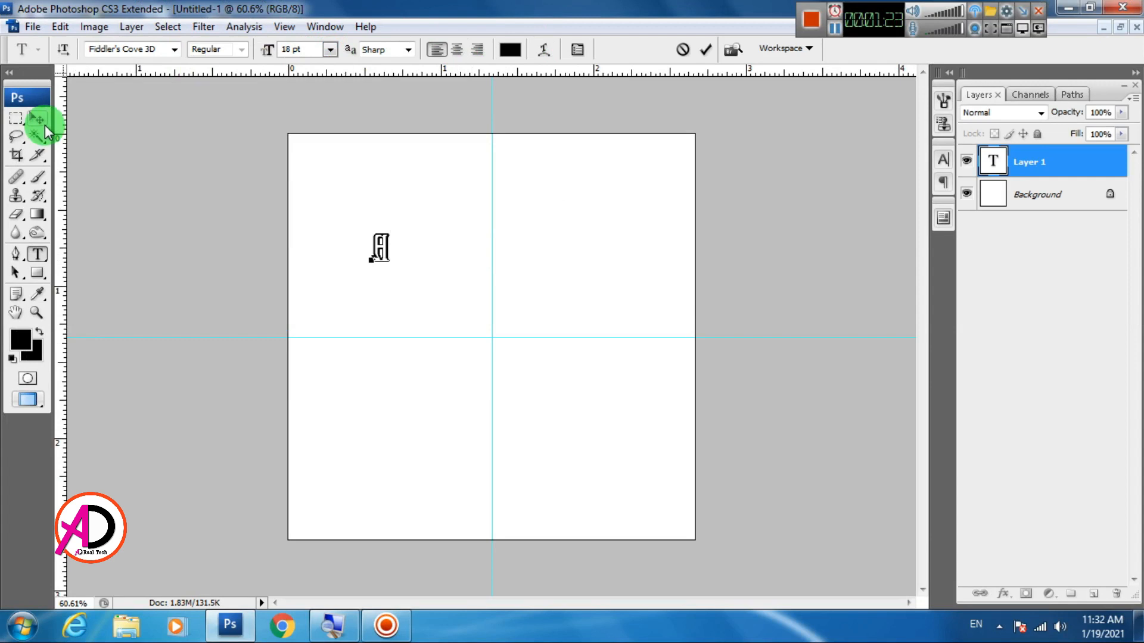
{"action": "left_click", "coordinate": [45, 128]}
{"action": "left_click_drag", "start_coordinate": [378, 248], "coordinate": [387, 249]}
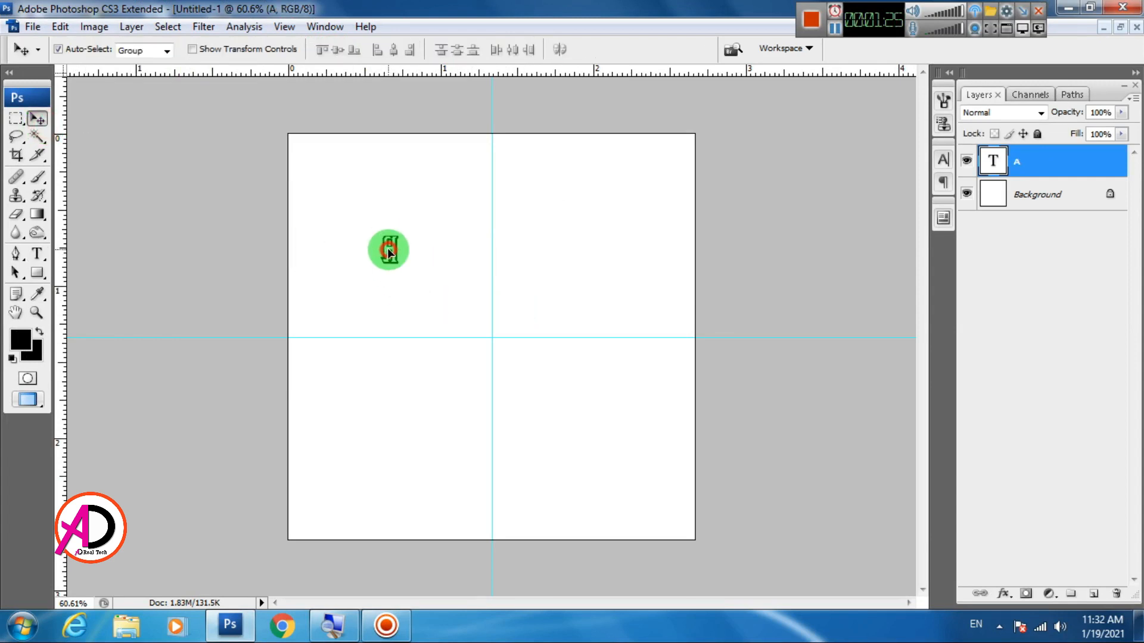
Enlarge the letter A with Free Transform to about 98.5 pt and fit it just above and left of the guide intersection
{"action": "left_click", "coordinate": [58, 28]}
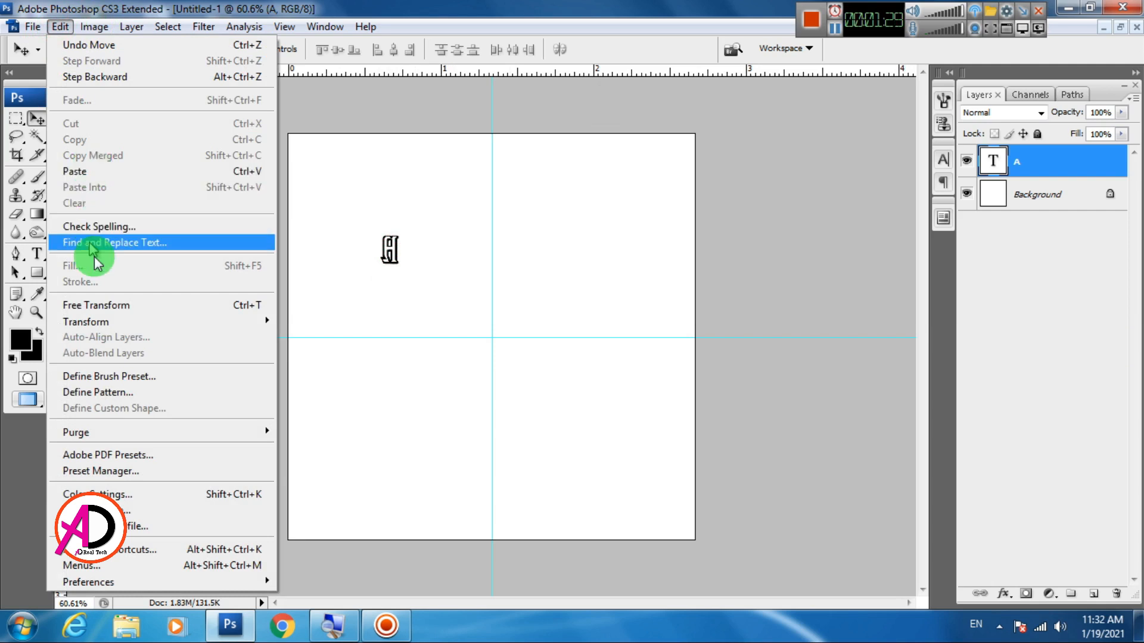
{"action": "left_click", "coordinate": [110, 305]}
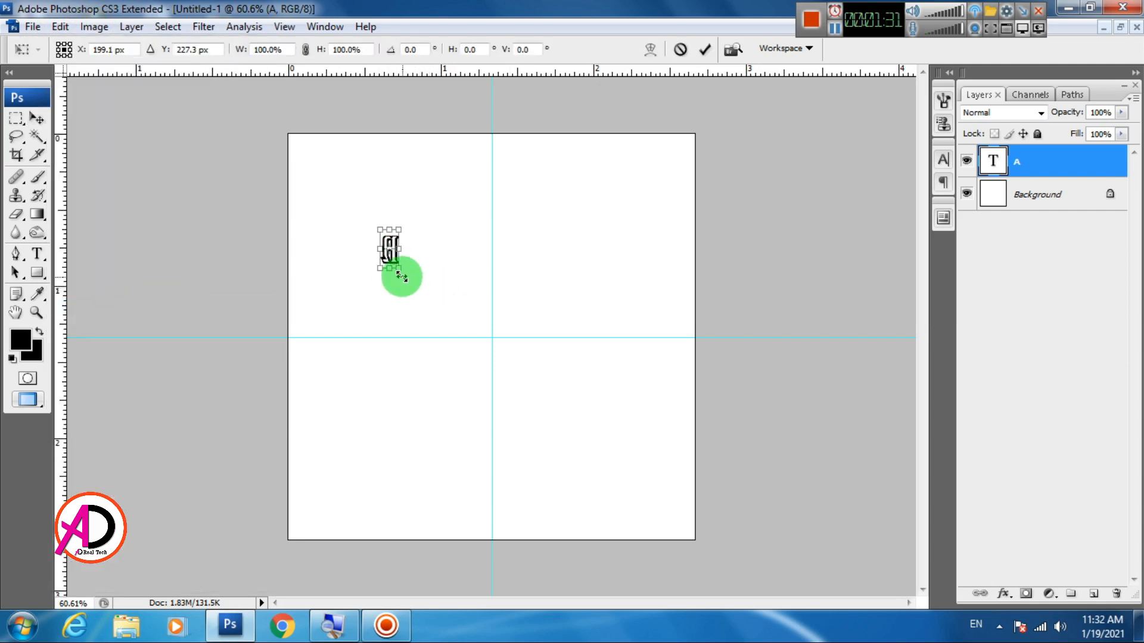
{"action": "left_click_drag", "start_coordinate": [396, 272], "coordinate": [448, 304]}
{"action": "left_click_drag", "start_coordinate": [476, 354], "coordinate": [468, 348]}
{"action": "left_click_drag", "start_coordinate": [441, 304], "coordinate": [460, 316]}
{"action": "key", "text": "Return"}
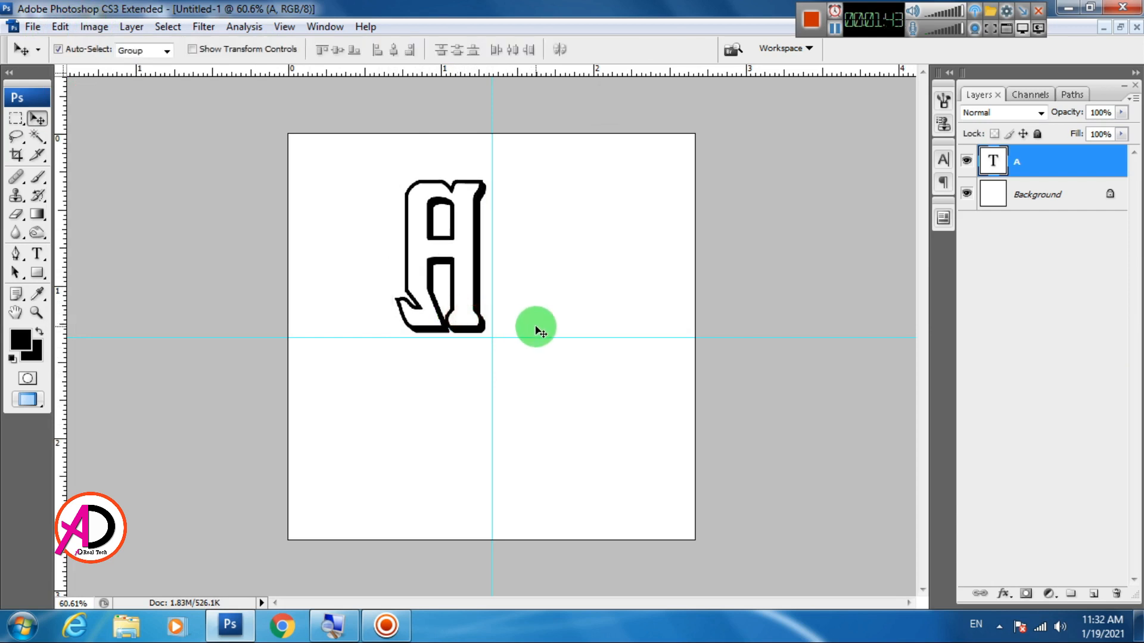
{"action": "scroll", "coordinate": [432, 300], "scroll_direction": "down", "scroll_amount": 3}
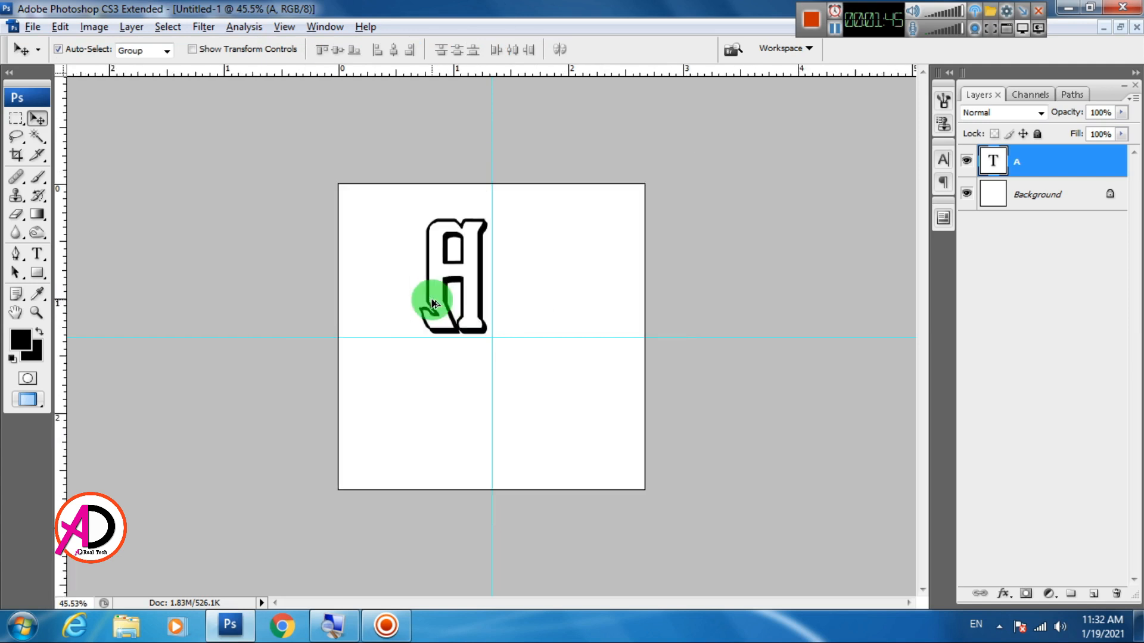
{"action": "scroll", "coordinate": [432, 300], "scroll_direction": "up", "scroll_amount": 3}
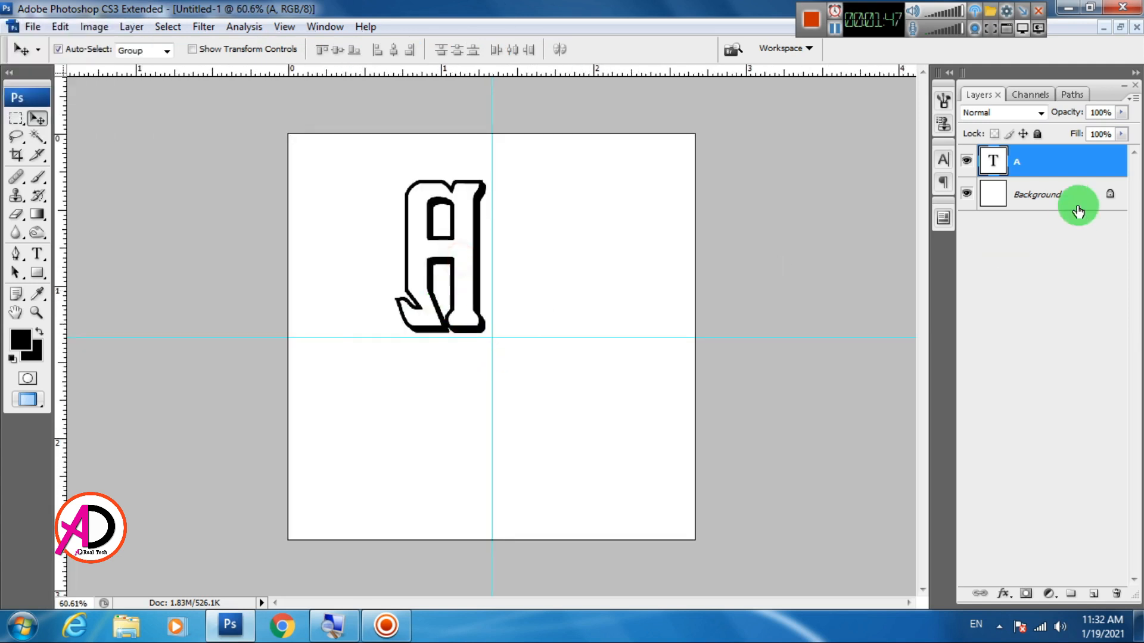
Duplicate the A layer, place the copy to the right of the vertical guide and change its text to D
{"action": "left_click_drag", "start_coordinate": [1075, 167], "coordinate": [1095, 596]}
{"action": "left_click_drag", "start_coordinate": [456, 280], "coordinate": [554, 281]}
{"action": "key", "text": "t"}
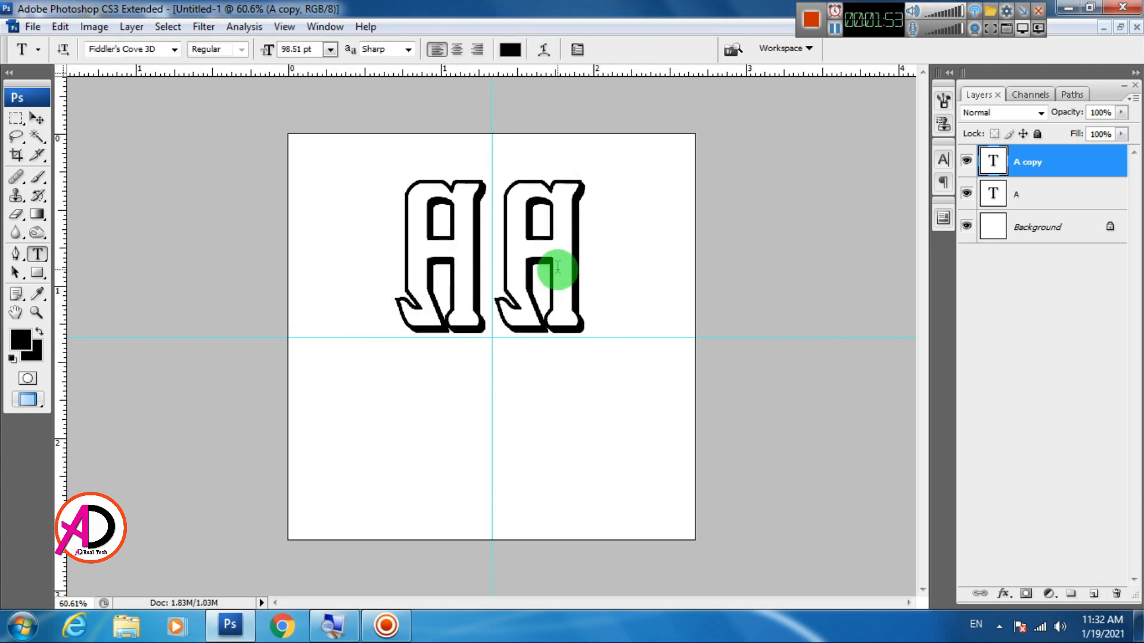
{"action": "double_click", "coordinate": [555, 263]}
{"action": "type", "text": "D"}
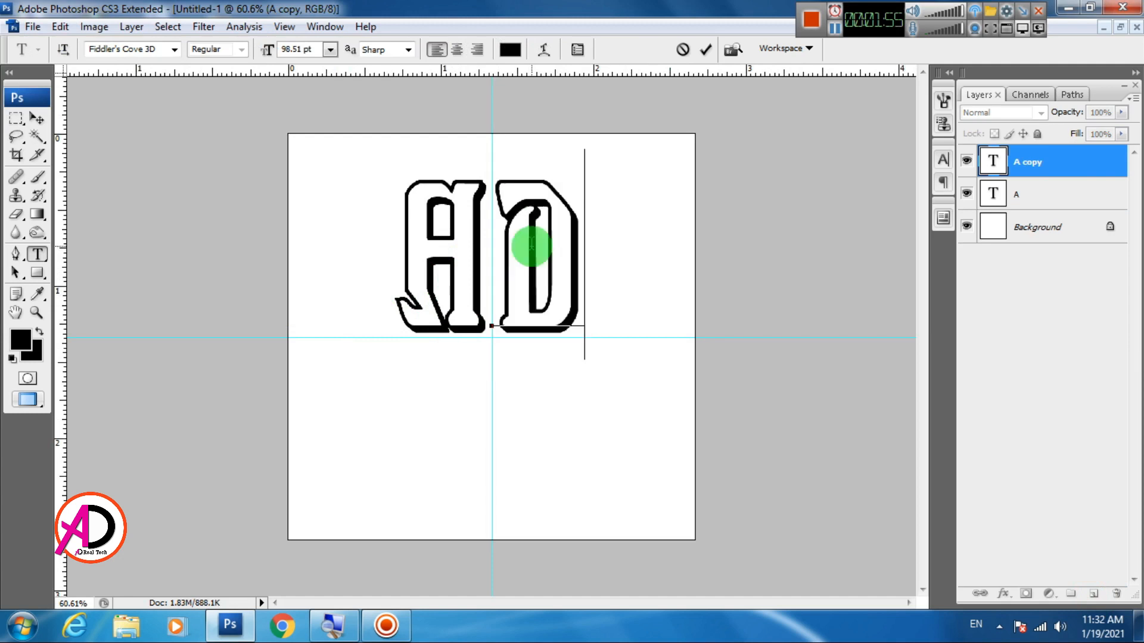
{"action": "key", "text": "ctrl+Return"}
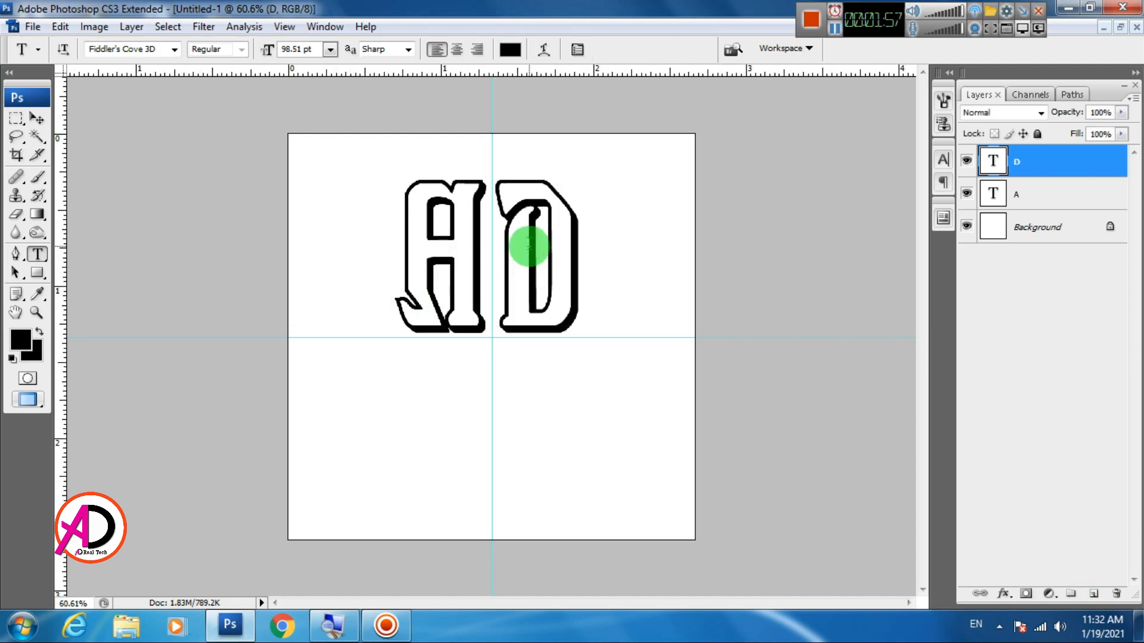
Scale the letter D with Free Transform to about 80.6% and align its base with the A, just right of the vertical guide
{"action": "left_click", "coordinate": [58, 27]}
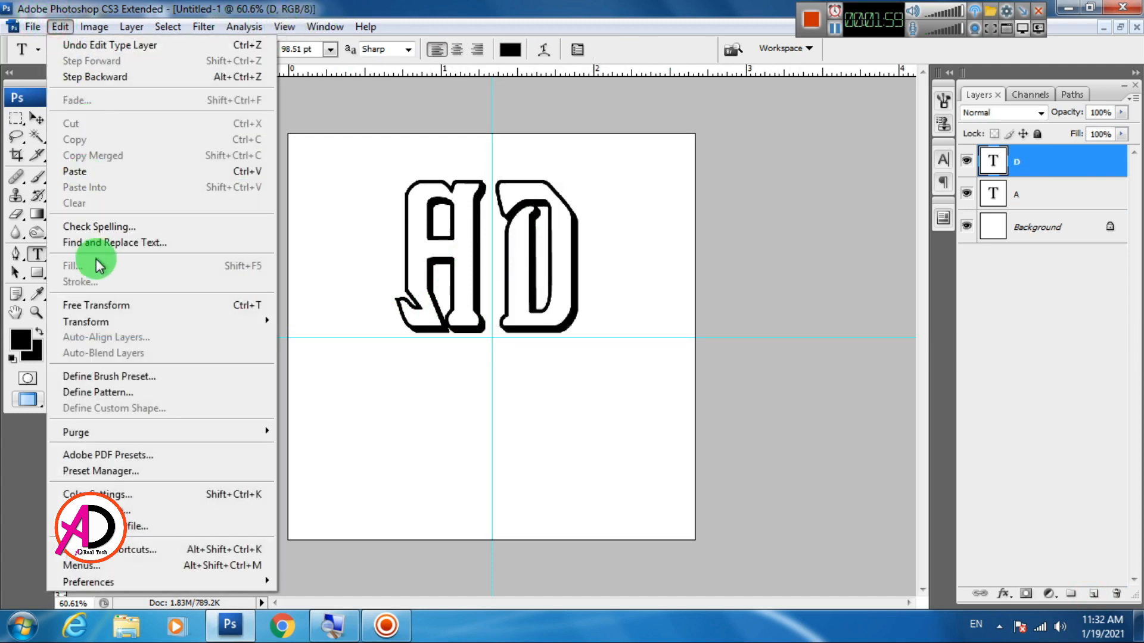
{"action": "left_click", "coordinate": [107, 310]}
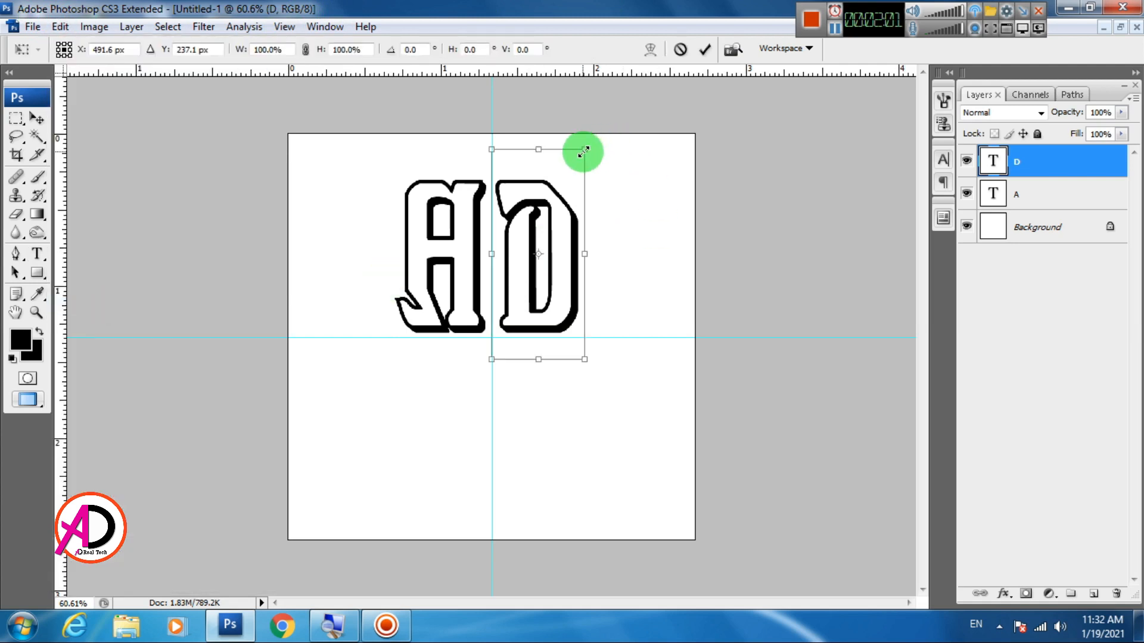
{"action": "left_click_drag", "start_coordinate": [583, 150], "coordinate": [534, 219]}
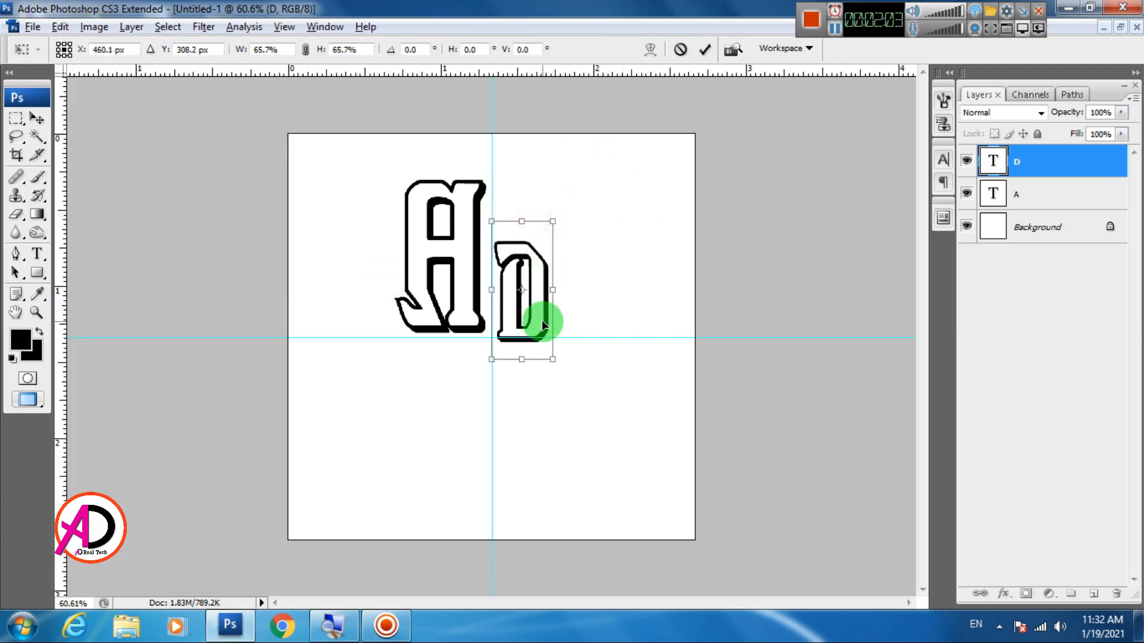
{"action": "scroll", "coordinate": [543, 323], "scroll_direction": "up", "scroll_amount": 2}
{"action": "left_click_drag", "start_coordinate": [609, 396], "coordinate": [638, 458]}
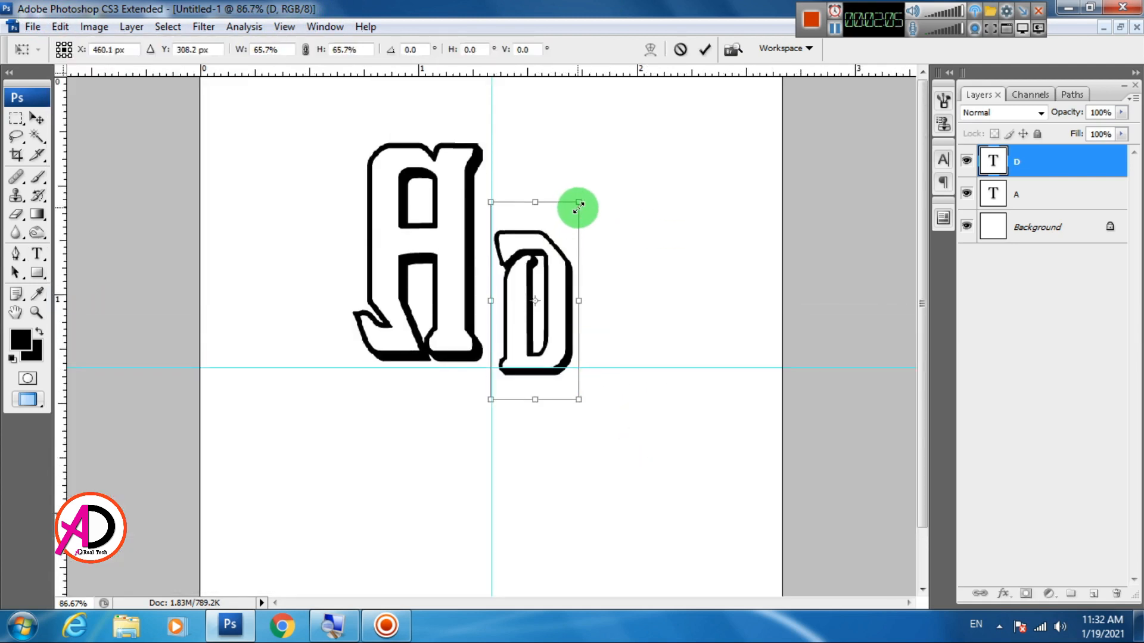
{"action": "left_click_drag", "start_coordinate": [578, 207], "coordinate": [583, 195]}
{"action": "left_click_drag", "start_coordinate": [556, 366], "coordinate": [557, 350]}
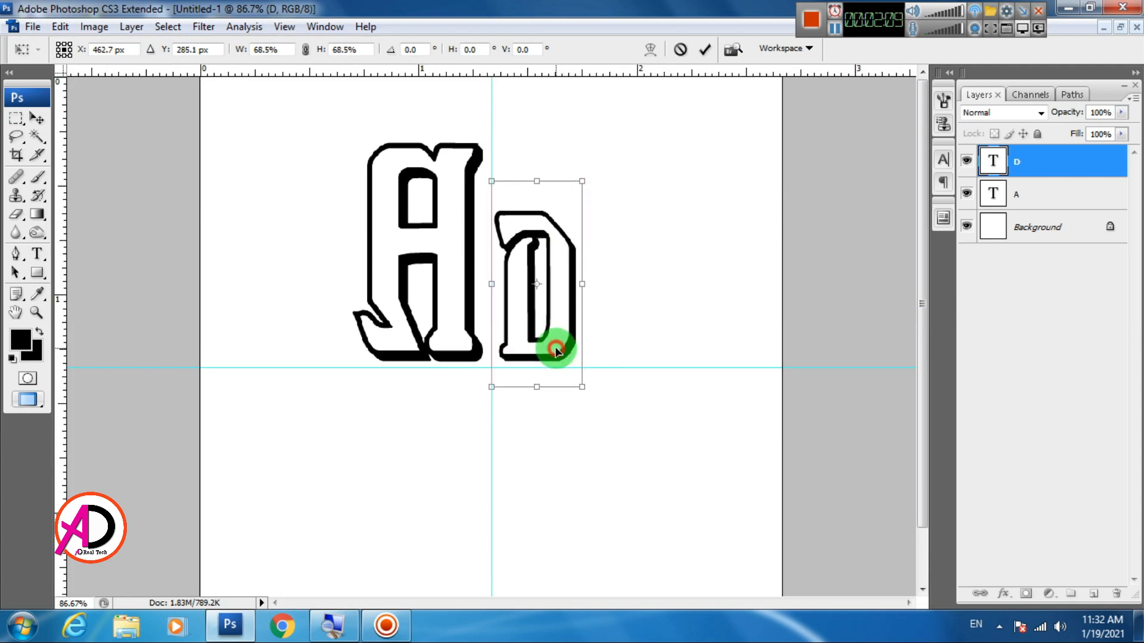
{"action": "left_click_drag", "start_coordinate": [582, 181], "coordinate": [597, 159]}
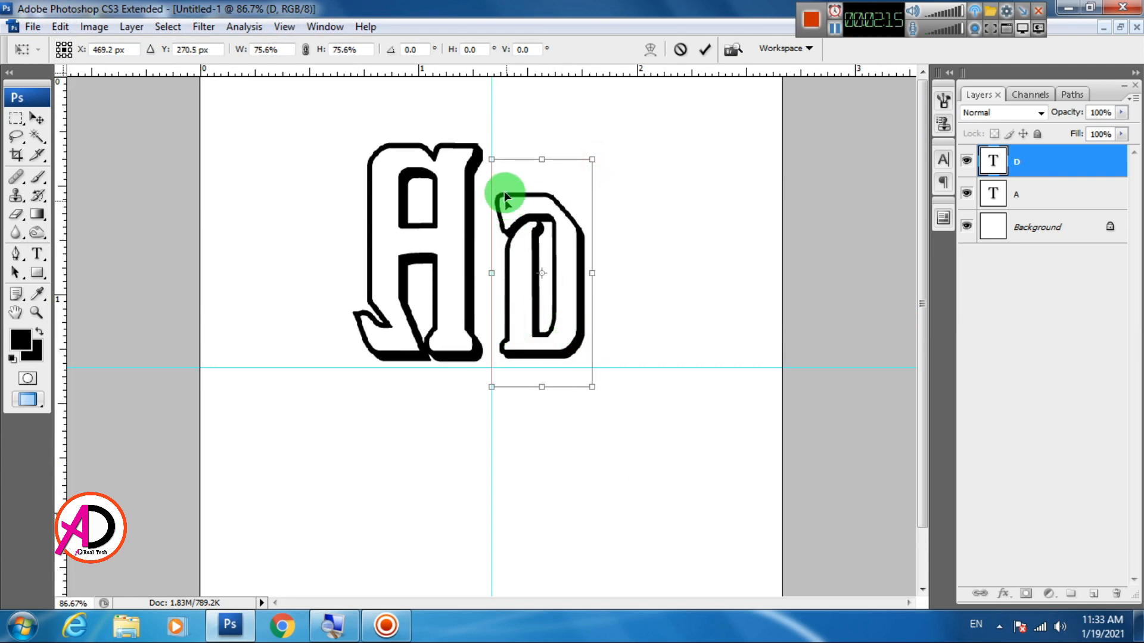
{"action": "left_click_drag", "start_coordinate": [490, 161], "coordinate": [485, 144]}
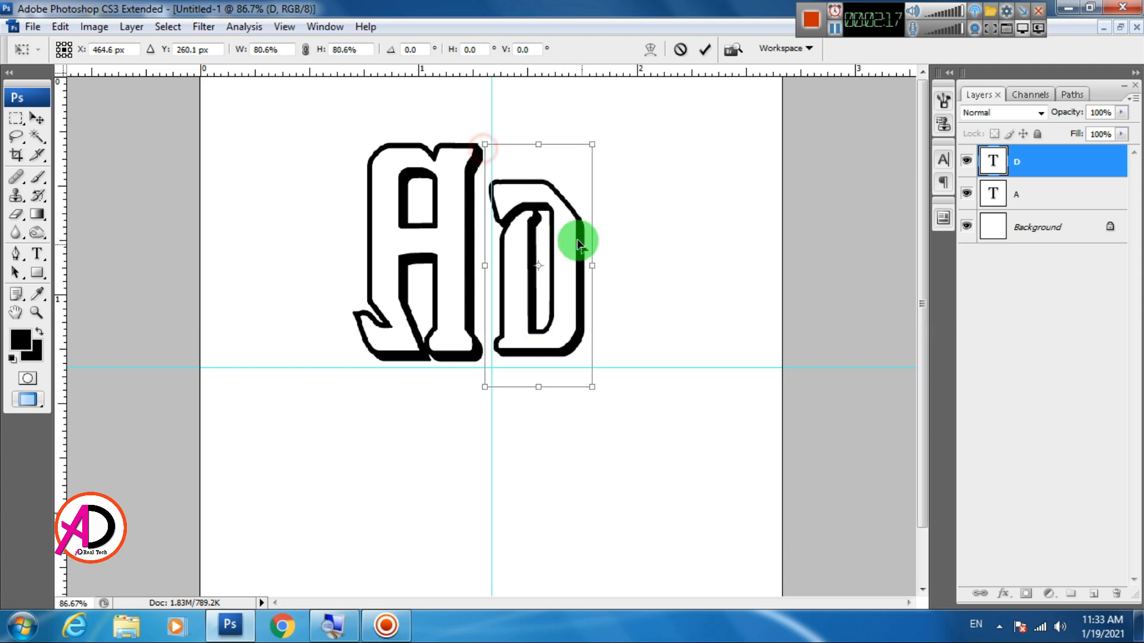
{"action": "left_click_drag", "start_coordinate": [578, 241], "coordinate": [579, 243]}
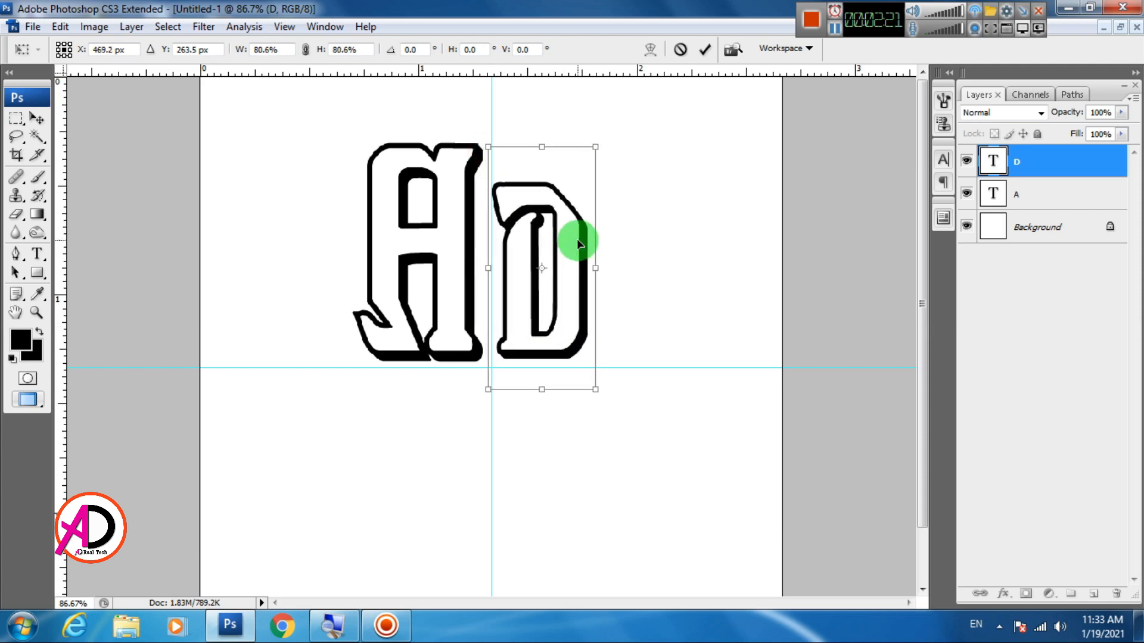
{"action": "key", "text": "Return"}
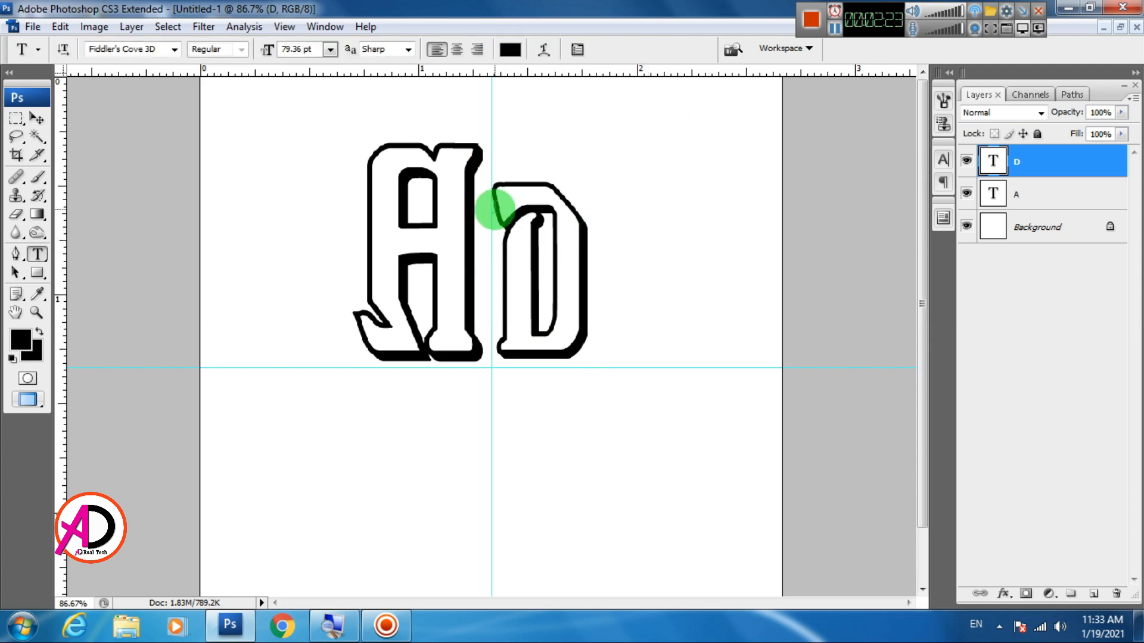
Nudge the letters A and D slightly right to space them evenly on either side of the vertical guide
{"action": "key", "text": "v"}
{"action": "left_click", "coordinate": [452, 296]}
{"action": "key", "text": "Right"}
{"action": "key", "text": "Right"}
{"action": "key", "text": "Right"}
{"action": "key", "text": "Right"}
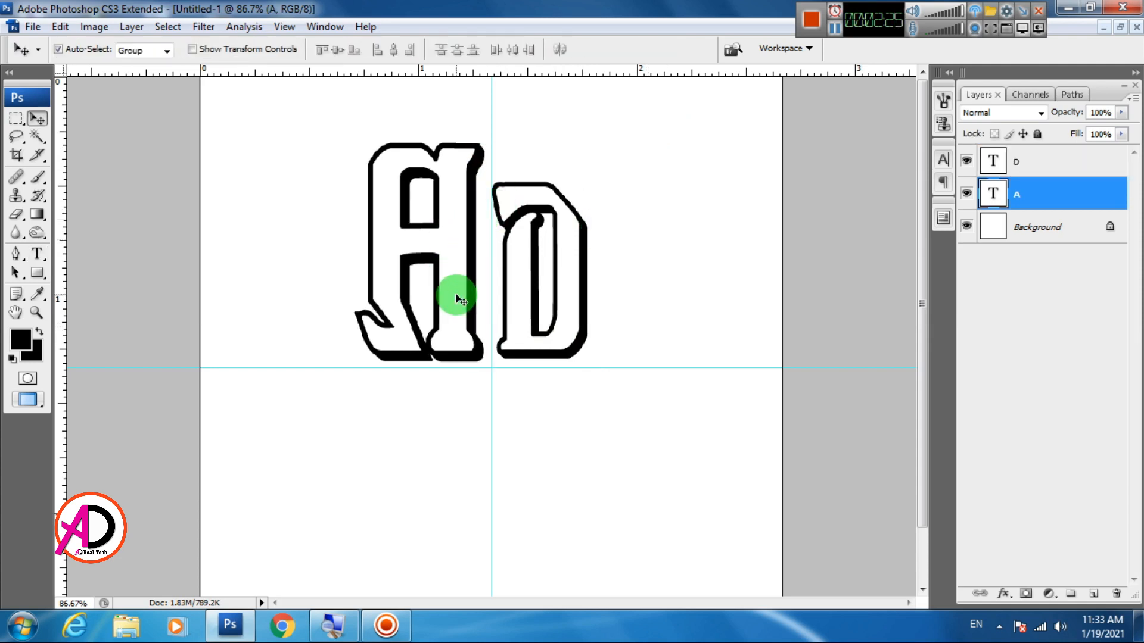
{"action": "left_click", "coordinate": [541, 291]}
{"action": "key", "text": "Right"}
{"action": "key", "text": "Right"}
{"action": "key", "text": "Right"}
{"action": "key", "text": "Right"}
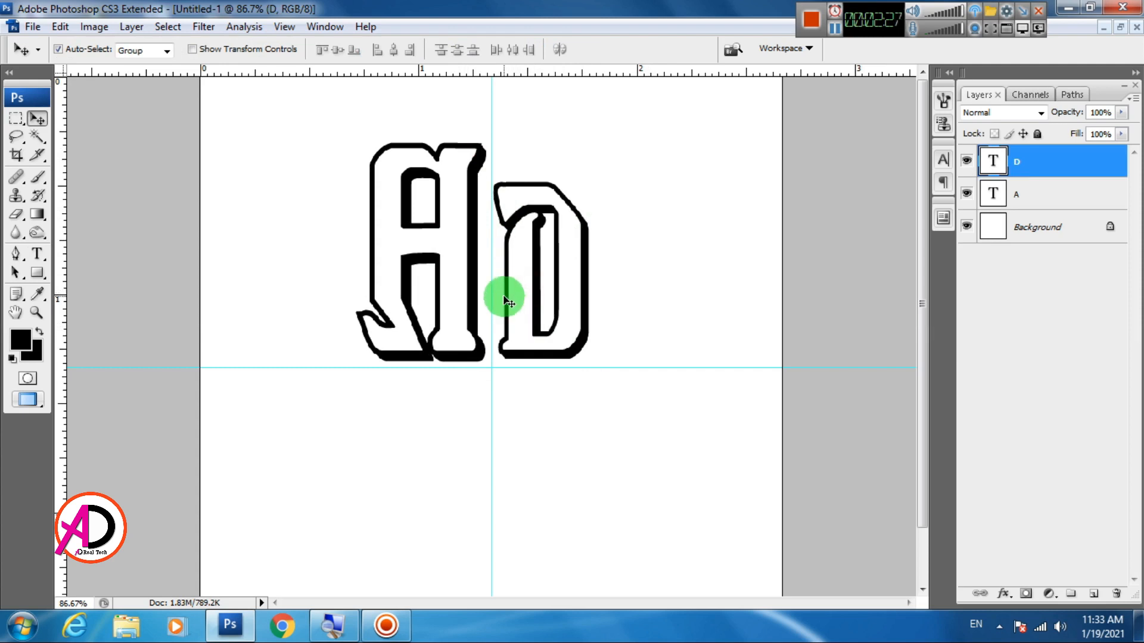
{"action": "left_click", "coordinate": [468, 296]}
{"action": "key", "text": "Right"}
{"action": "key", "text": "Right"}
{"action": "key", "text": "Right"}
{"action": "key", "text": "Right"}
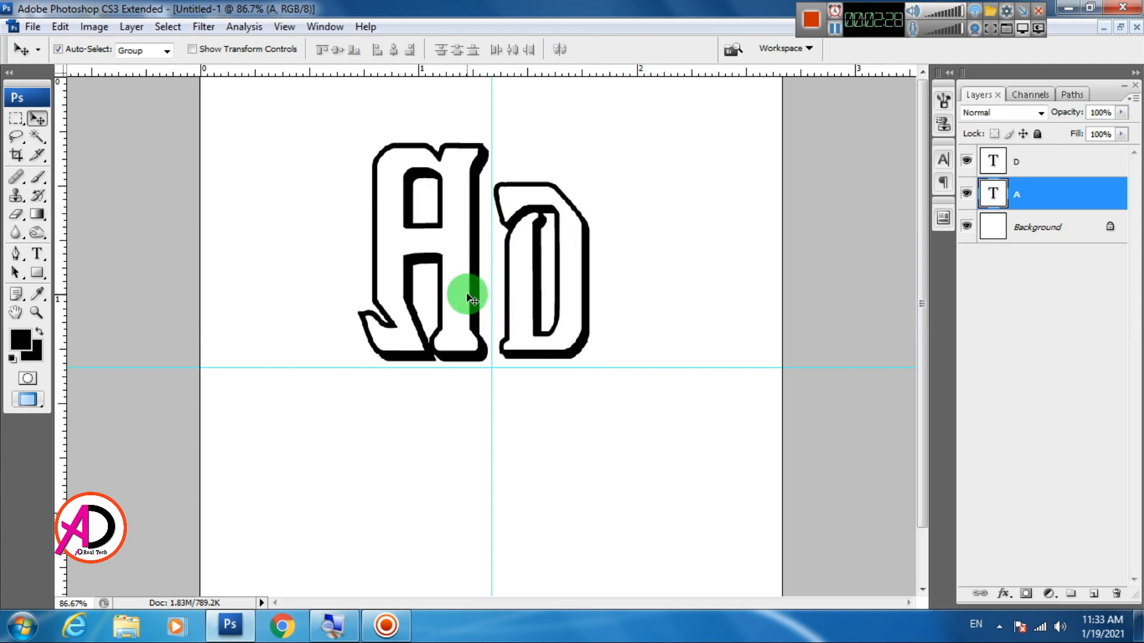
{"action": "left_click", "coordinate": [524, 273]}
{"action": "key", "text": "Right"}
{"action": "key", "text": "Right"}
{"action": "key", "text": "Right"}
{"action": "key", "text": "Right"}
{"action": "key", "text": "Right"}
{"action": "key", "text": "Right"}
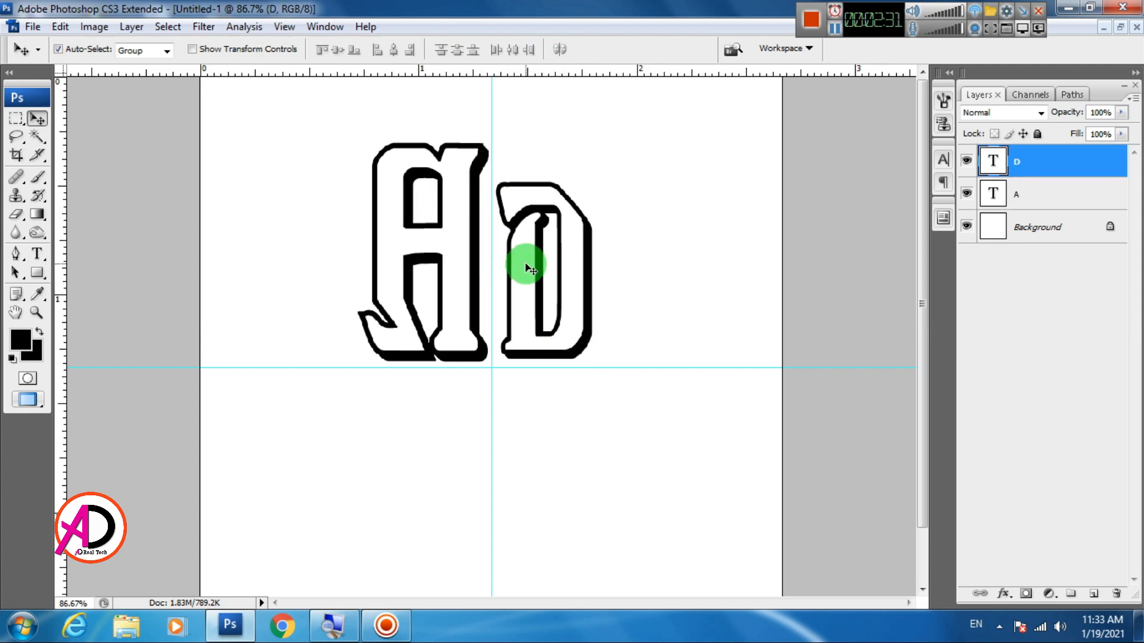
{"action": "key", "text": "Left"}
{"action": "key", "text": "Left"}
{"action": "key", "text": "Left"}
{"action": "key", "text": "Left"}
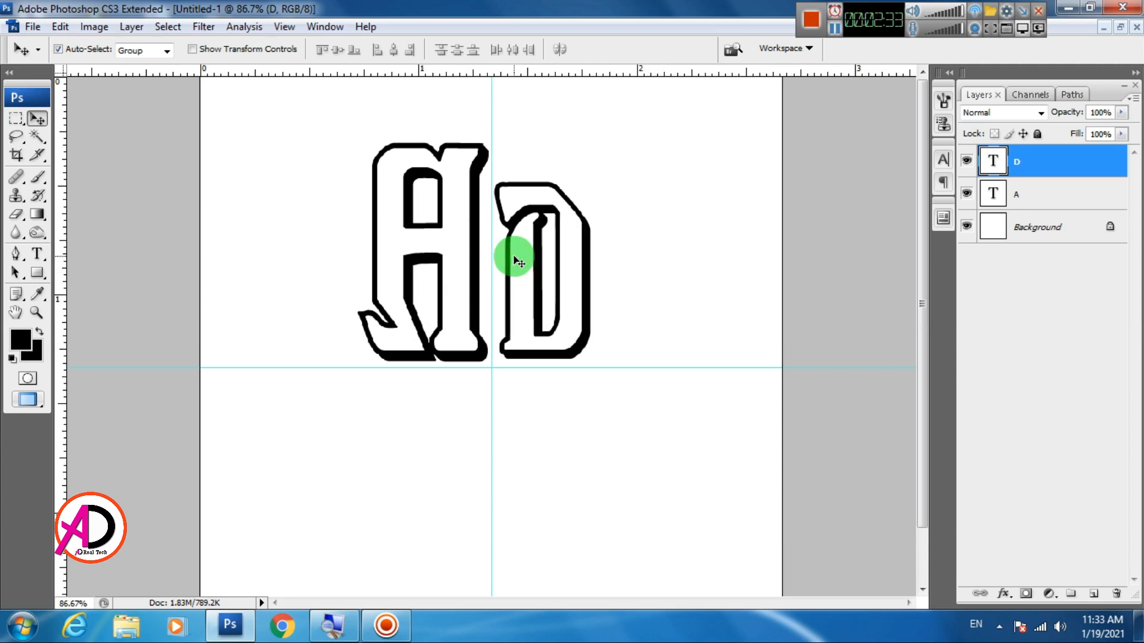
Add a new layer and paint one soft black 300 px brush dab on the vertical guide below the letters
{"action": "scroll", "coordinate": [485, 243], "scroll_direction": "down", "scroll_amount": 6}
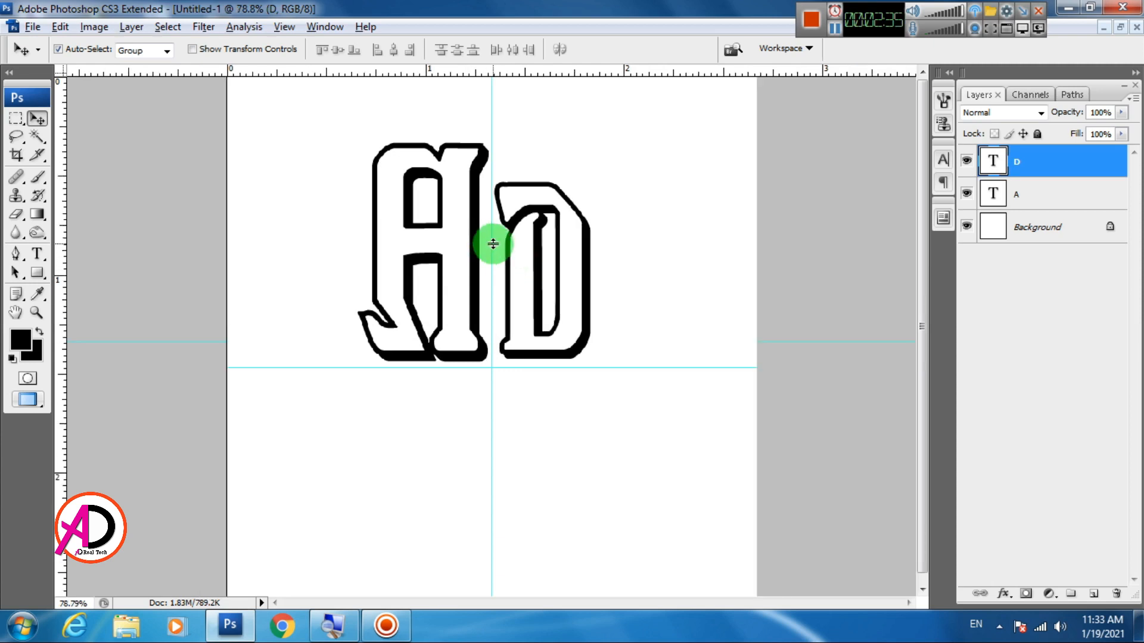
{"action": "scroll", "coordinate": [527, 272], "scroll_direction": "down", "scroll_amount": 2}
{"action": "scroll", "coordinate": [531, 273], "scroll_direction": "up", "scroll_amount": 4}
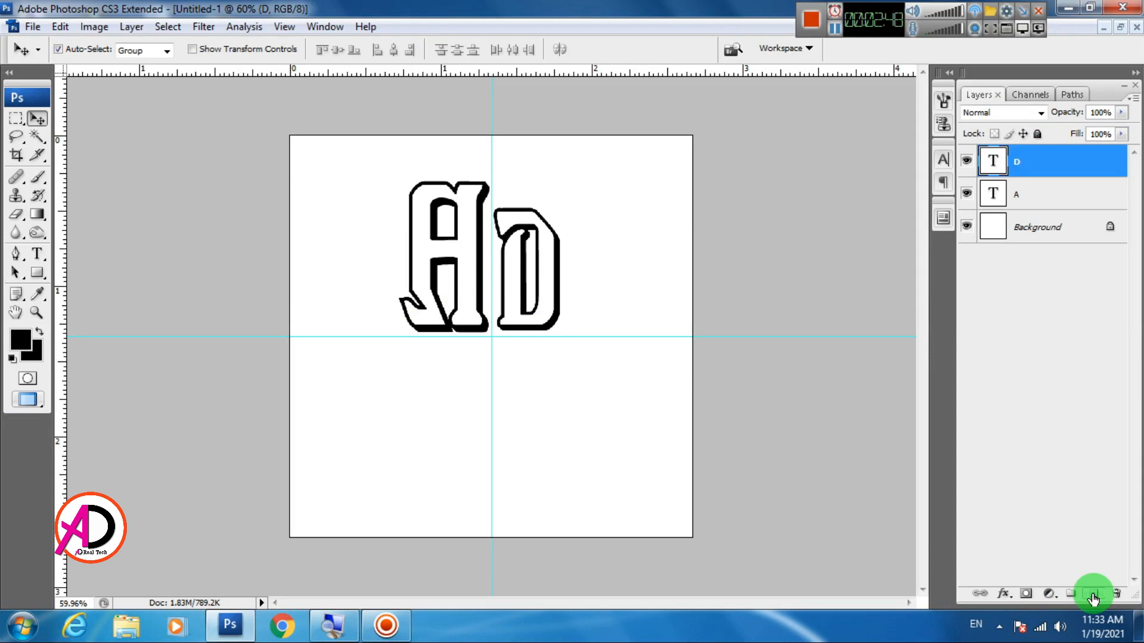
{"action": "left_click", "coordinate": [1093, 595]}
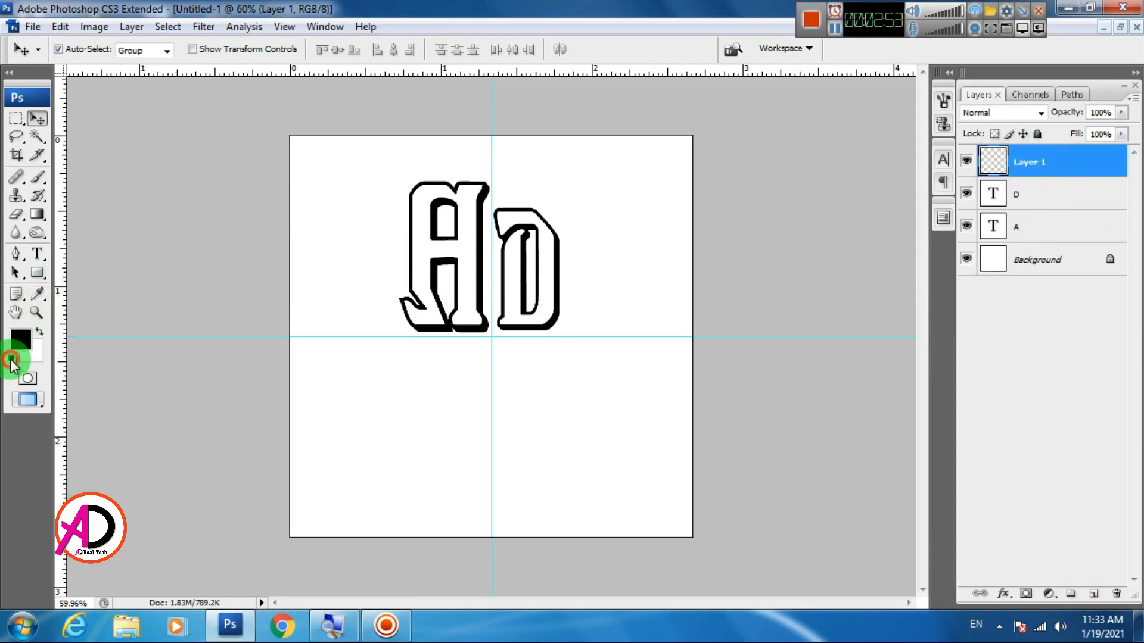
{"action": "left_click", "coordinate": [37, 177]}
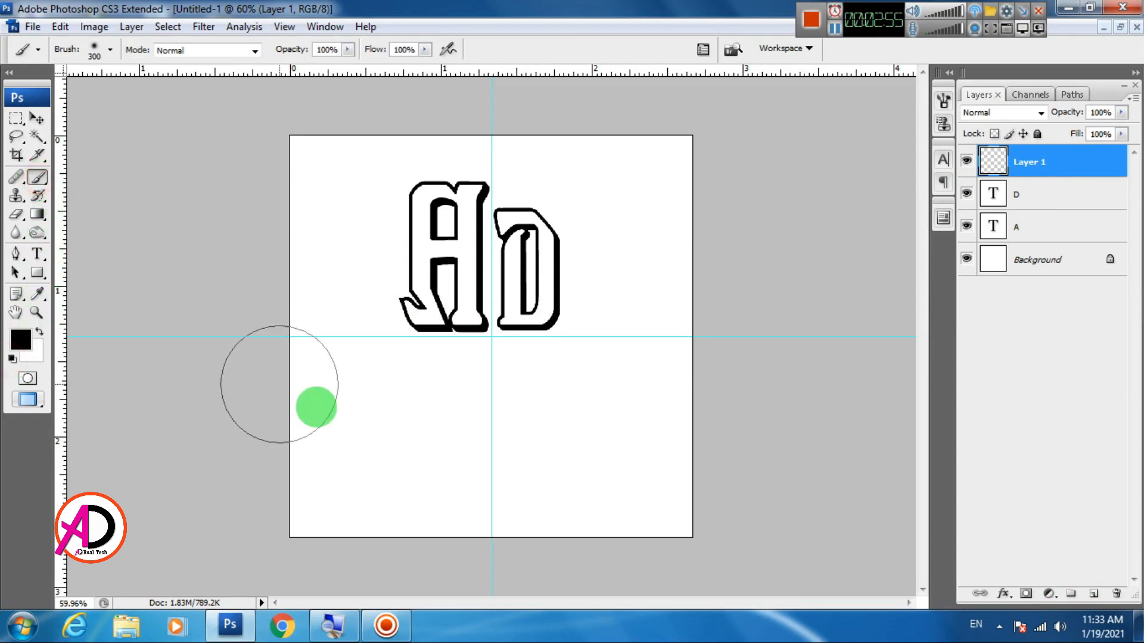
{"action": "left_click", "coordinate": [491, 423]}
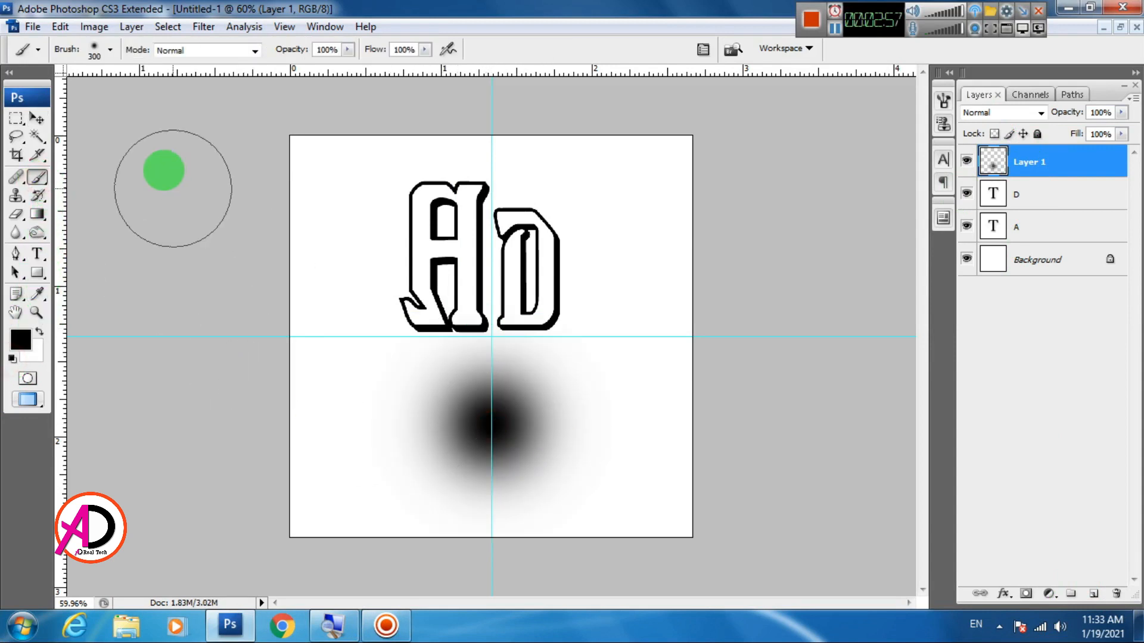
Squash the black dab with Free Transform into a thin shadow line along the horizontal guide beneath the letters
{"action": "left_click", "coordinate": [35, 118]}
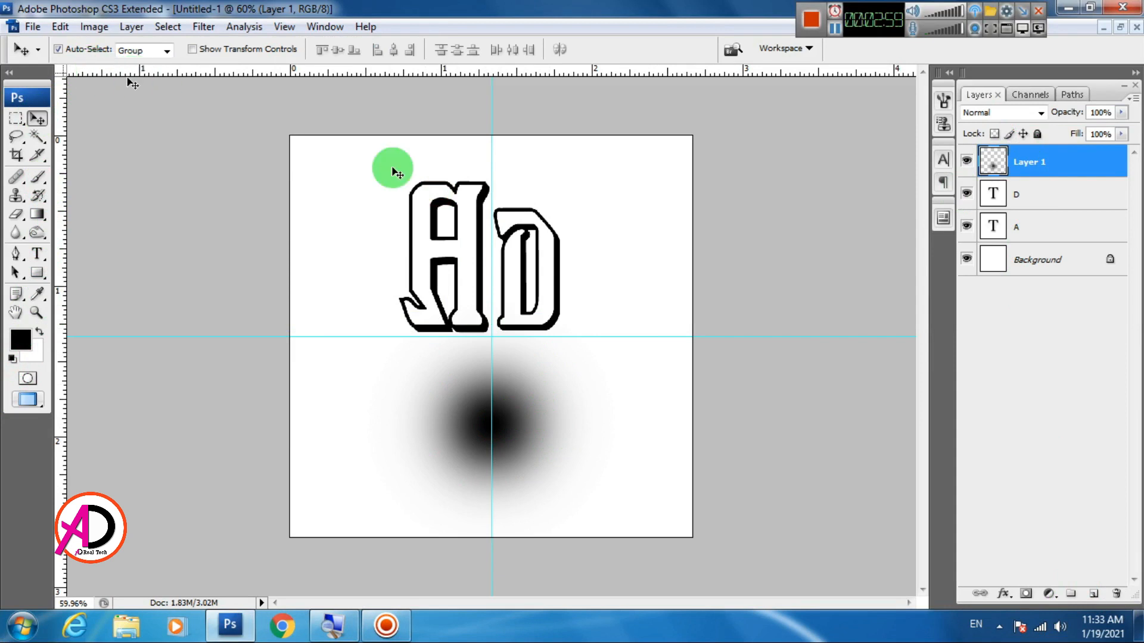
{"action": "left_click", "coordinate": [60, 26]}
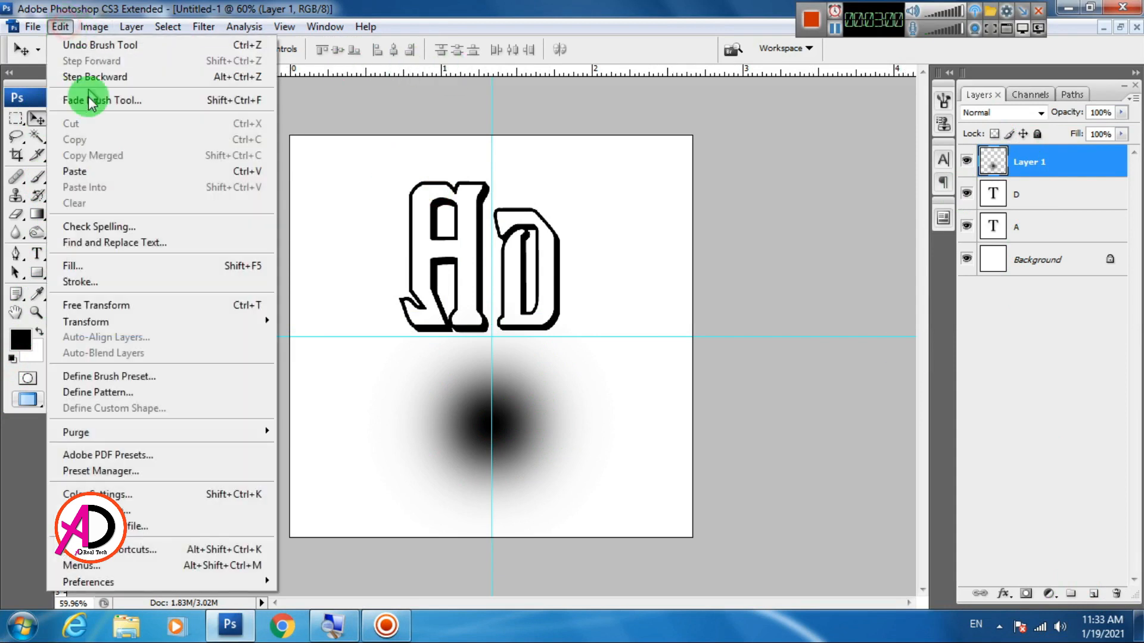
{"action": "left_click", "coordinate": [122, 308]}
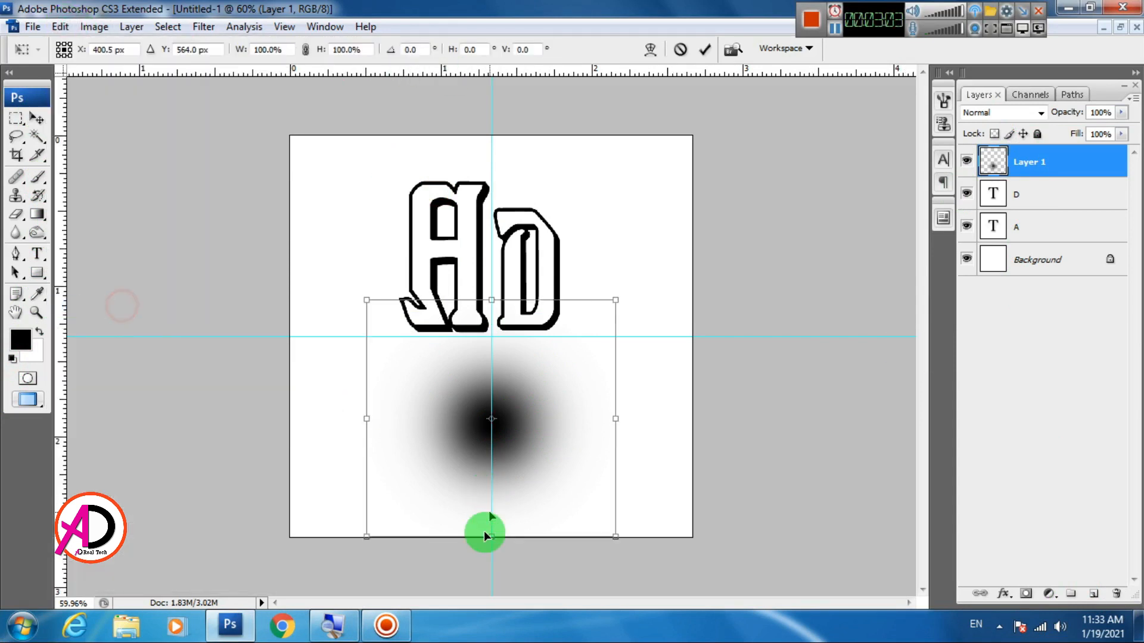
{"action": "left_click_drag", "start_coordinate": [489, 536], "coordinate": [523, 345]}
{"action": "key", "text": "Return"}
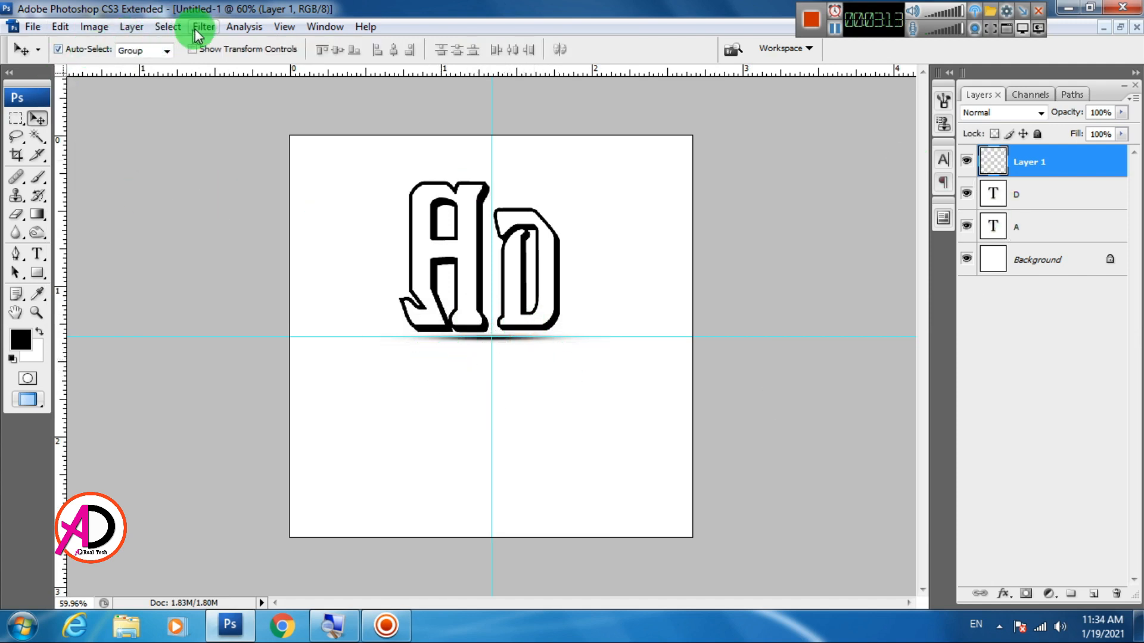
{"action": "left_click", "coordinate": [168, 27]}
{"action": "left_click", "coordinate": [183, 46]}
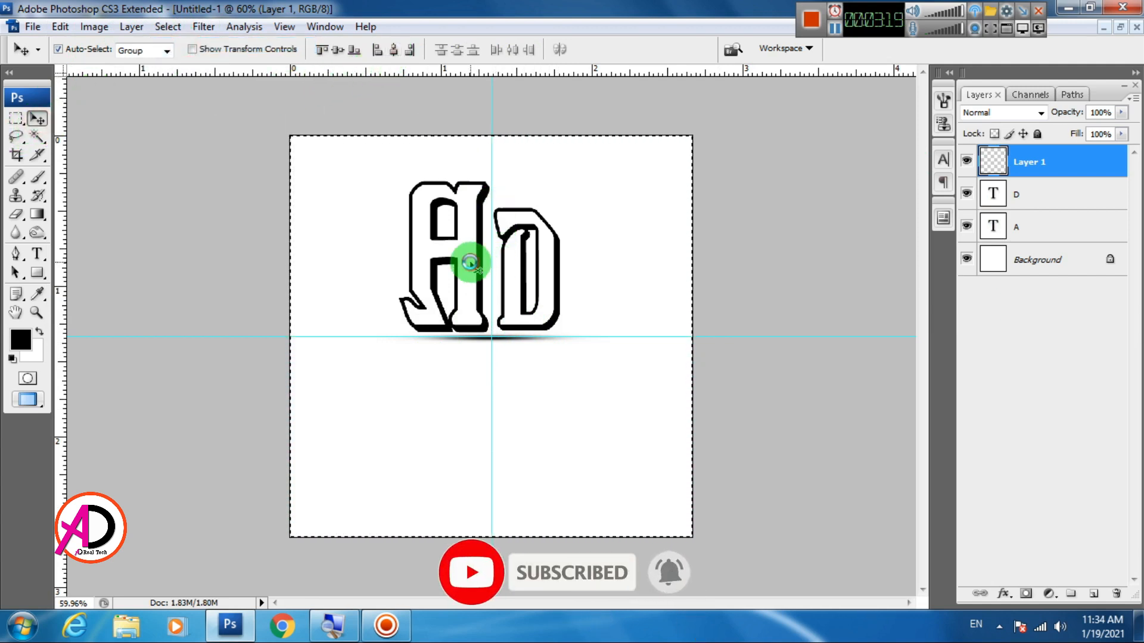
{"action": "key", "text": "ctrl+d"}
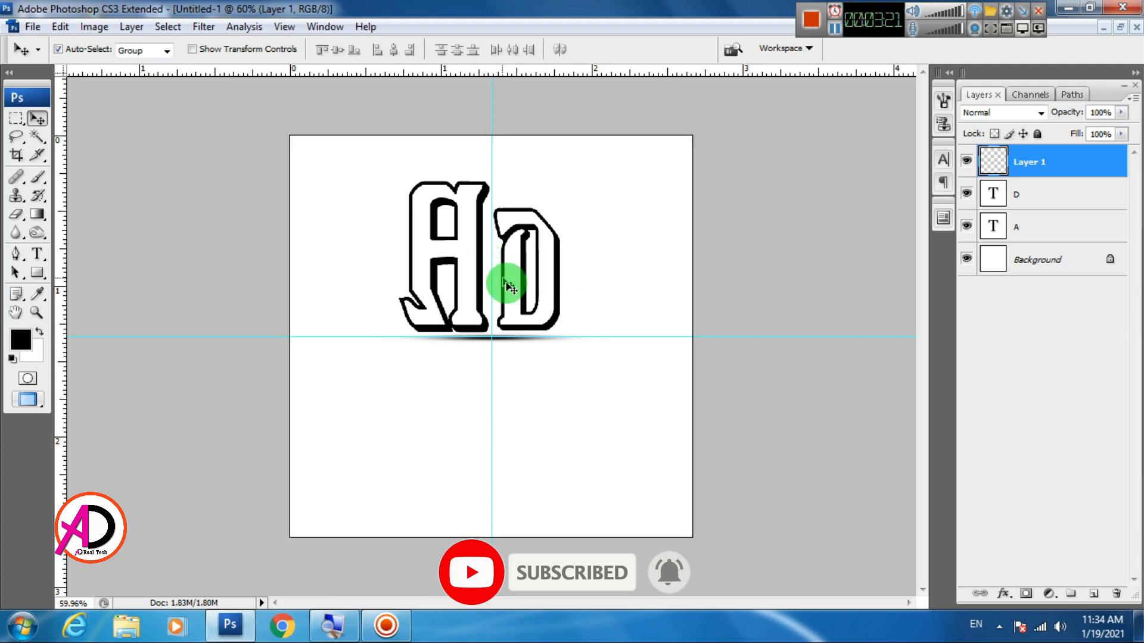
Examine how the shadow line sits beneath the letters A and D at the horizontal guide
{"action": "left_click", "coordinate": [524, 383]}
{"action": "scroll", "coordinate": [524, 383], "scroll_direction": "down", "scroll_amount": 3}
{"action": "scroll", "coordinate": [519, 379], "scroll_direction": "up", "scroll_amount": 4}
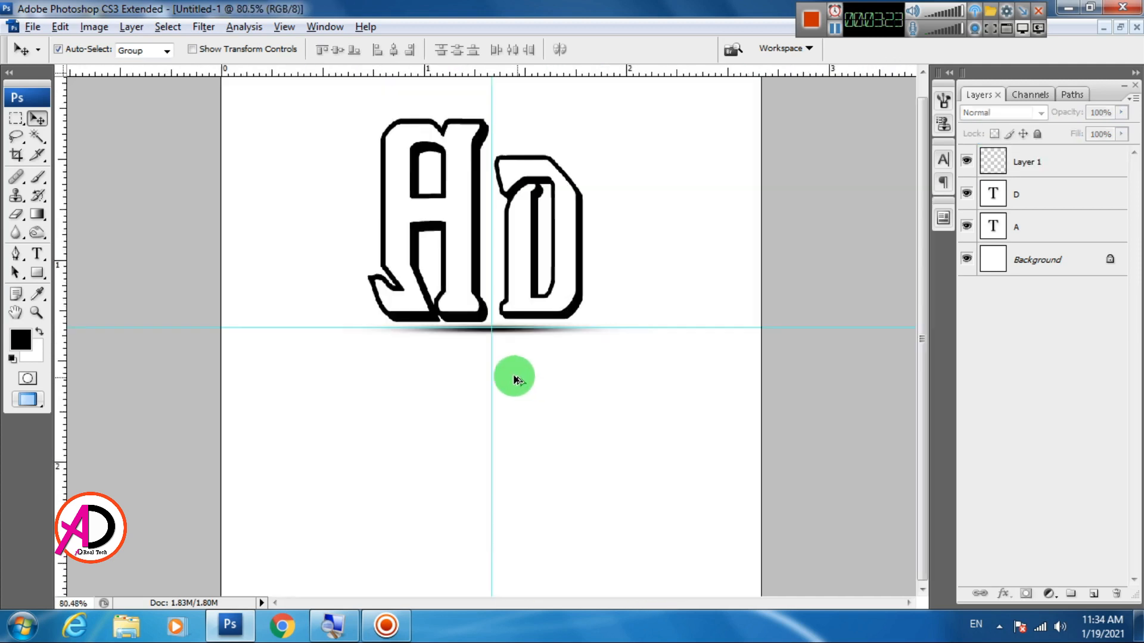
{"action": "left_click", "coordinate": [509, 336]}
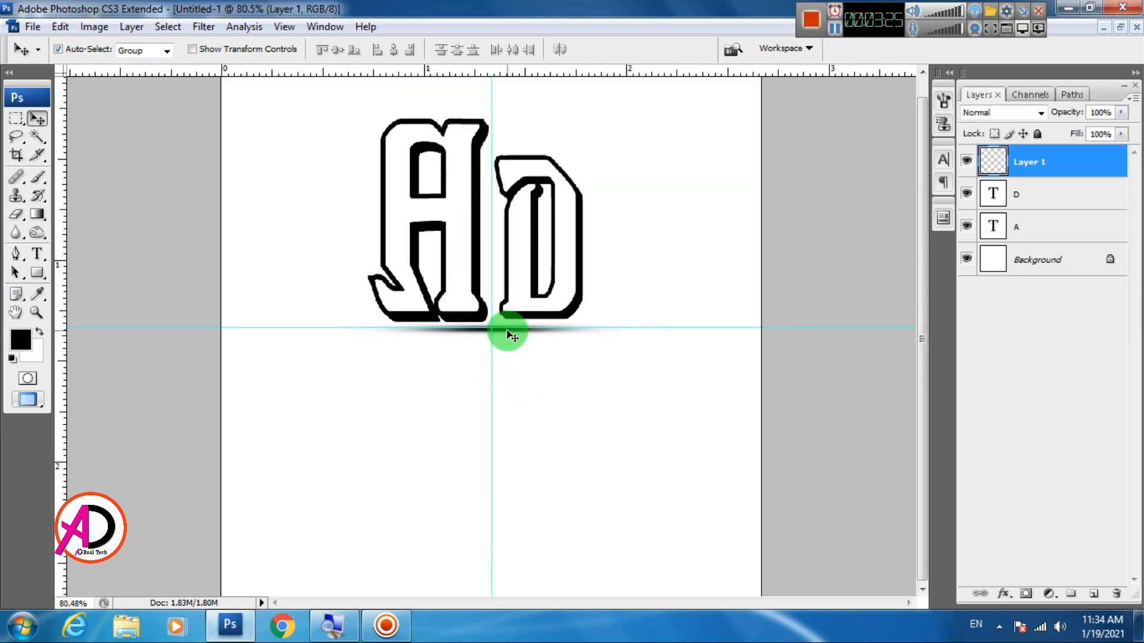
{"action": "scroll", "coordinate": [523, 380], "scroll_direction": "down", "scroll_amount": 5}
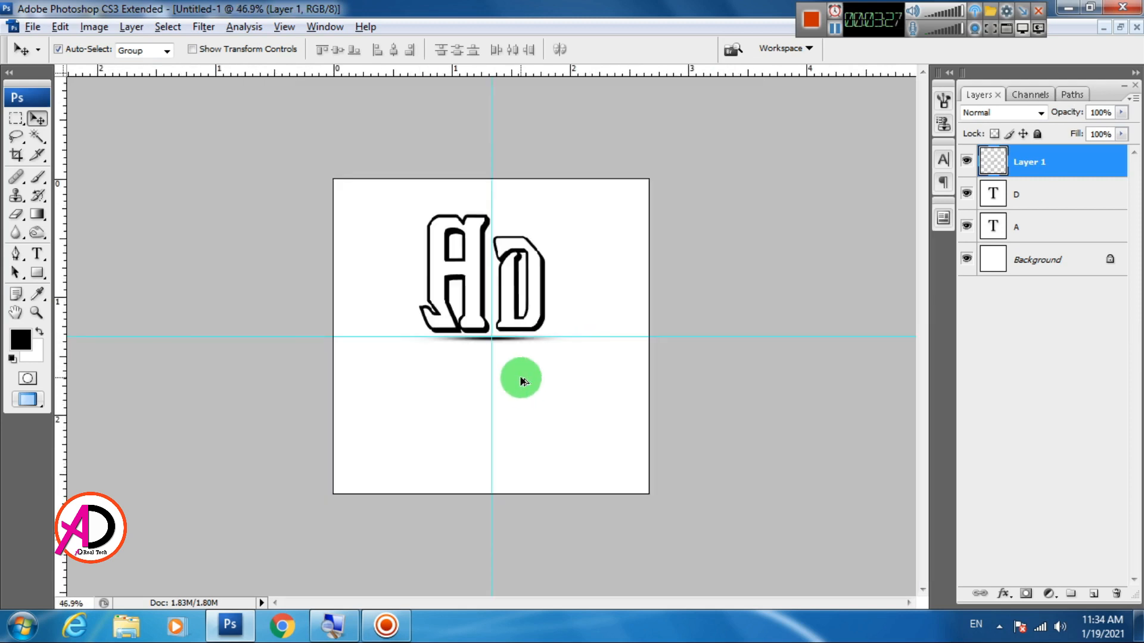
{"action": "scroll", "coordinate": [522, 380], "scroll_direction": "up", "scroll_amount": 4}
{"action": "scroll", "coordinate": [444, 310], "scroll_direction": "down", "scroll_amount": 1}
{"action": "scroll", "coordinate": [443, 310], "scroll_direction": "down", "scroll_amount": 1}
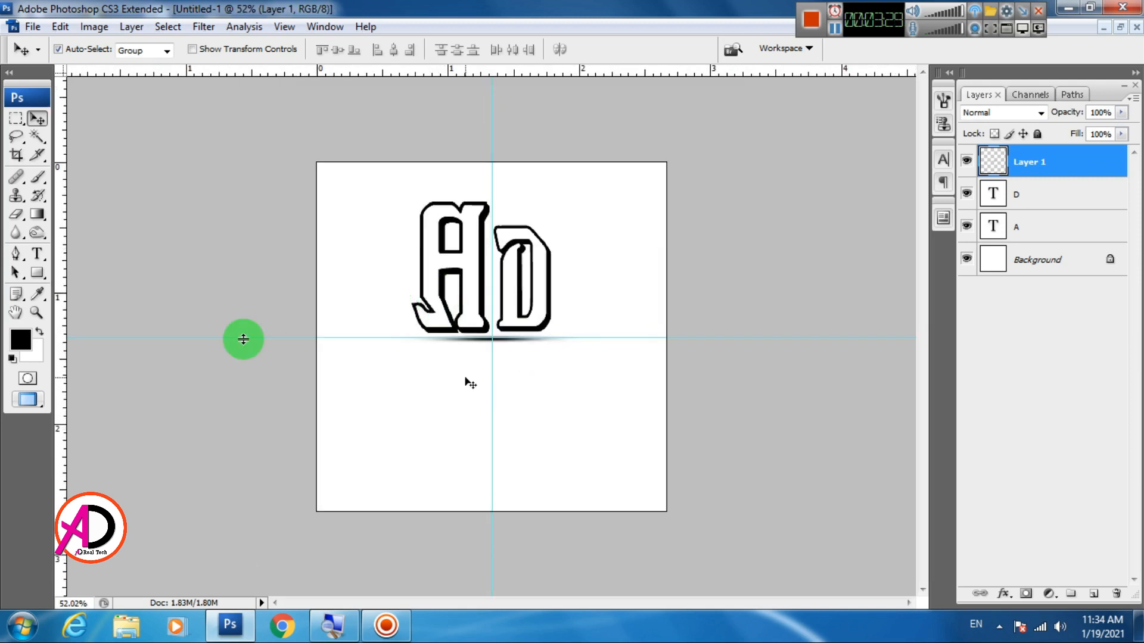
Add the text Gammer at 18 pt in the lower-left quarter of the canvas and set its font to Fiddler's Cove Bold
{"action": "left_click", "coordinate": [38, 256]}
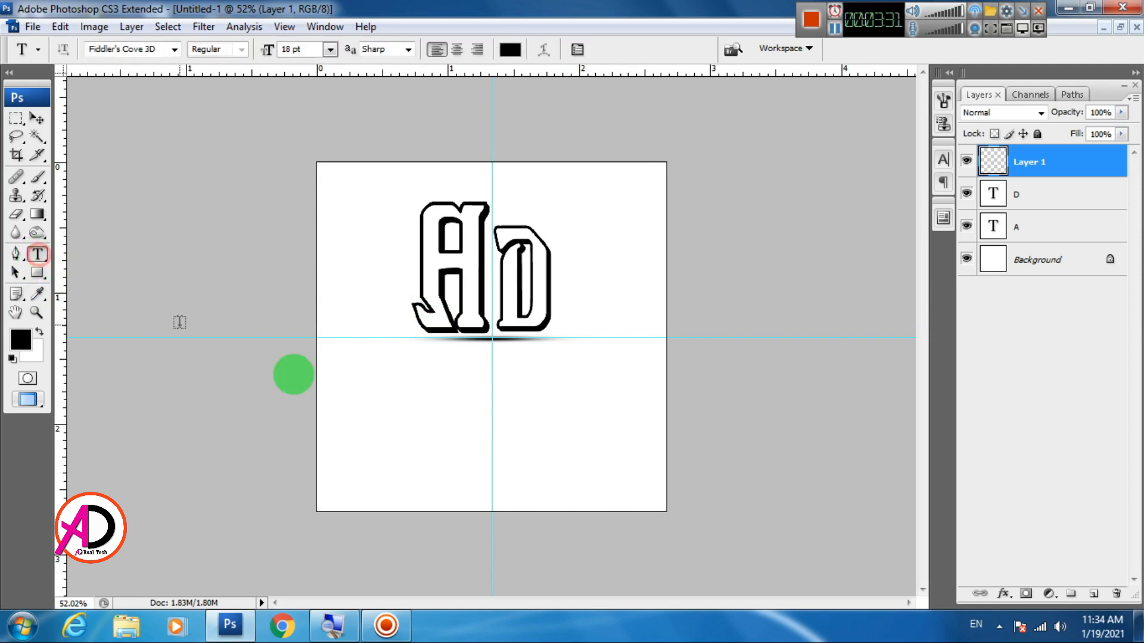
{"action": "left_click", "coordinate": [370, 403]}
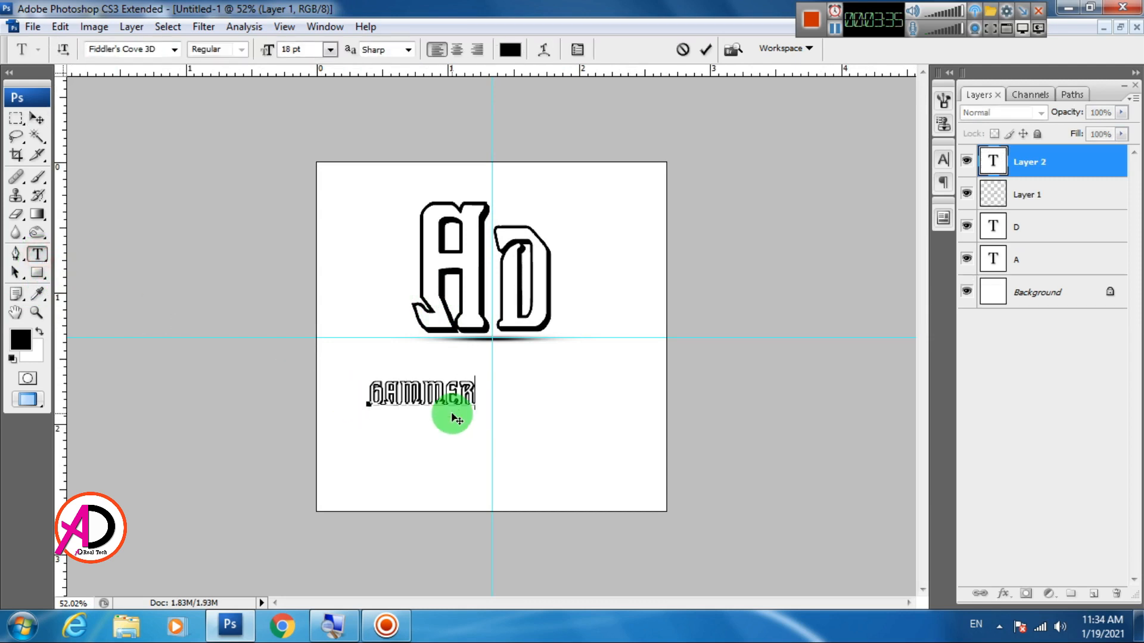
{"action": "type", "text": "GAMMER"}
{"action": "key", "text": "ctrl+a"}
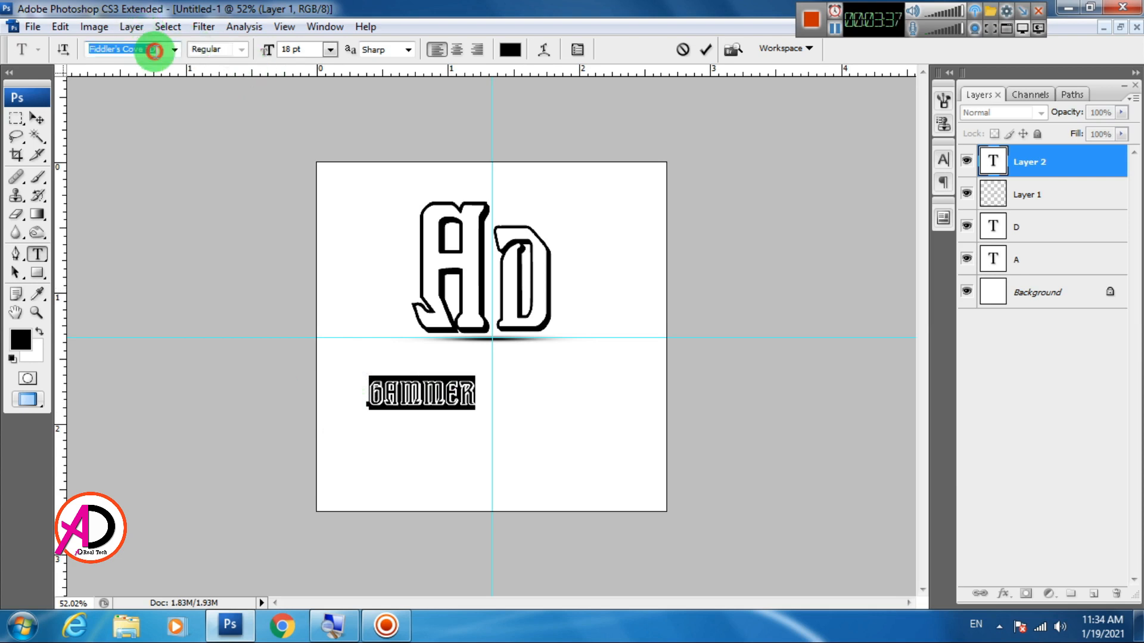
{"action": "key", "text": "Down"}
{"action": "key", "text": "Down"}
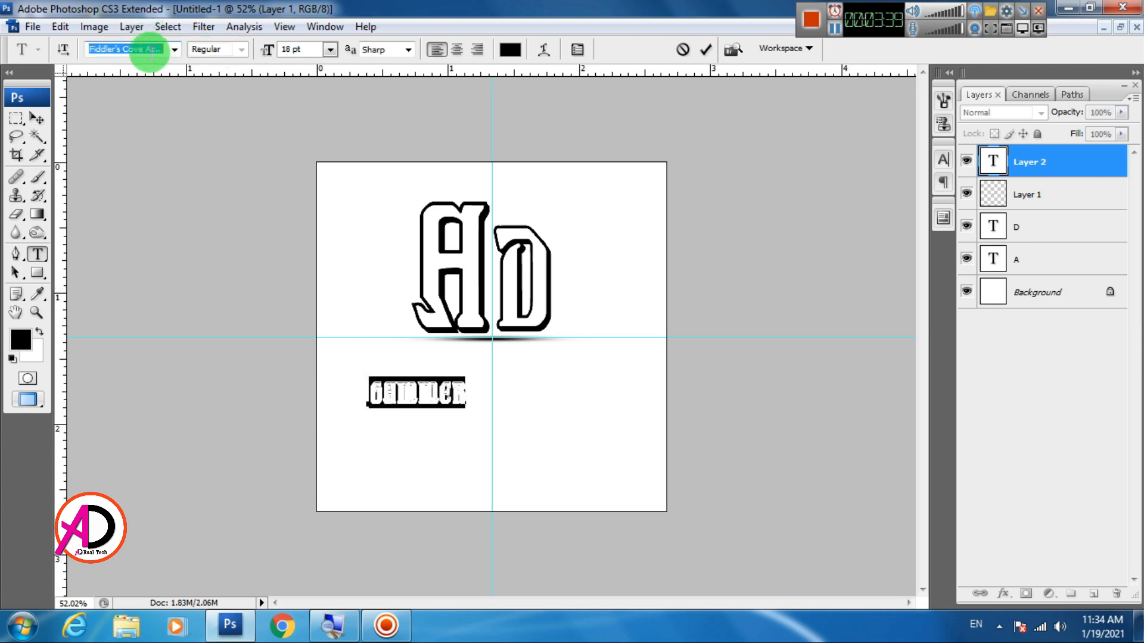
{"action": "key", "text": "Down"}
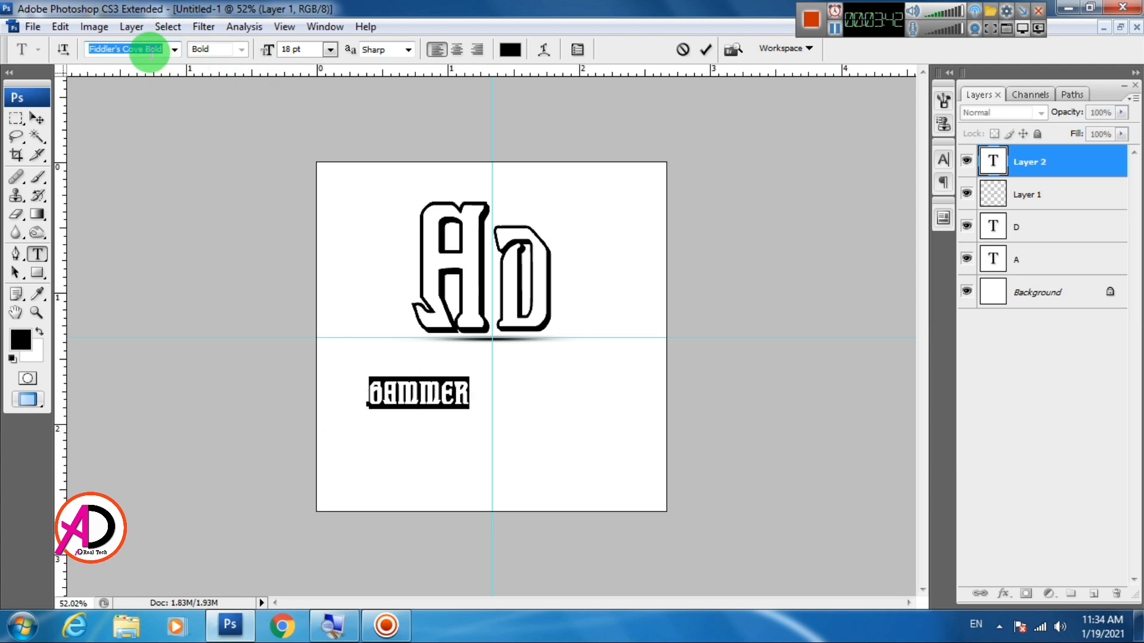
{"action": "left_click", "coordinate": [37, 118]}
{"action": "key", "text": "ctrl+0"}
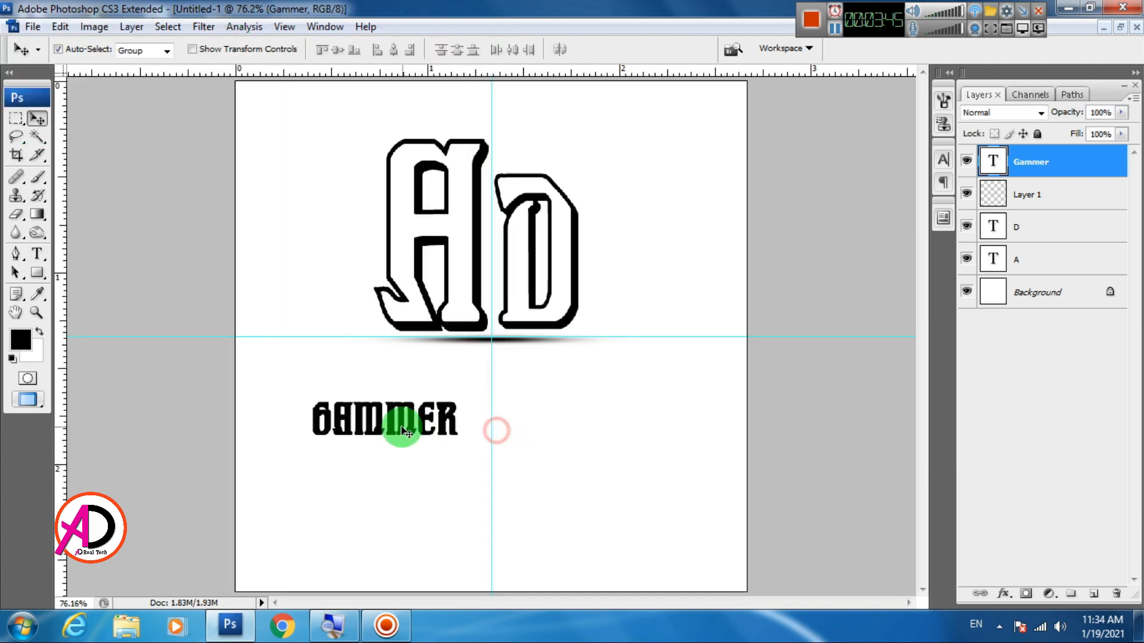
Move the Gammer text beneath the shadow line and scale it proportionally to about 188.6% with Free Transform
{"action": "left_click_drag", "start_coordinate": [394, 424], "coordinate": [467, 395]}
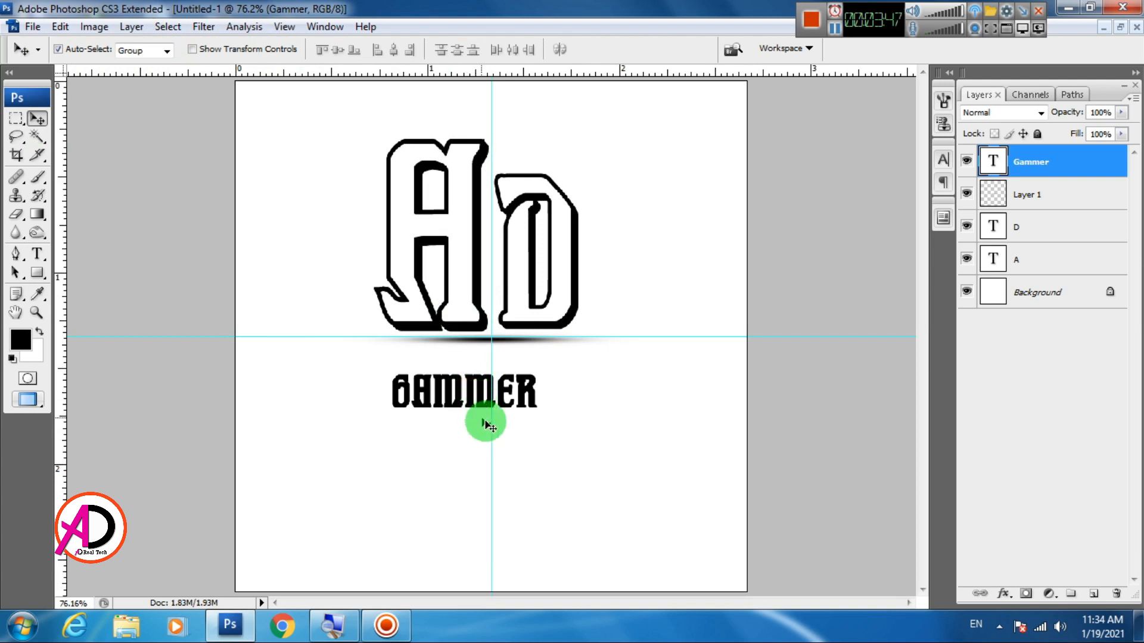
{"action": "key", "text": "ctrl+t"}
{"action": "left_click_drag", "start_coordinate": [539, 411], "coordinate": [557, 443]}
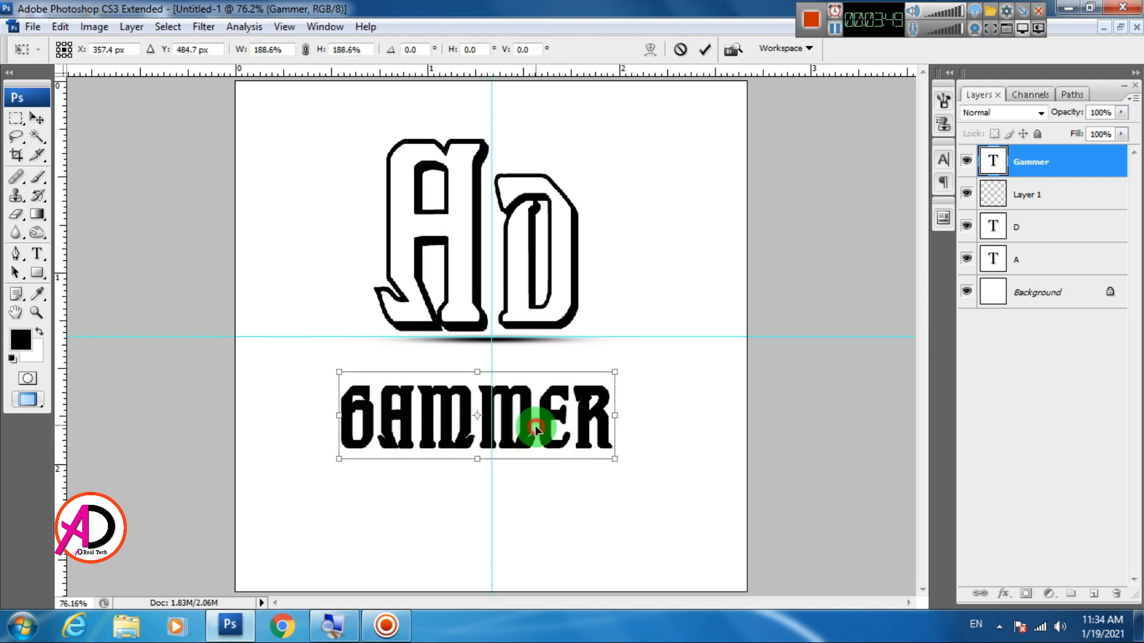
{"action": "key", "text": "Return"}
{"action": "left_click", "coordinate": [37, 255]}
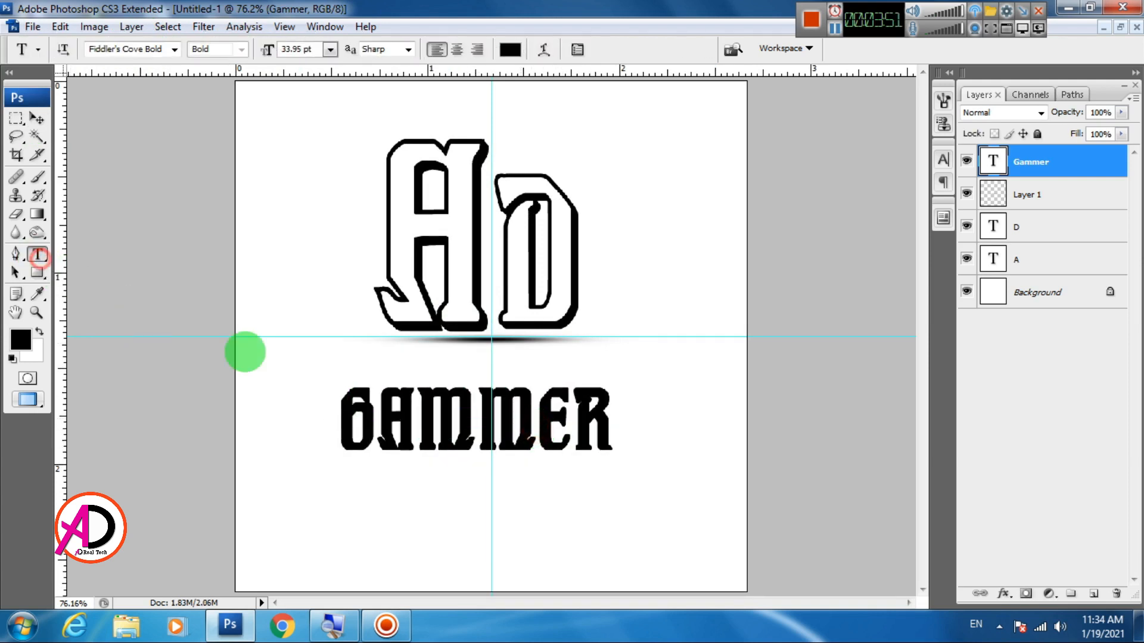
{"action": "left_click_drag", "start_coordinate": [421, 420], "coordinate": [459, 421]}
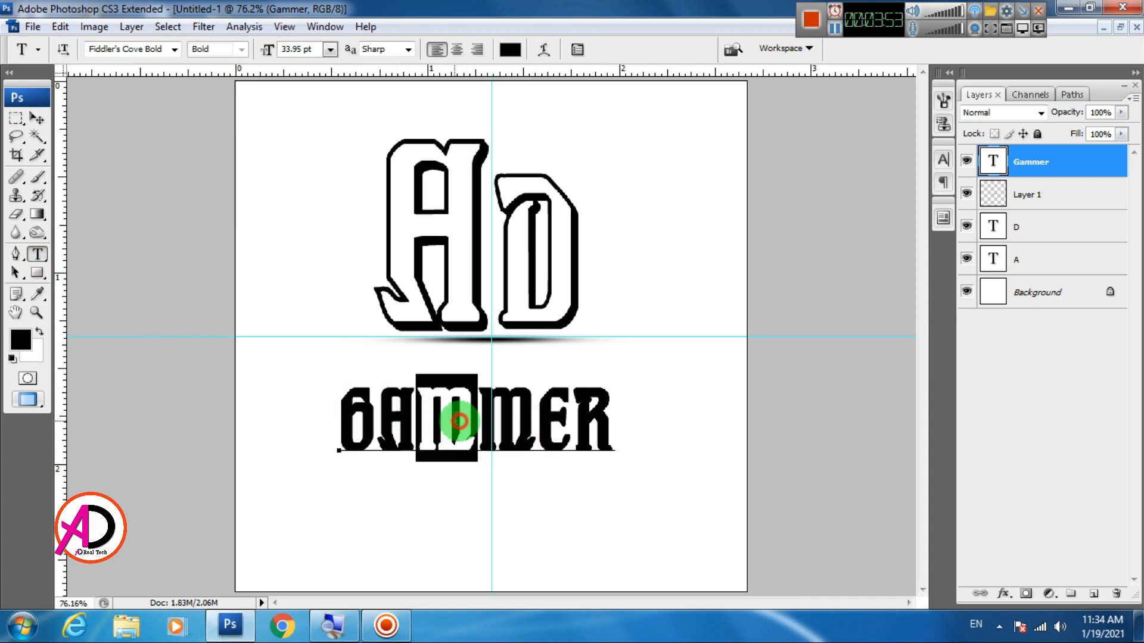
{"action": "key", "text": "ctrl+shift+period"}
{"action": "key", "text": "ctrl+shift+period"}
{"action": "key", "text": "ctrl+shift+period"}
{"action": "key", "text": "ctrl+shift+period"}
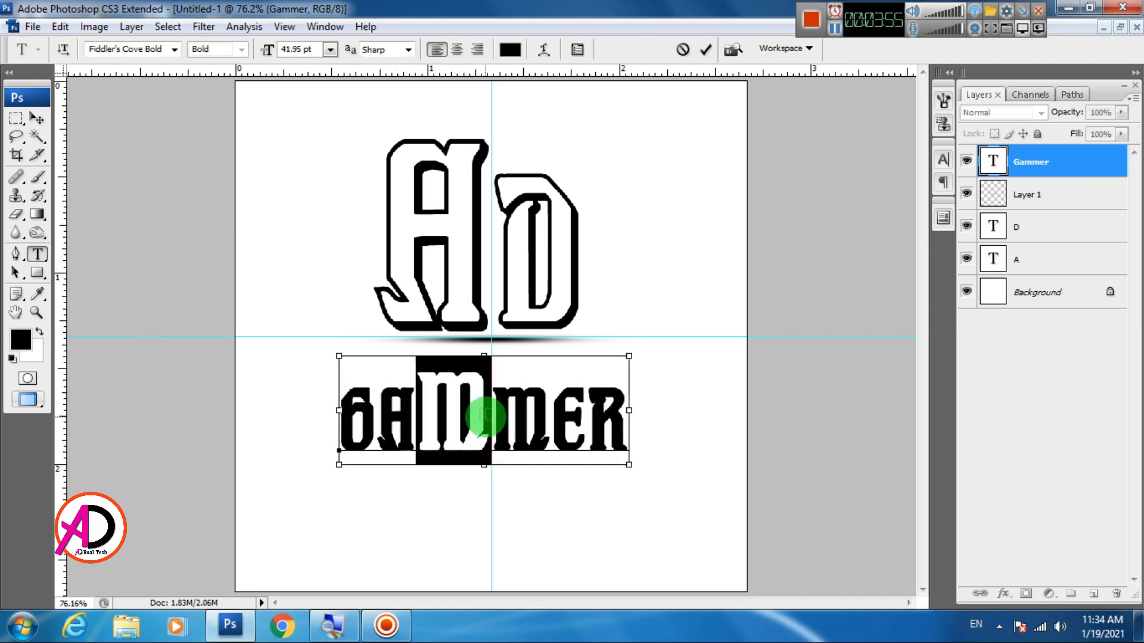
{"action": "key", "text": "ctrl+shift+comma"}
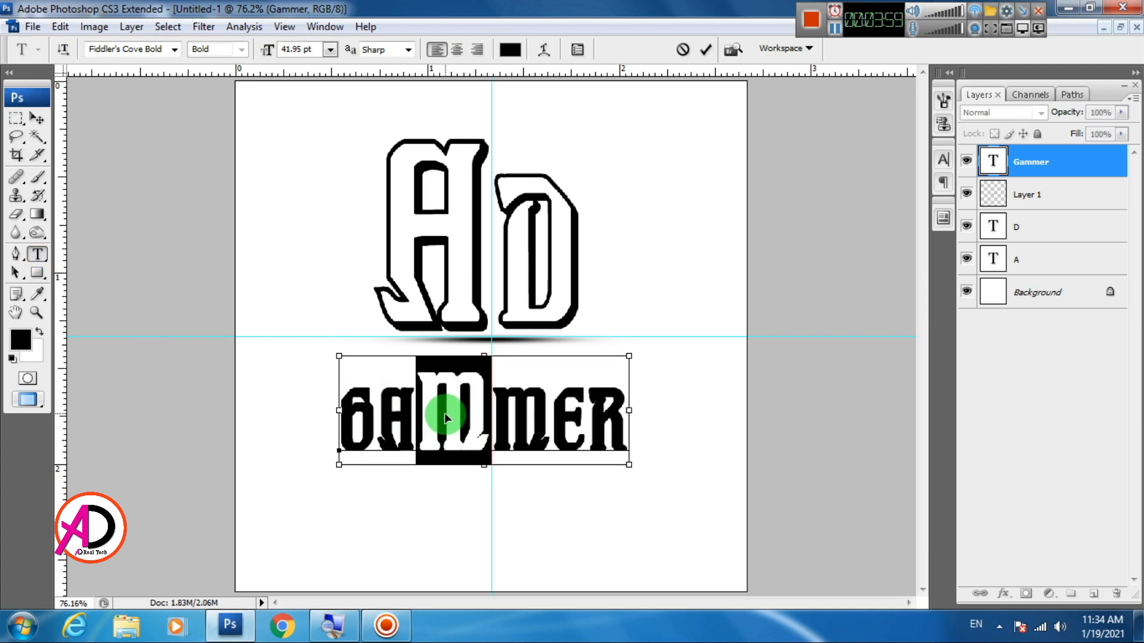
{"action": "left_click", "coordinate": [36, 117]}
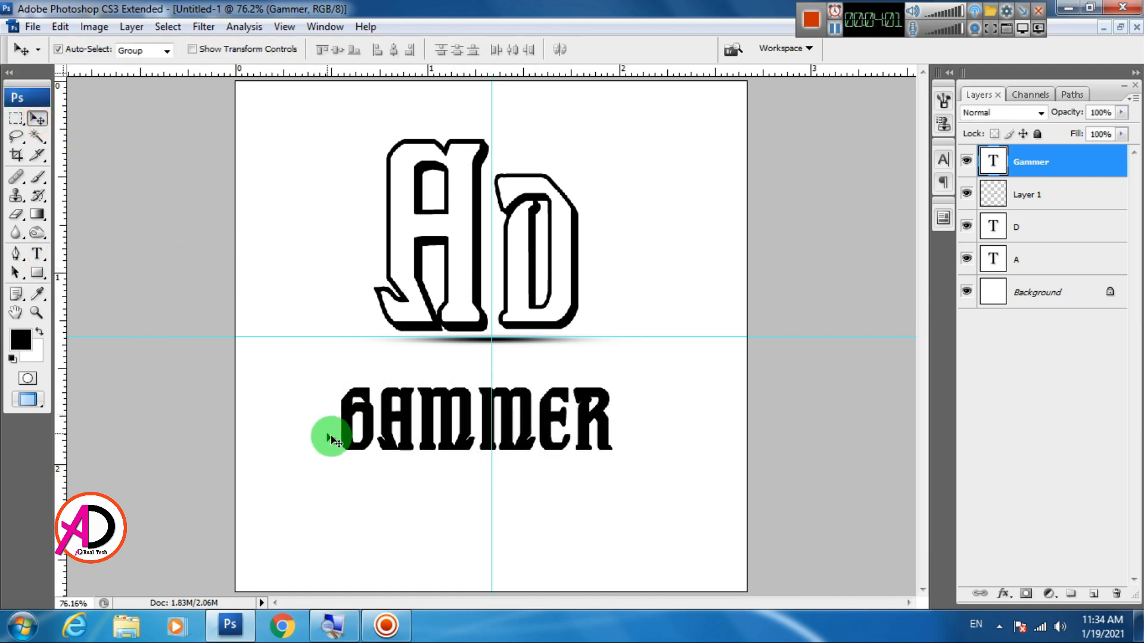
Enlarge only the initial G of the Gammer text to 49.95 pt
{"action": "key", "text": "t"}
{"action": "left_click_drag", "start_coordinate": [346, 429], "coordinate": [357, 434]}
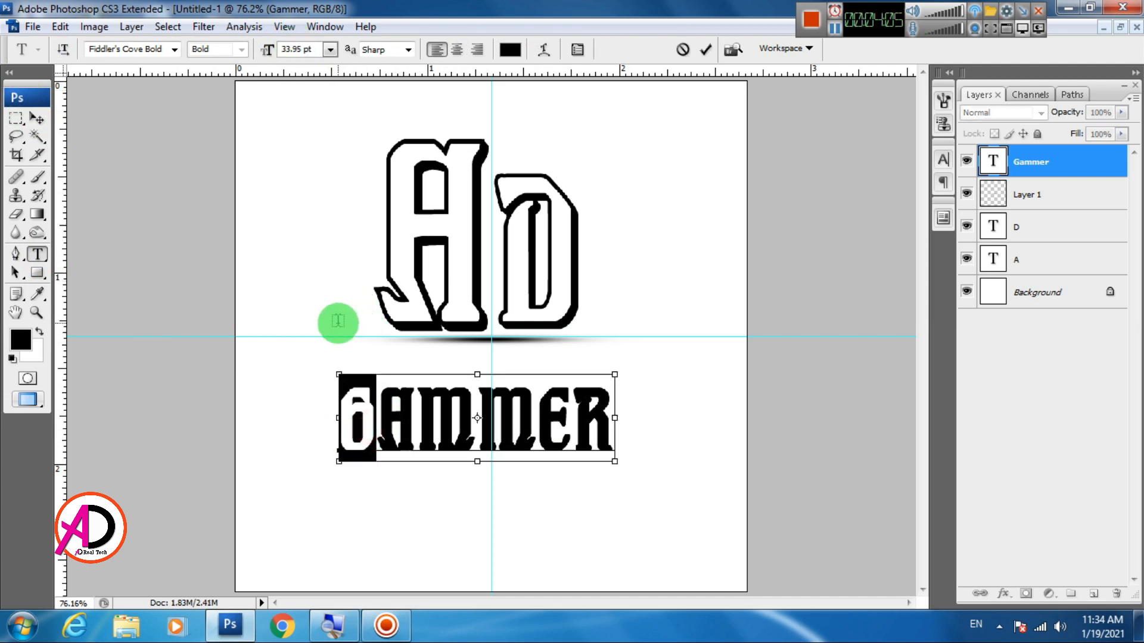
{"action": "key", "text": "ctrl+shift+period"}
{"action": "key", "text": "ctrl+shift+period"}
{"action": "key", "text": "ctrl+shift+period"}
{"action": "key", "text": "ctrl+shift+period"}
{"action": "key", "text": "ctrl+shift+period"}
{"action": "key", "text": "ctrl+shift+period"}
{"action": "key", "text": "ctrl+shift+period"}
{"action": "key", "text": "ctrl+shift+period"}
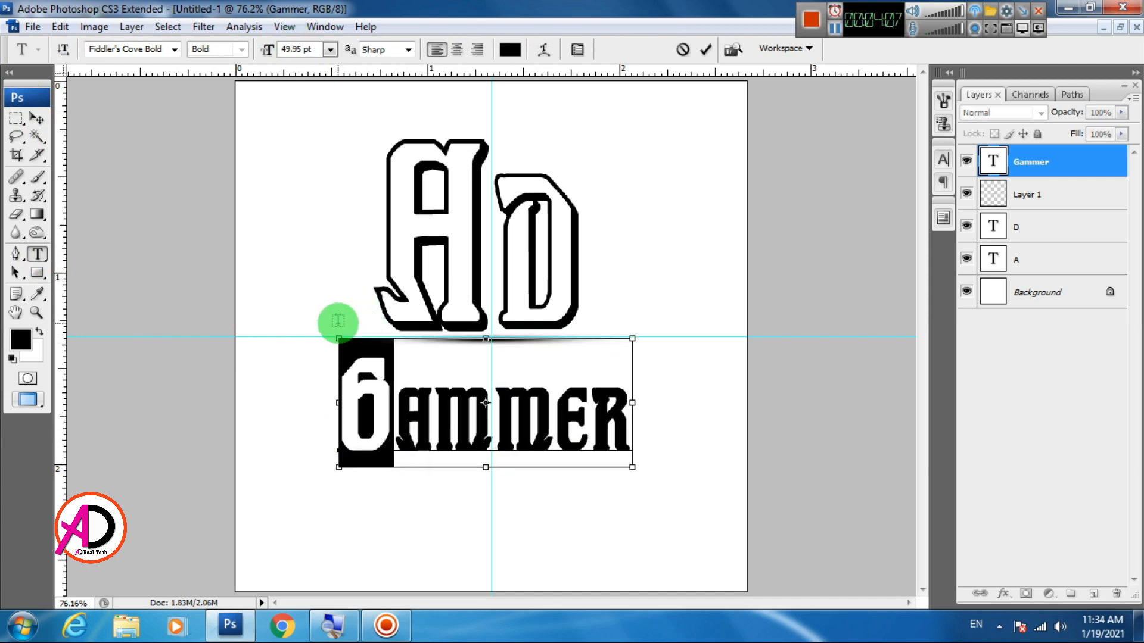
Set the first M of the Gammer text to 49.95 pt, matching the size of the G
{"action": "left_click_drag", "start_coordinate": [447, 401], "coordinate": [472, 385]}
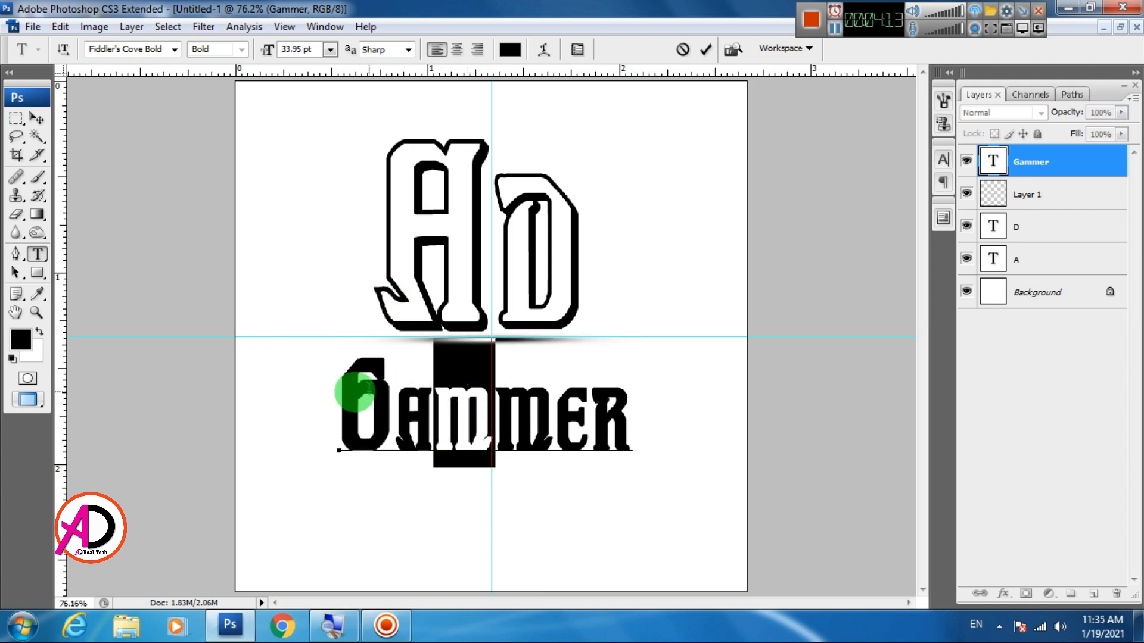
{"action": "left_click", "coordinate": [346, 388]}
{"action": "left_click_drag", "start_coordinate": [362, 391], "coordinate": [369, 392]}
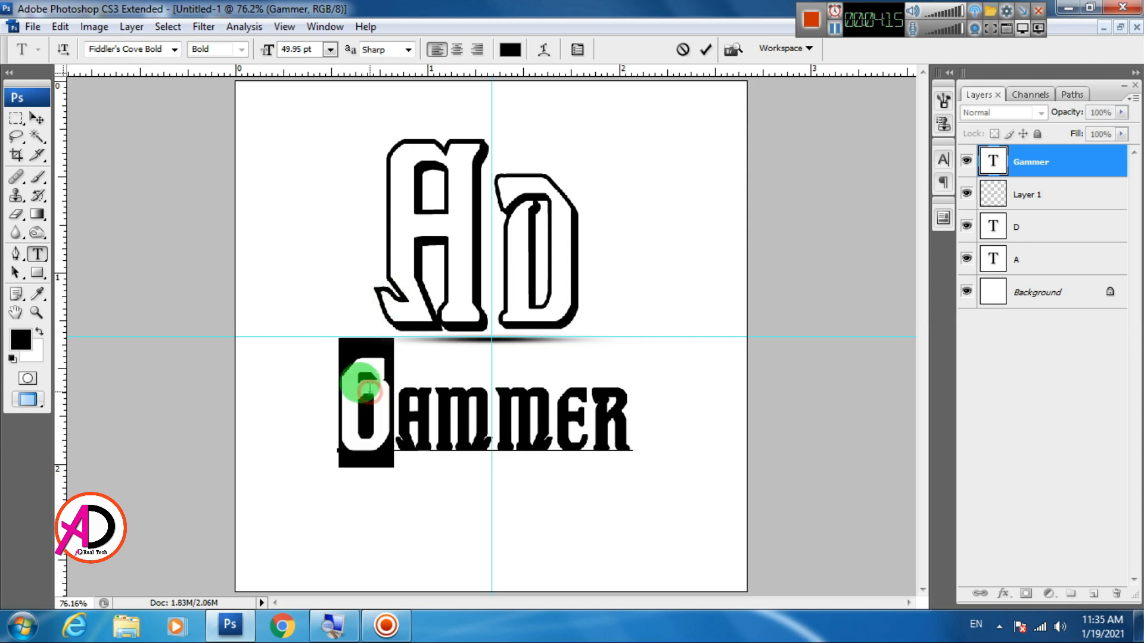
{"action": "left_click", "coordinate": [454, 409]}
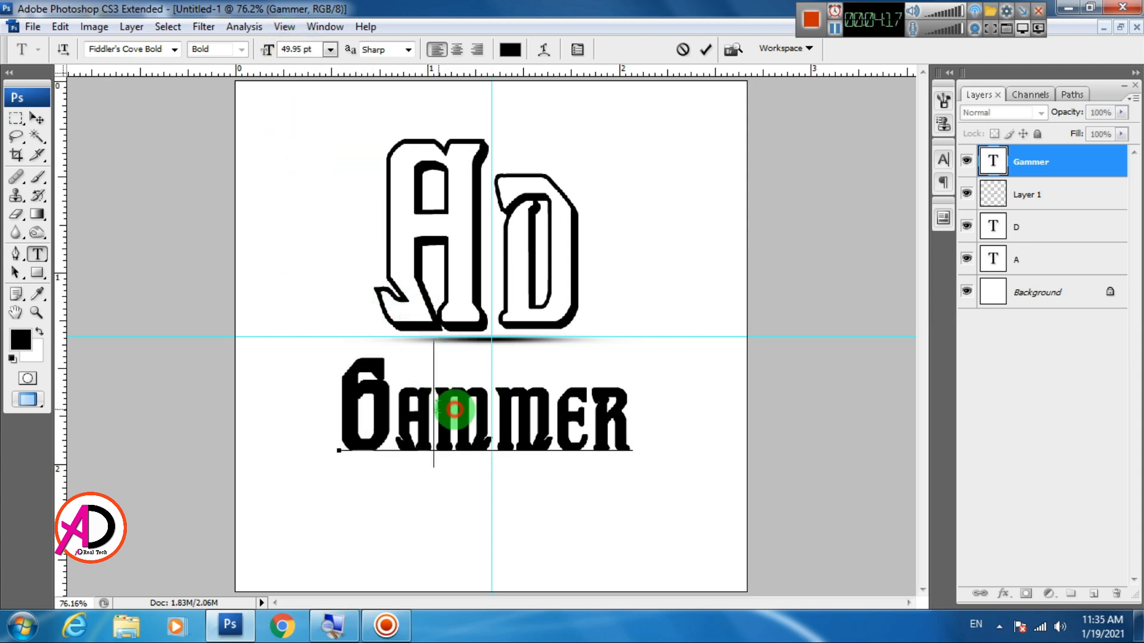
{"action": "left_click_drag", "start_coordinate": [454, 409], "coordinate": [474, 402]}
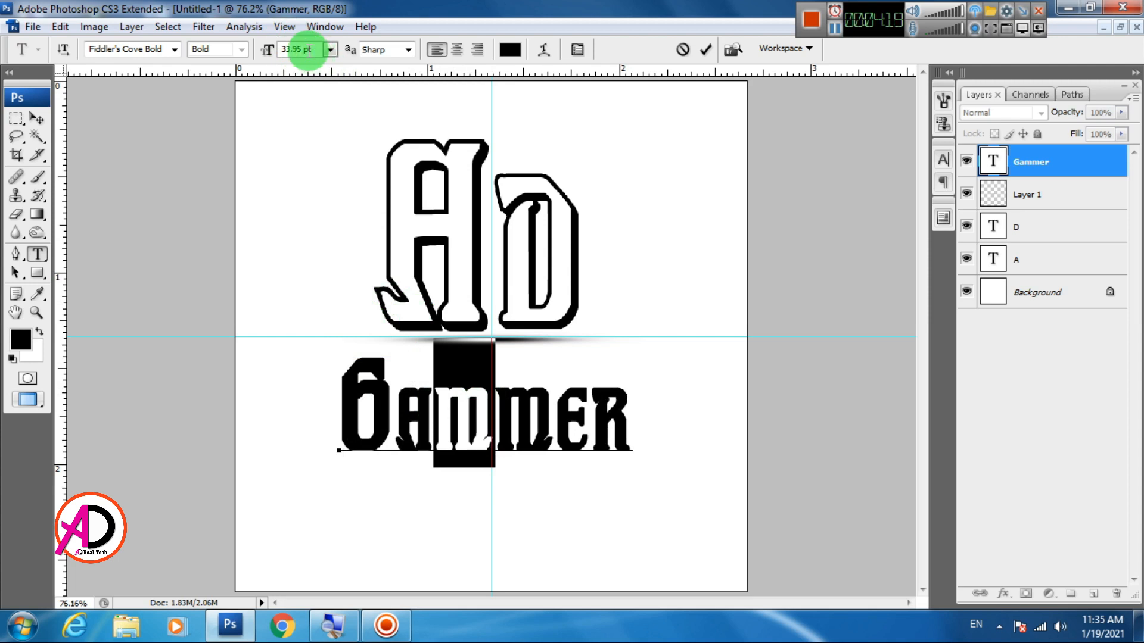
{"action": "left_click", "coordinate": [270, 49]}
{"action": "type", "text": "49"}
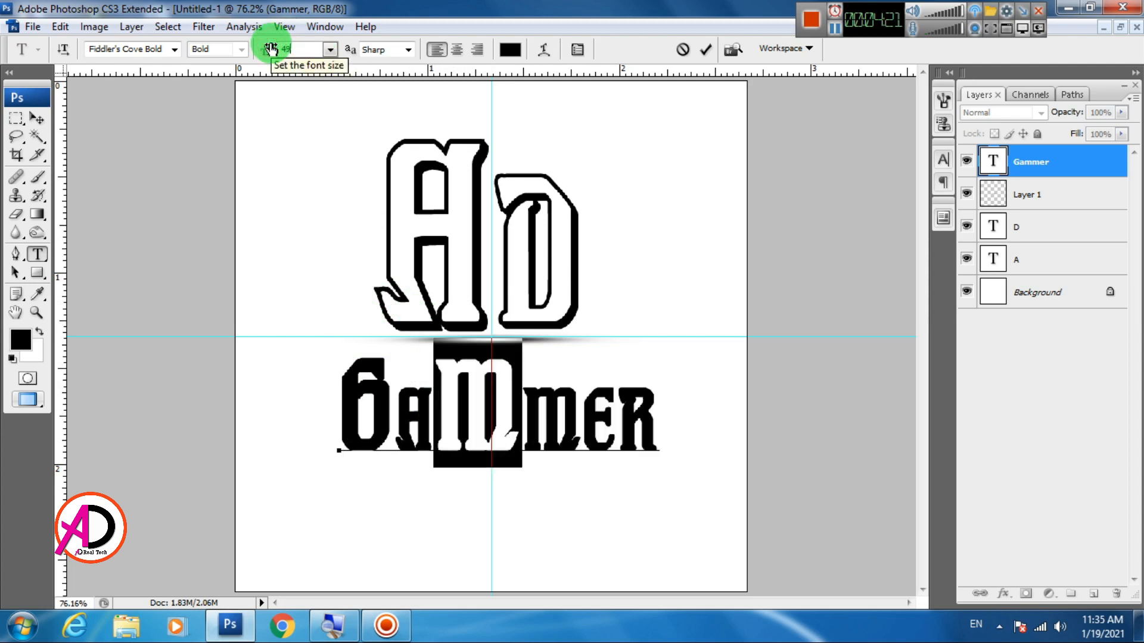
{"action": "type", "text": ".95"}
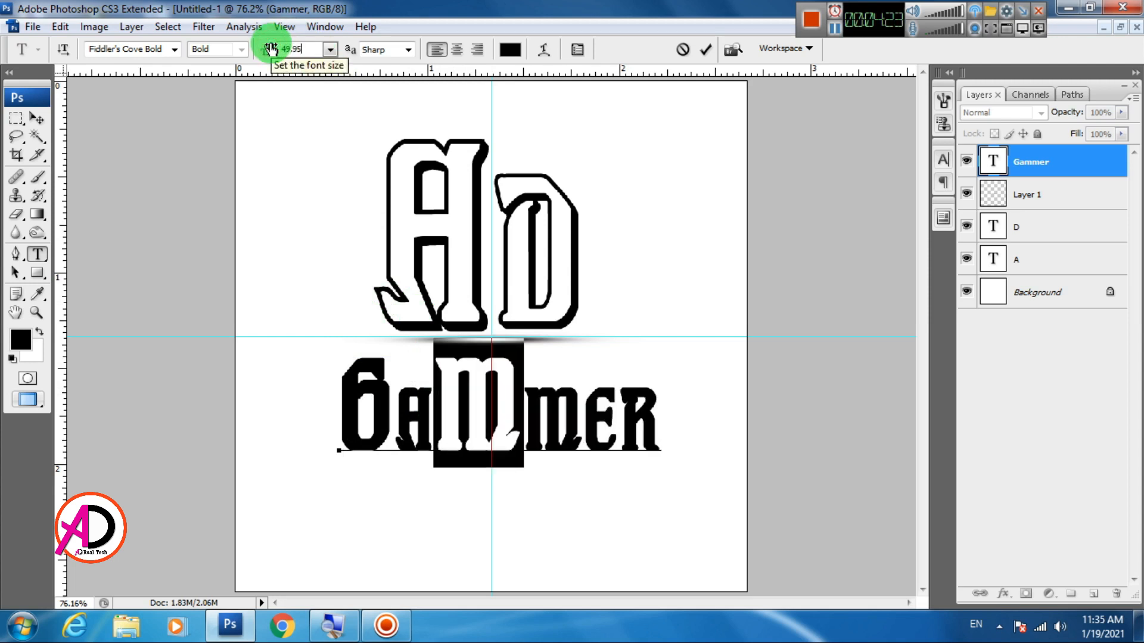
Set the E of the Gammer text to 49.95 pt and commit the text edit
{"action": "left_click", "coordinate": [589, 430]}
{"action": "left_click_drag", "start_coordinate": [604, 430], "coordinate": [606, 433]}
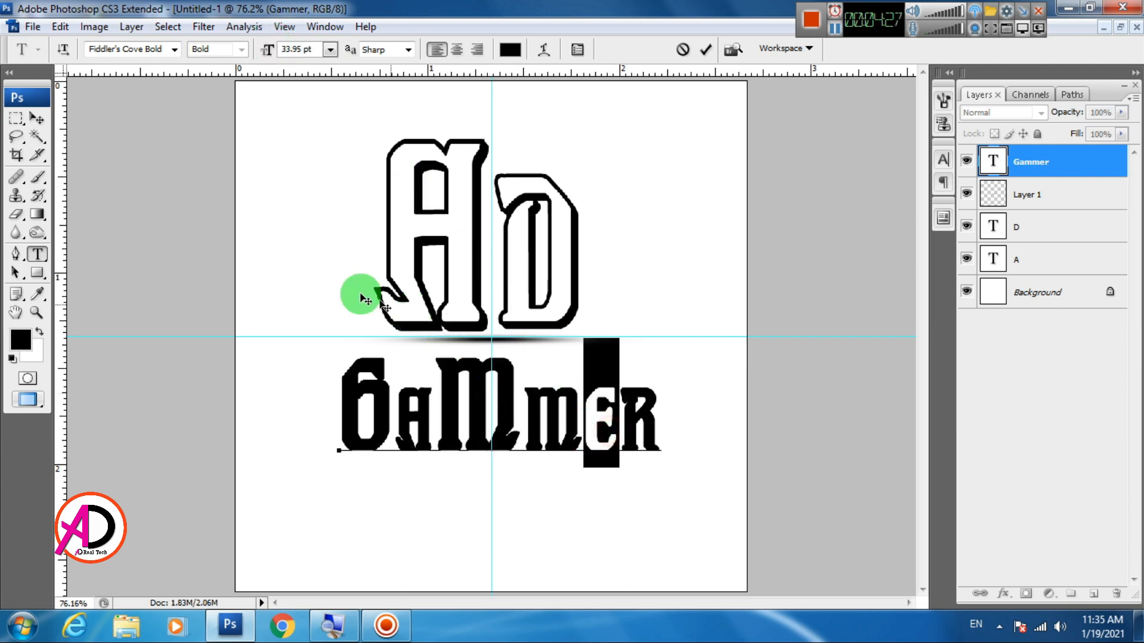
{"action": "left_click", "coordinate": [305, 50]}
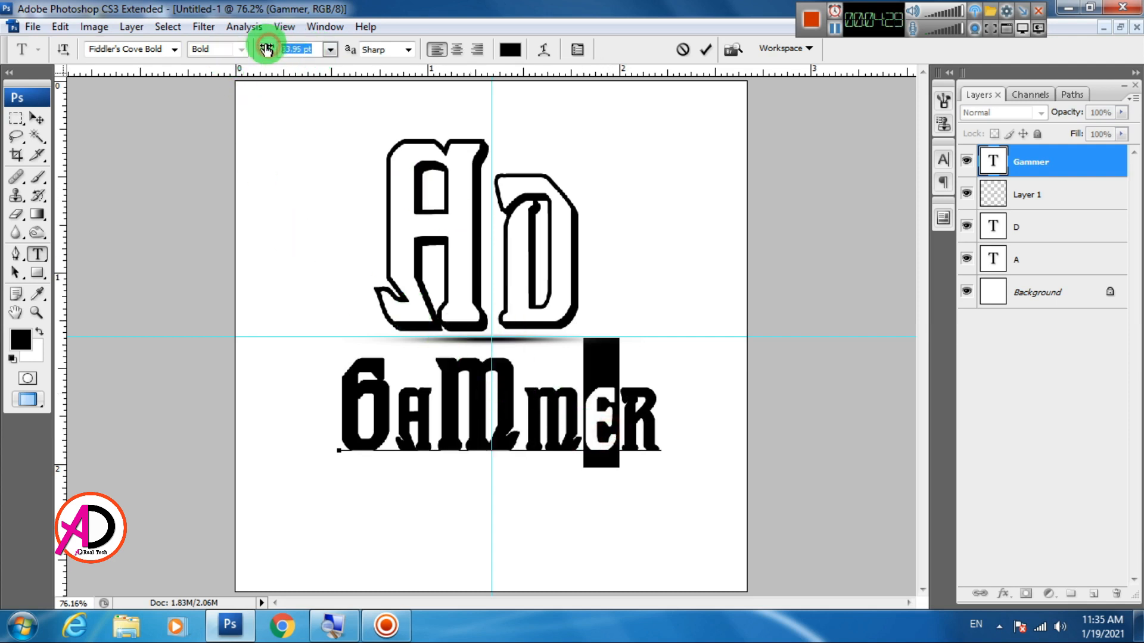
{"action": "type", "text": "48.95"}
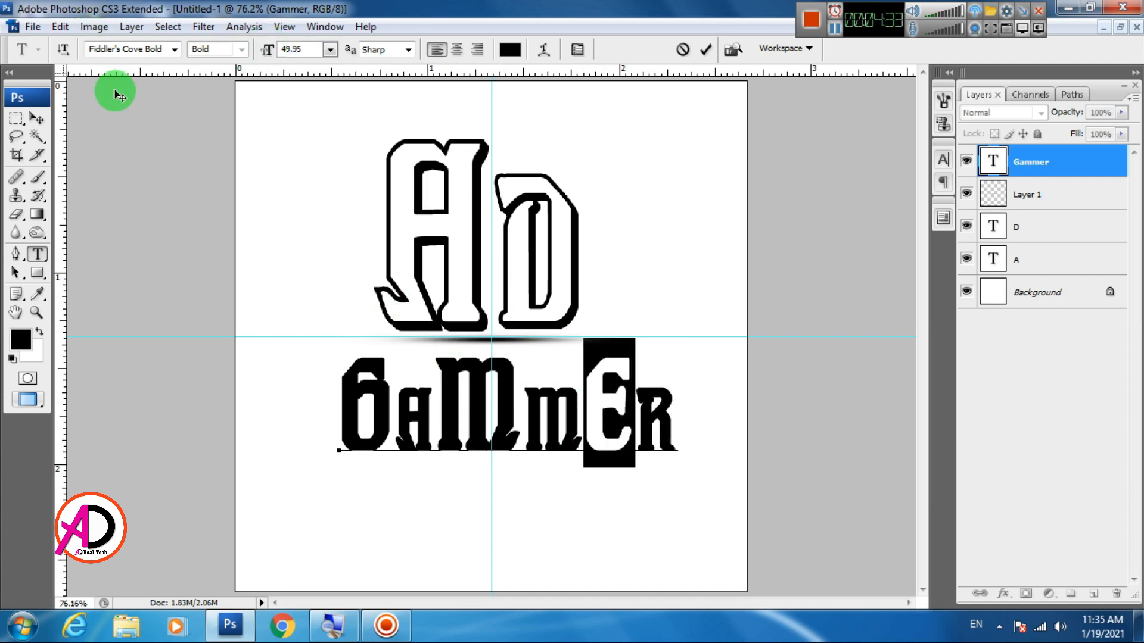
{"action": "left_click", "coordinate": [37, 118]}
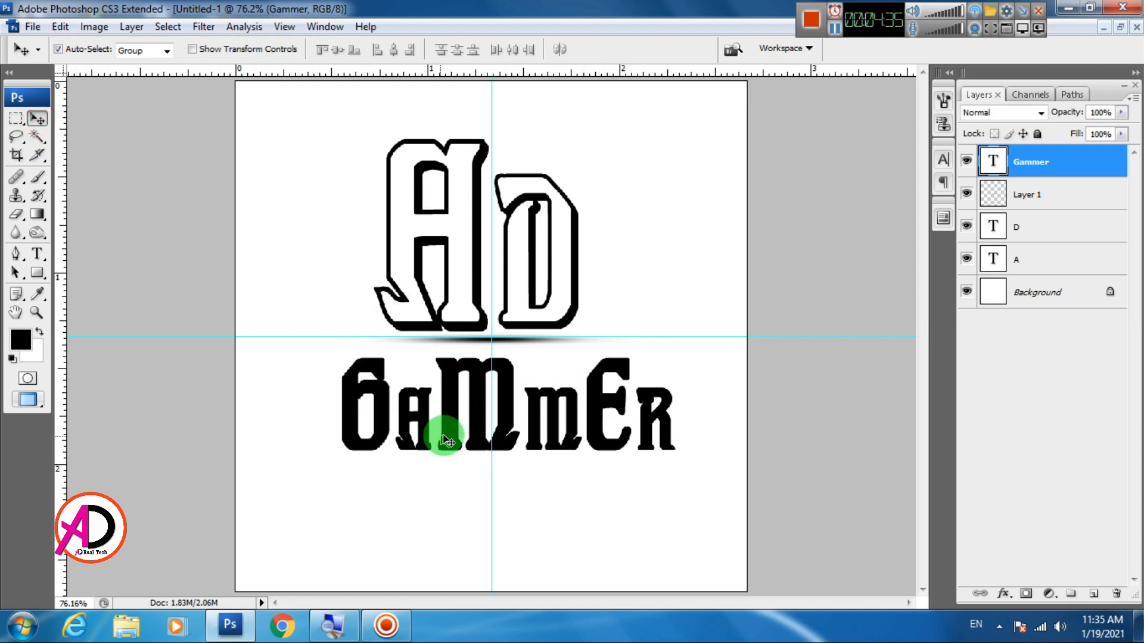
Center the Gammer text on the vertical guide just below the shadow line and hide the guides
{"action": "left_click_drag", "start_coordinate": [455, 421], "coordinate": [443, 416]}
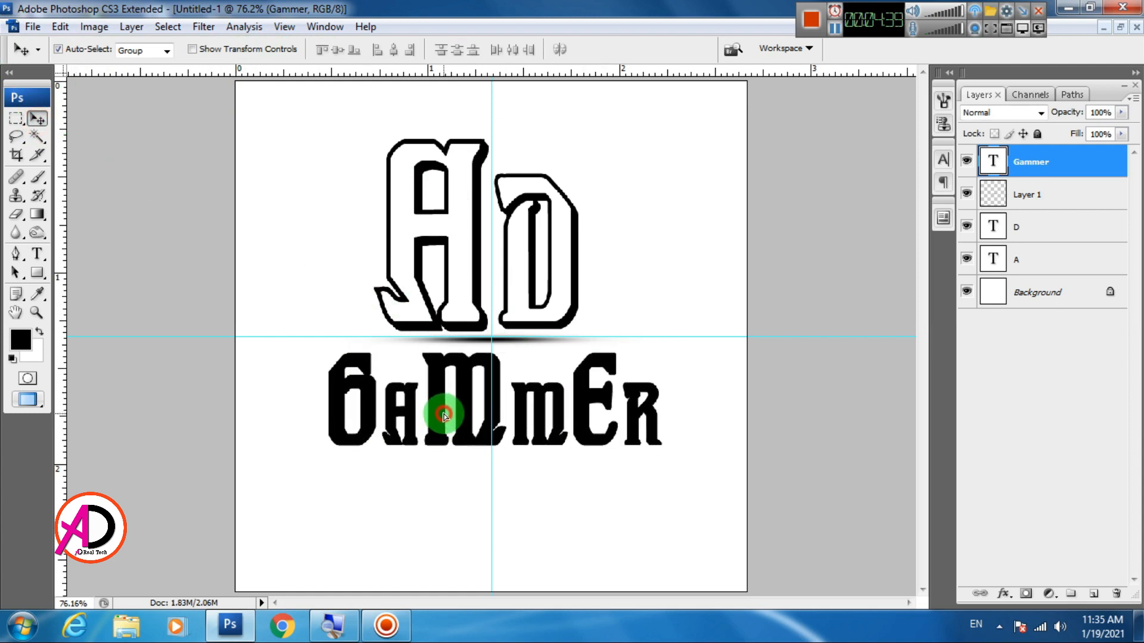
{"action": "scroll", "coordinate": [458, 407], "scroll_direction": "down", "scroll_amount": 7}
{"action": "scroll", "coordinate": [470, 410], "scroll_direction": "up", "scroll_amount": 3}
{"action": "scroll", "coordinate": [490, 416], "scroll_direction": "down", "scroll_amount": 2}
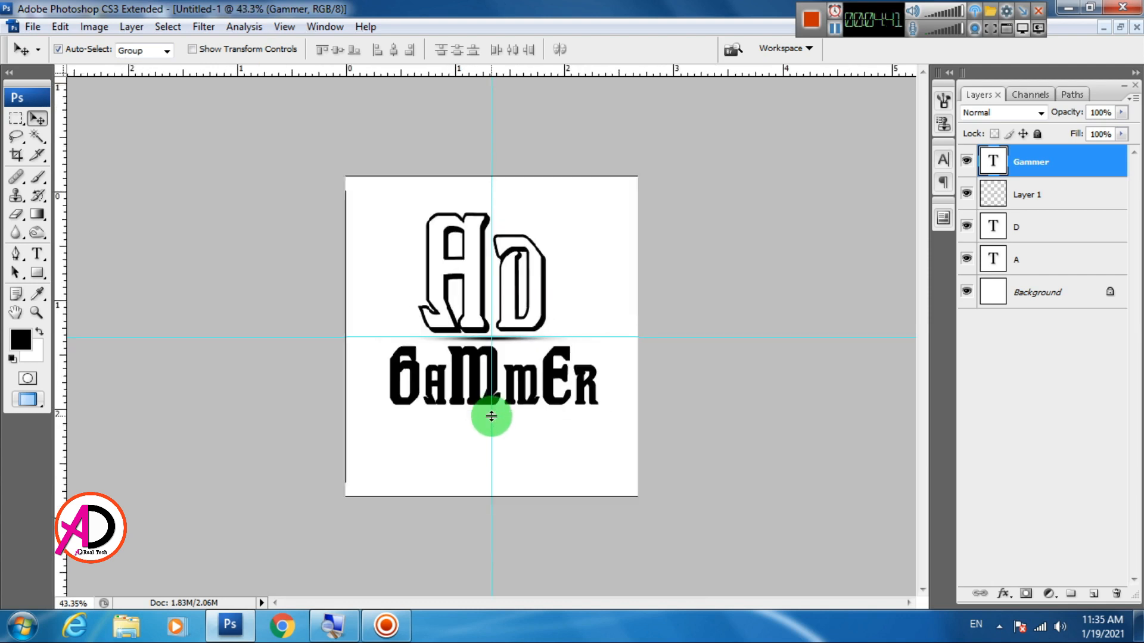
{"action": "scroll", "coordinate": [492, 416], "scroll_direction": "up", "scroll_amount": 1}
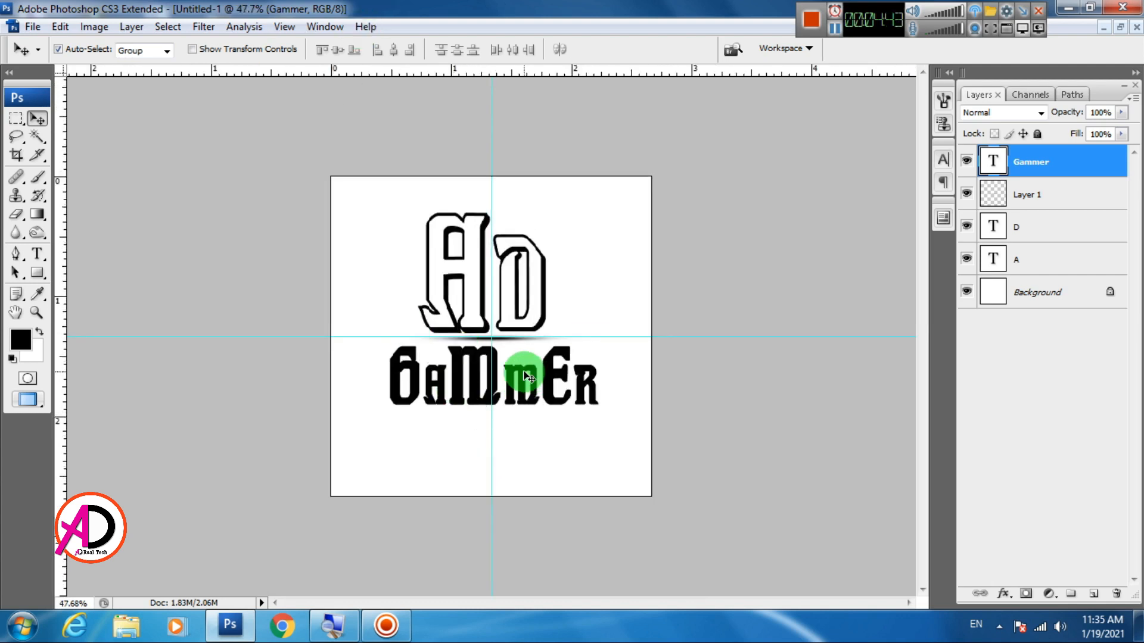
{"action": "key", "text": "ctrl+h"}
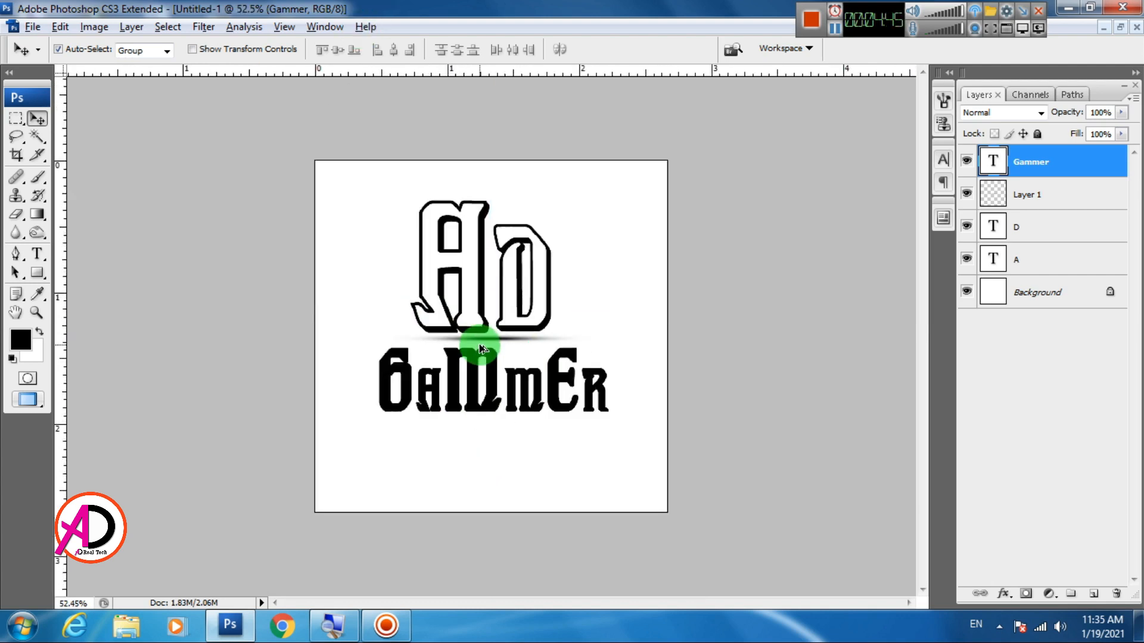
Widen the shadow line on Layer 1 symmetrically to about 131.9% with Free Transform, keeping its height
{"action": "scroll", "coordinate": [474, 332], "scroll_direction": "up", "scroll_amount": 1}
{"action": "left_click", "coordinate": [506, 346]}
{"action": "key", "text": "ctrl+t"}
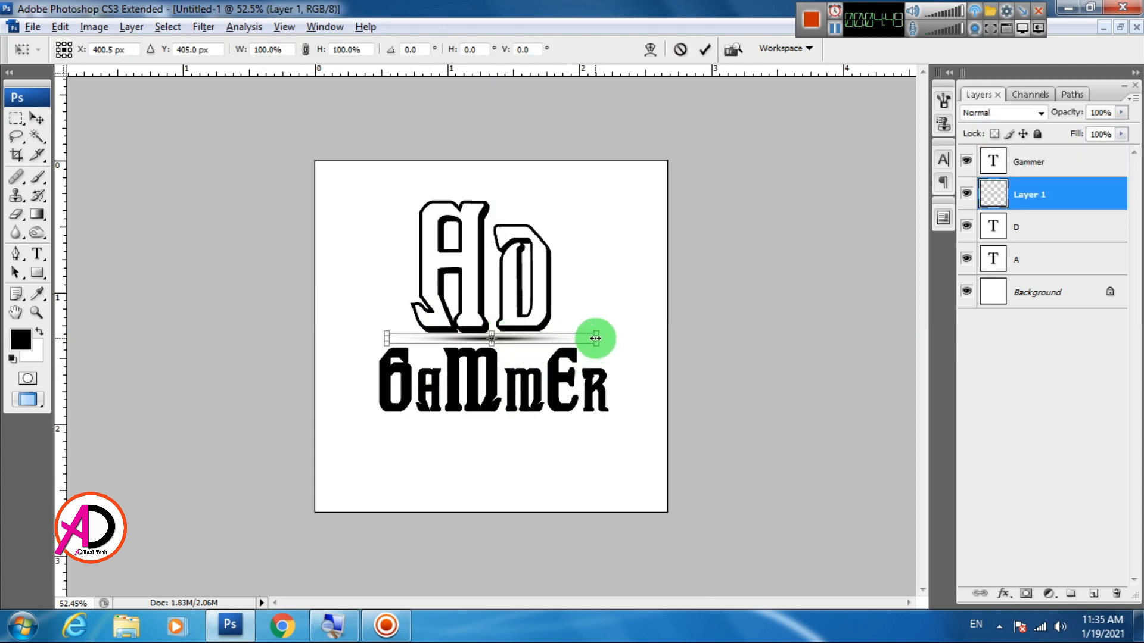
{"action": "left_click_drag", "start_coordinate": [595, 338], "coordinate": [623, 338]}
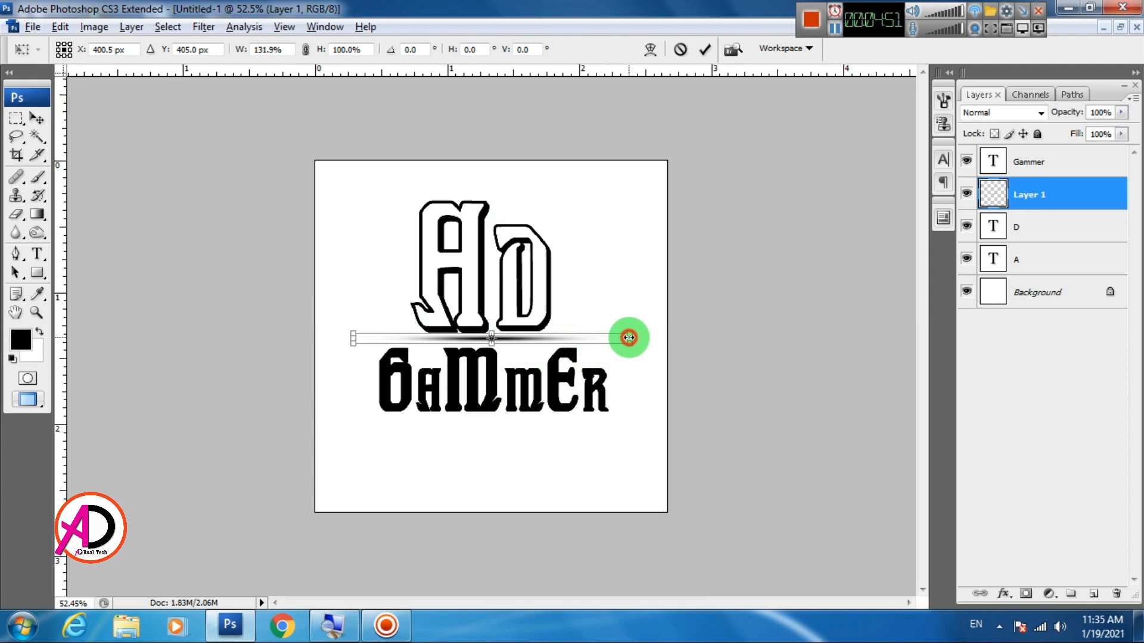
{"action": "double_click", "coordinate": [539, 338]}
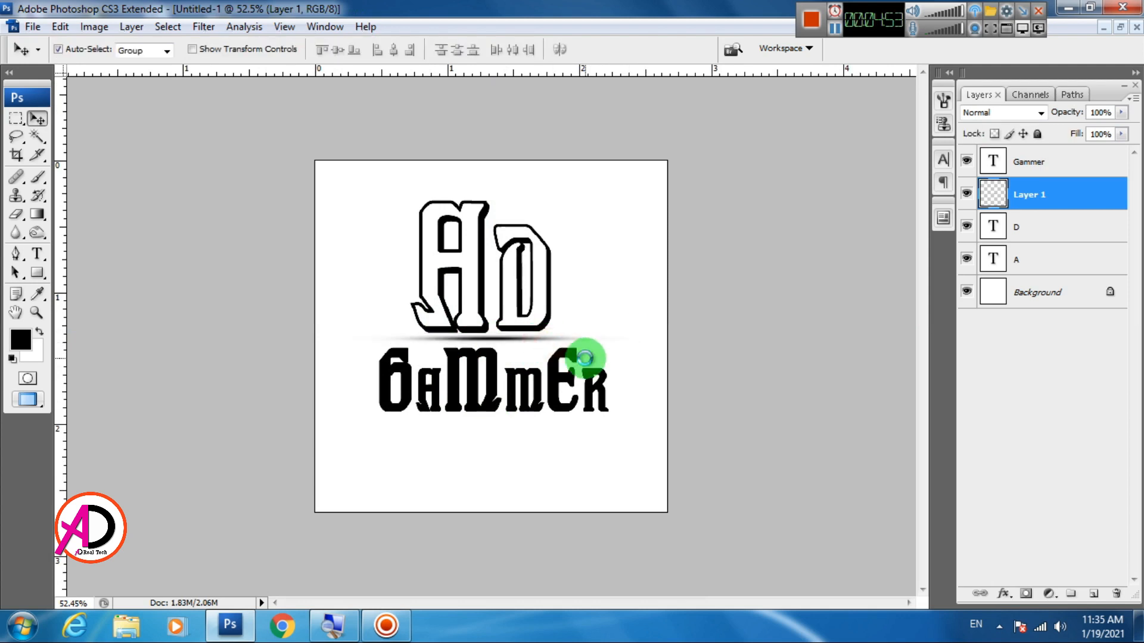
Examine the balance between the AD letters, the widened shadow line and the Gammer text
{"action": "scroll", "coordinate": [503, 357], "scroll_direction": "down", "scroll_amount": 1}
{"action": "scroll", "coordinate": [508, 332], "scroll_direction": "up", "scroll_amount": 1}
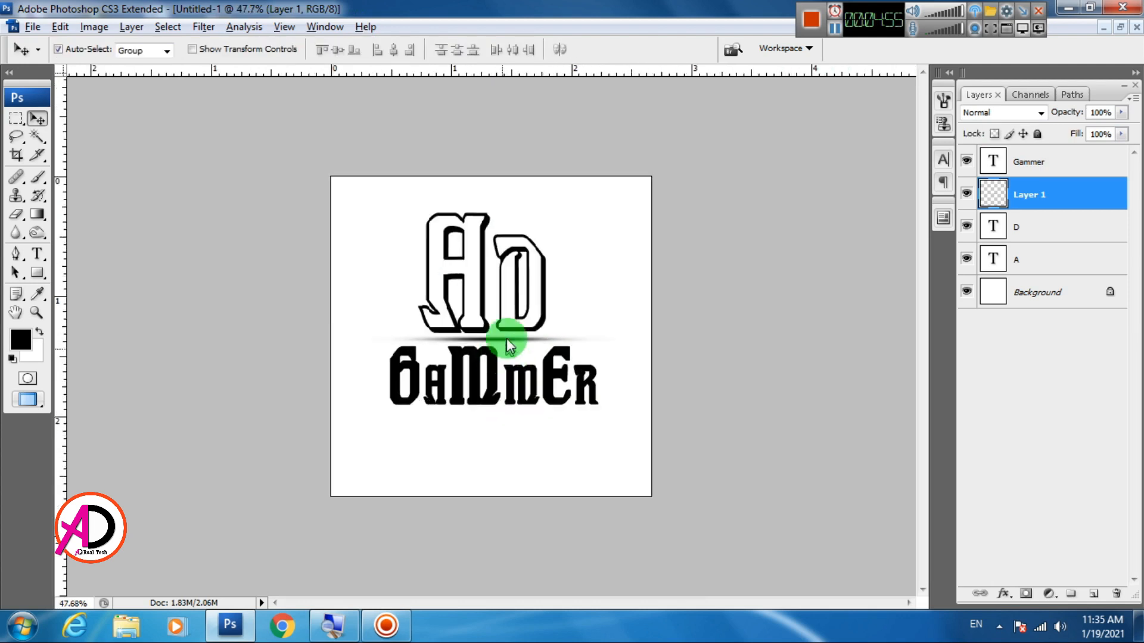
{"action": "scroll", "coordinate": [508, 324], "scroll_direction": "up", "scroll_amount": 1}
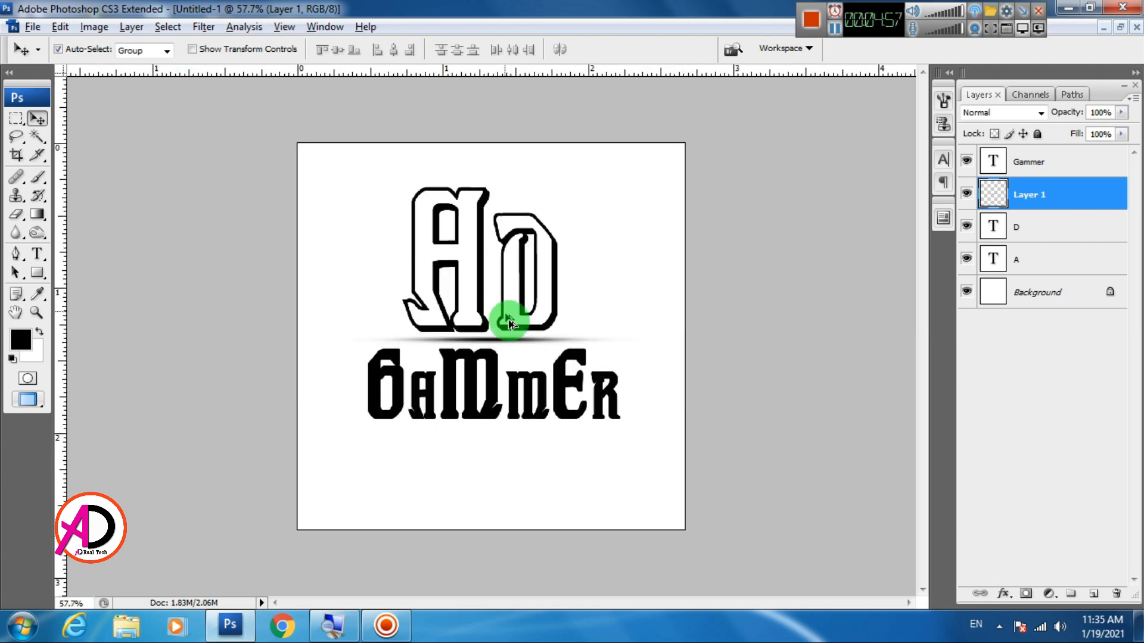
{"action": "scroll", "coordinate": [509, 323], "scroll_direction": "down", "scroll_amount": 1}
{"action": "scroll", "coordinate": [503, 333], "scroll_direction": "up", "scroll_amount": 1}
{"action": "scroll", "coordinate": [501, 342], "scroll_direction": "down", "scroll_amount": 2}
{"action": "scroll", "coordinate": [498, 335], "scroll_direction": "up", "scroll_amount": 1}
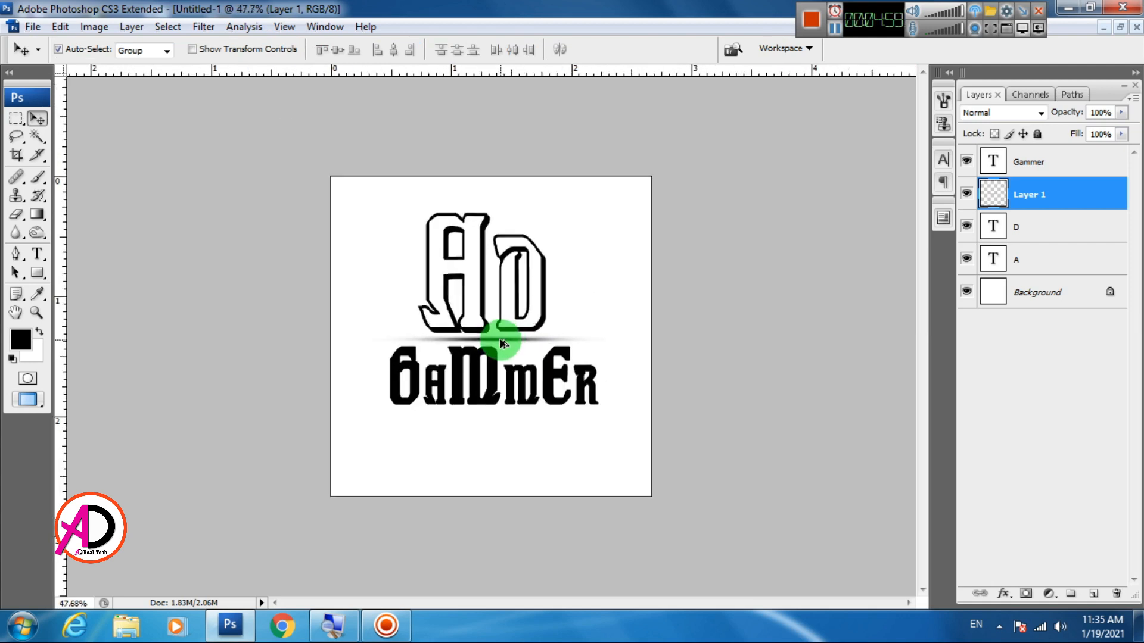
{"action": "scroll", "coordinate": [501, 330], "scroll_direction": "up", "scroll_amount": 1}
Scale the letter A up proportionally to about 106.3% with Free Transform, keeping its lower-right corner in place
{"action": "left_click", "coordinate": [472, 285]}
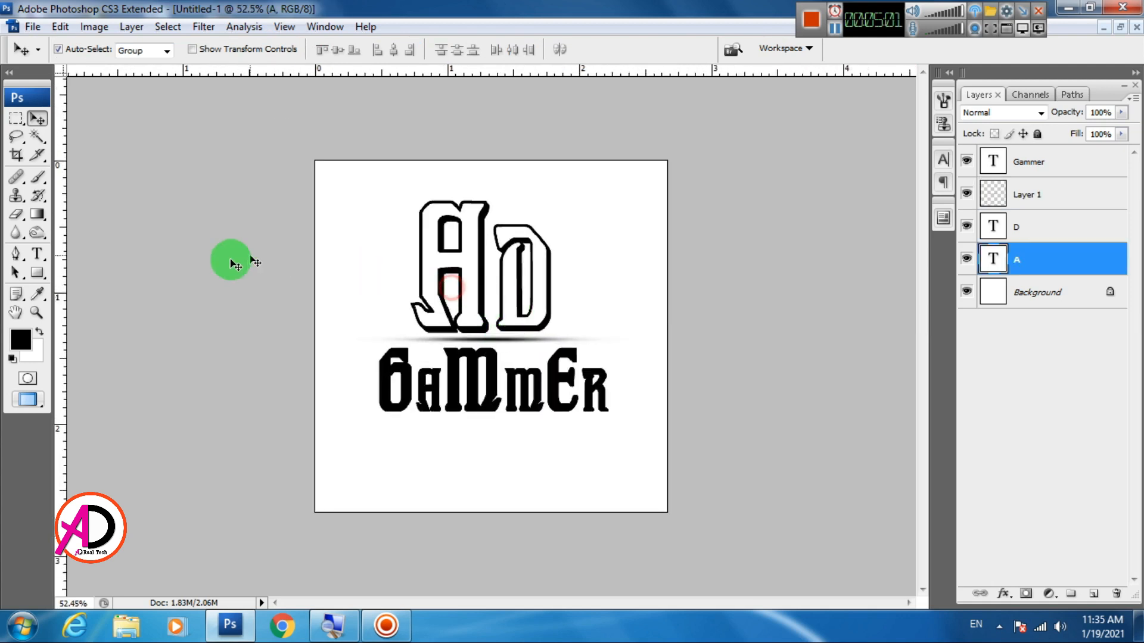
{"action": "key", "text": "ctrl+t"}
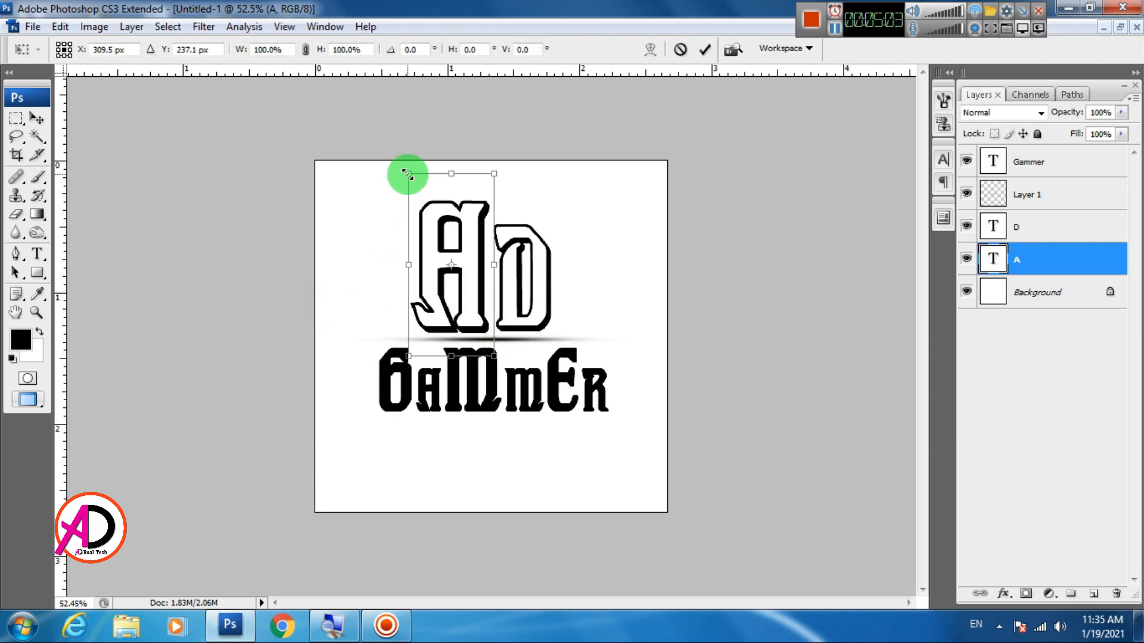
{"action": "left_click_drag", "start_coordinate": [408, 174], "coordinate": [398, 164]}
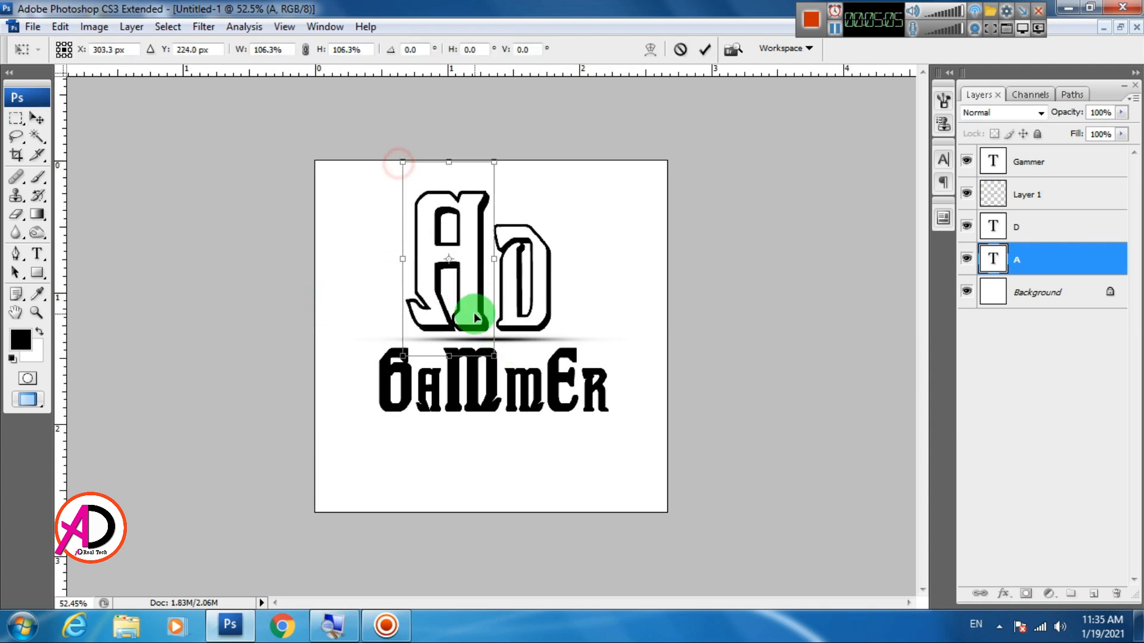
{"action": "double_click", "coordinate": [472, 309]}
{"action": "scroll", "coordinate": [488, 385], "scroll_direction": "down", "scroll_amount": 4}
{"action": "scroll", "coordinate": [488, 386], "scroll_direction": "up", "scroll_amount": 2}
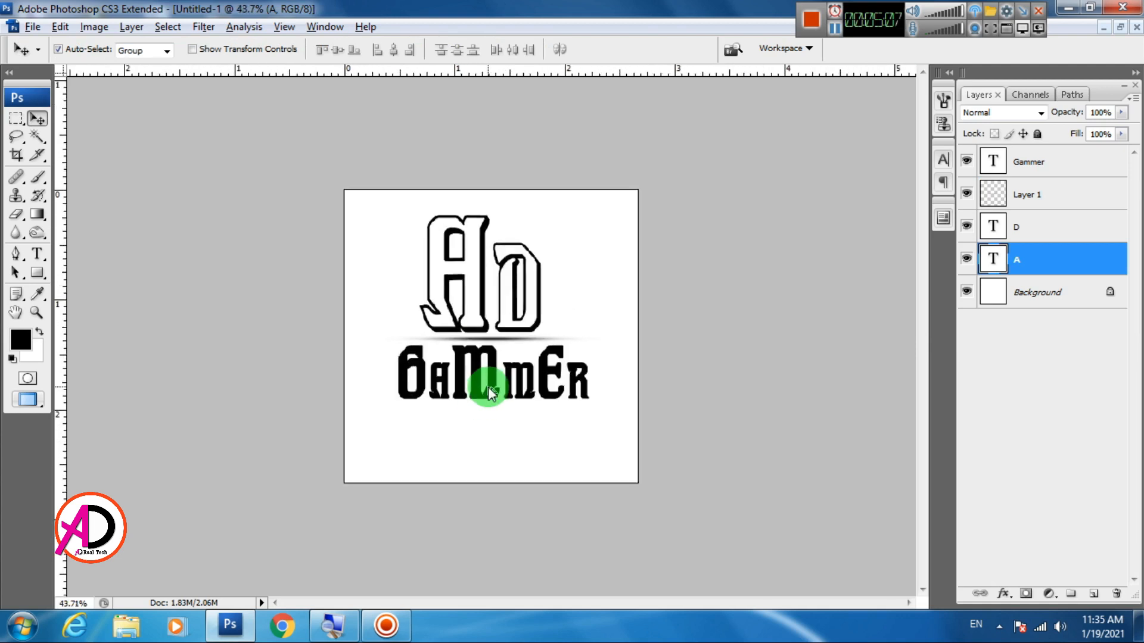
Group the Gammer, Layer 1, D and A layers and move the group slightly down on the canvas
{"action": "left_click", "coordinate": [1069, 163]}
{"action": "left_click", "coordinate": [1052, 259], "text": "shift"}
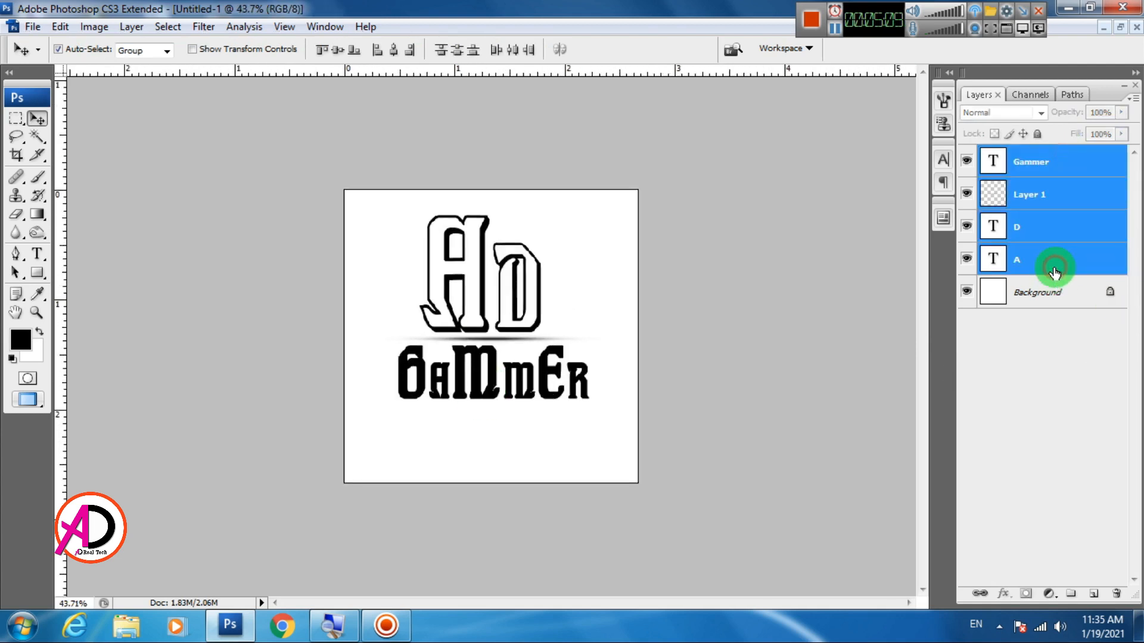
{"action": "left_click", "coordinate": [131, 26]}
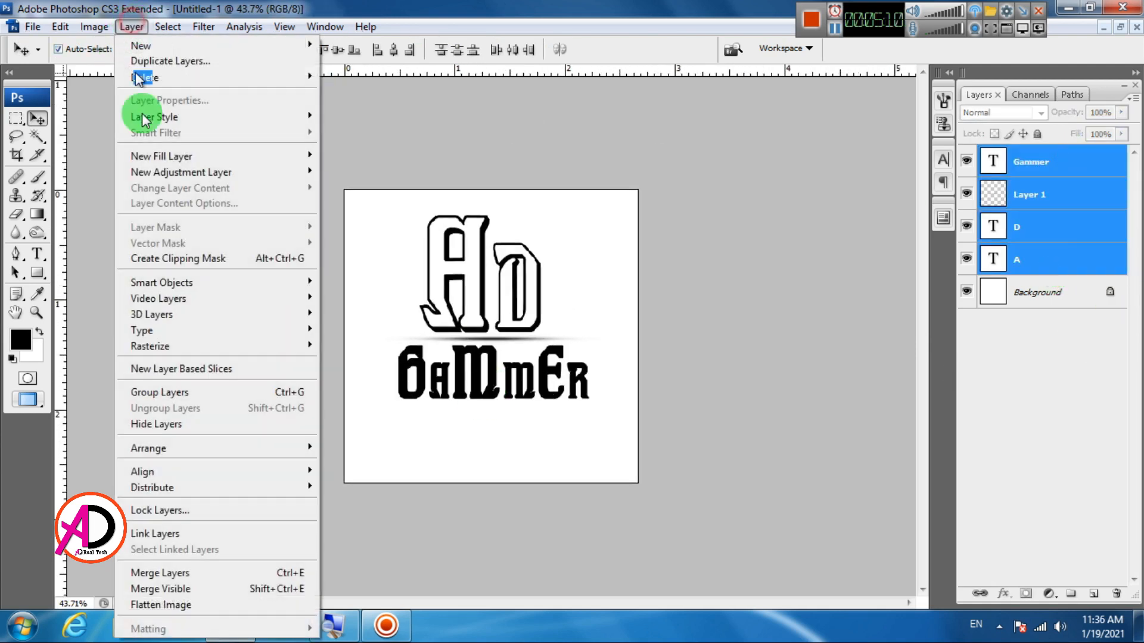
{"action": "left_click", "coordinate": [192, 403]}
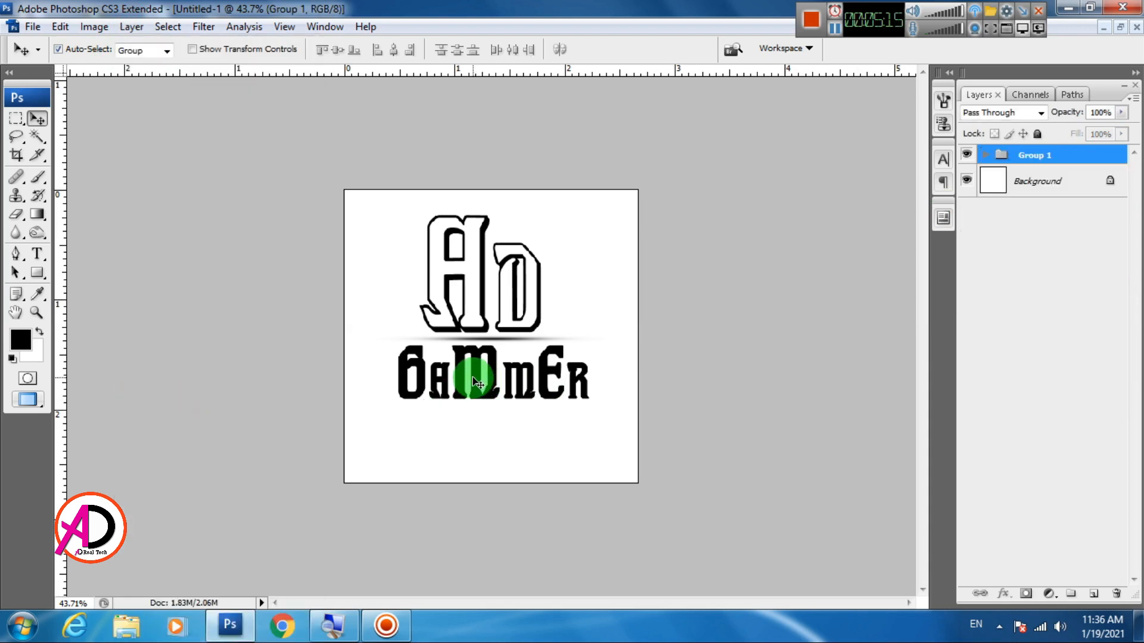
{"action": "left_click_drag", "start_coordinate": [474, 378], "coordinate": [470, 388]}
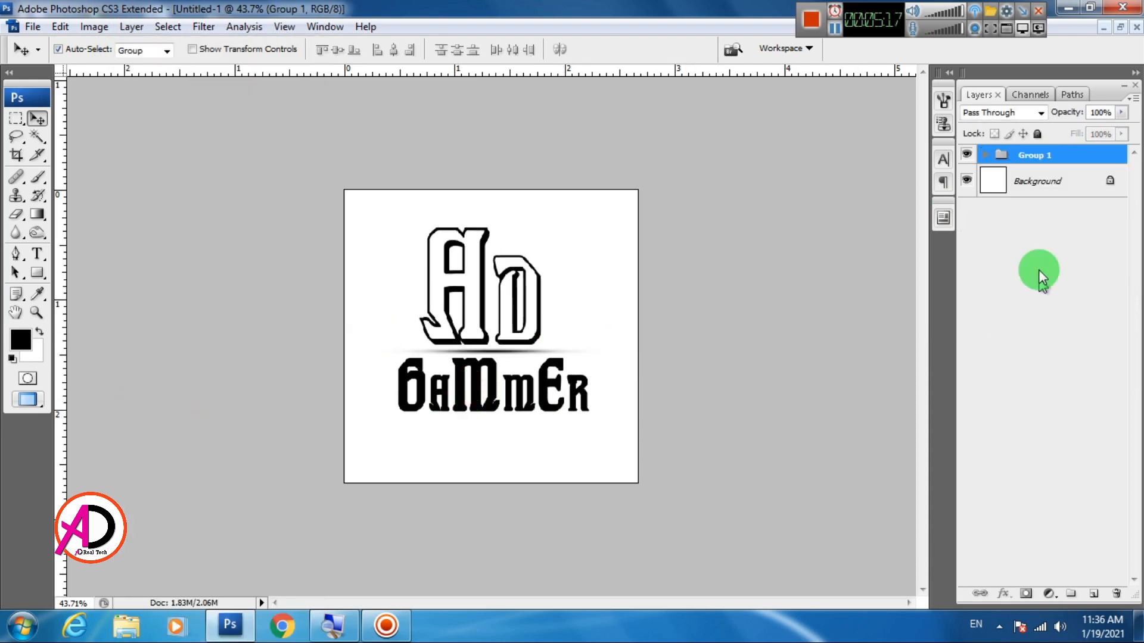
Draw a nearly square black rectangle shape above the Background and beneath Group 1, large enough to back the whole lettering
{"action": "left_click", "coordinate": [1022, 195]}
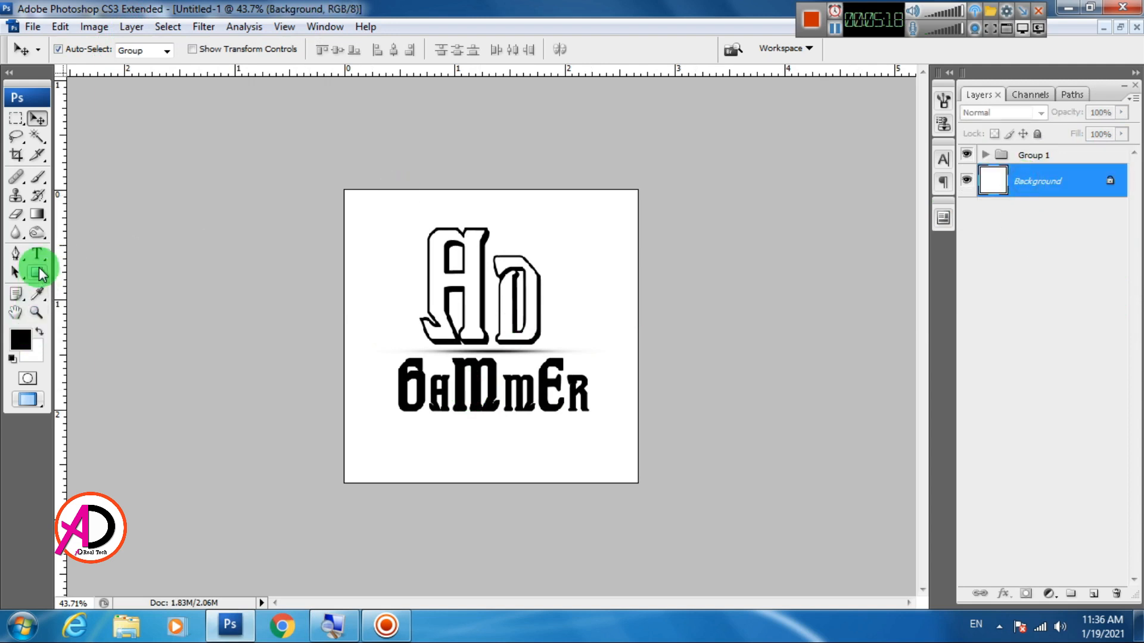
{"action": "left_click", "coordinate": [37, 272]}
{"action": "left_click_drag", "start_coordinate": [384, 218], "coordinate": [598, 431]}
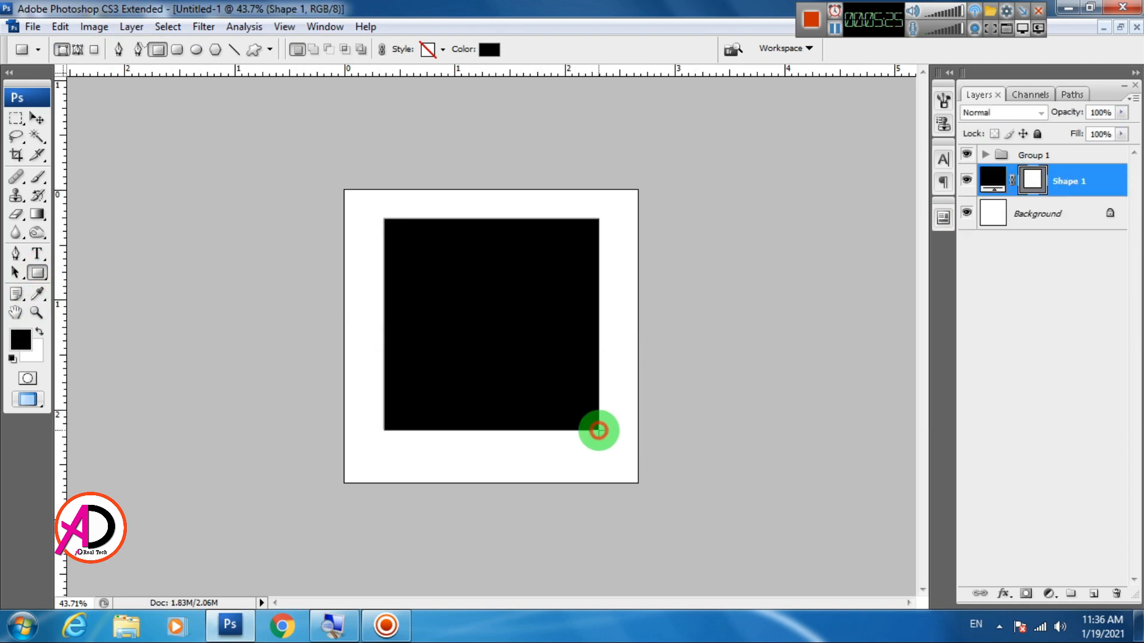
Center the black rectangle on the whole canvas by aligning it to a full-canvas selection, and clear the selection
{"action": "left_click", "coordinate": [33, 118]}
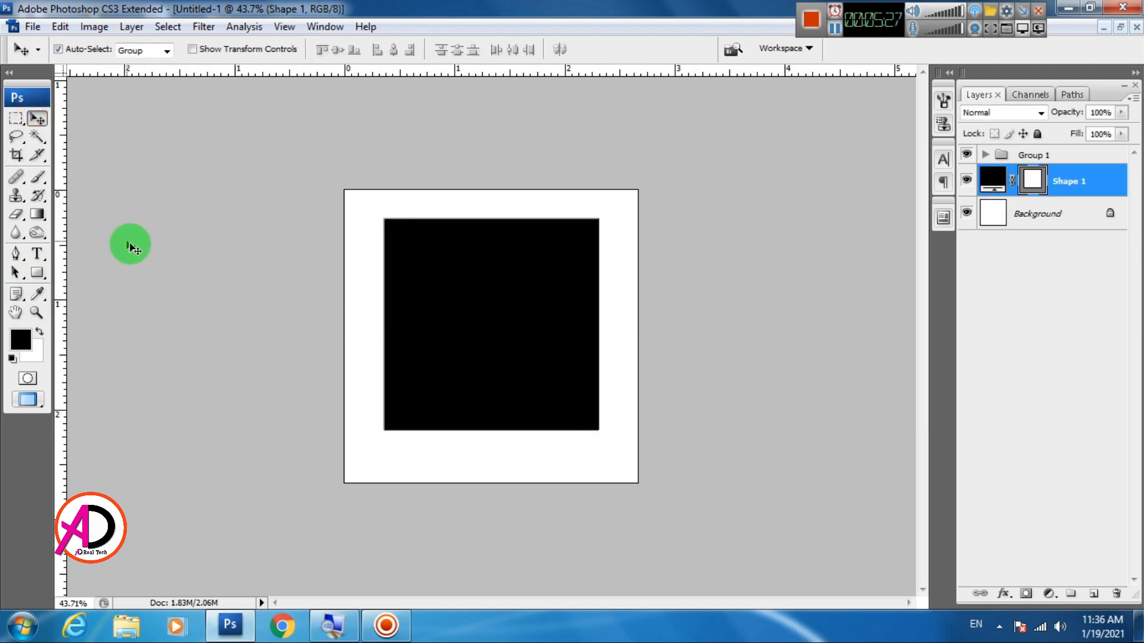
{"action": "left_click", "coordinate": [170, 27]}
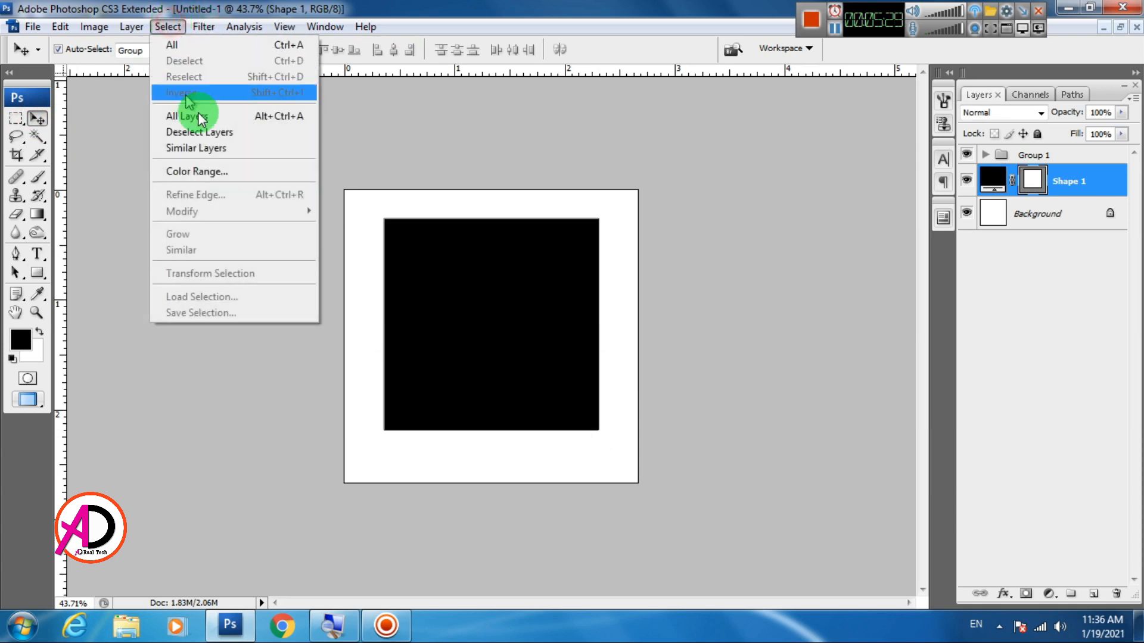
{"action": "left_click", "coordinate": [187, 45]}
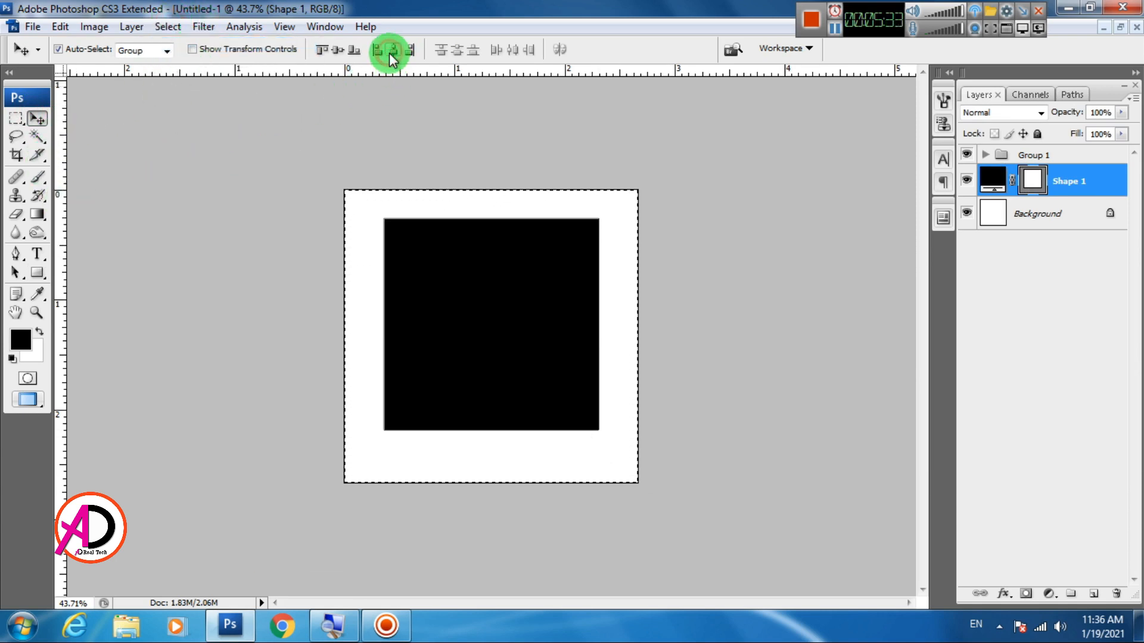
{"action": "left_click", "coordinate": [333, 51]}
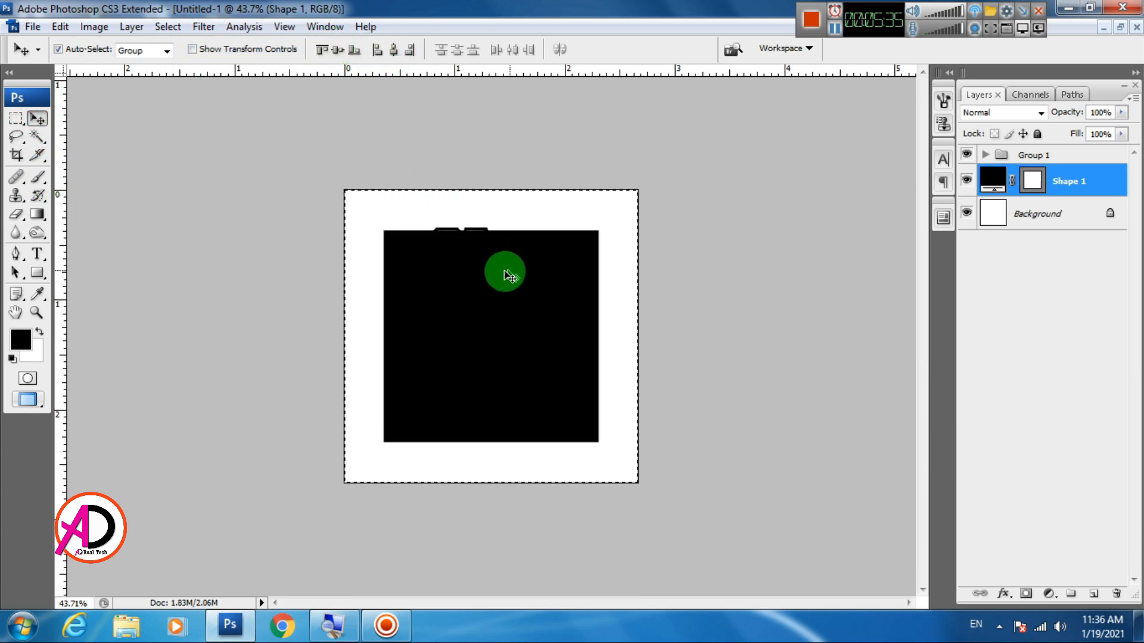
{"action": "key", "text": "ctrl+d"}
Center Group 1 on the canvas by aligning it to a full-canvas selection
{"action": "left_click", "coordinate": [1060, 157]}
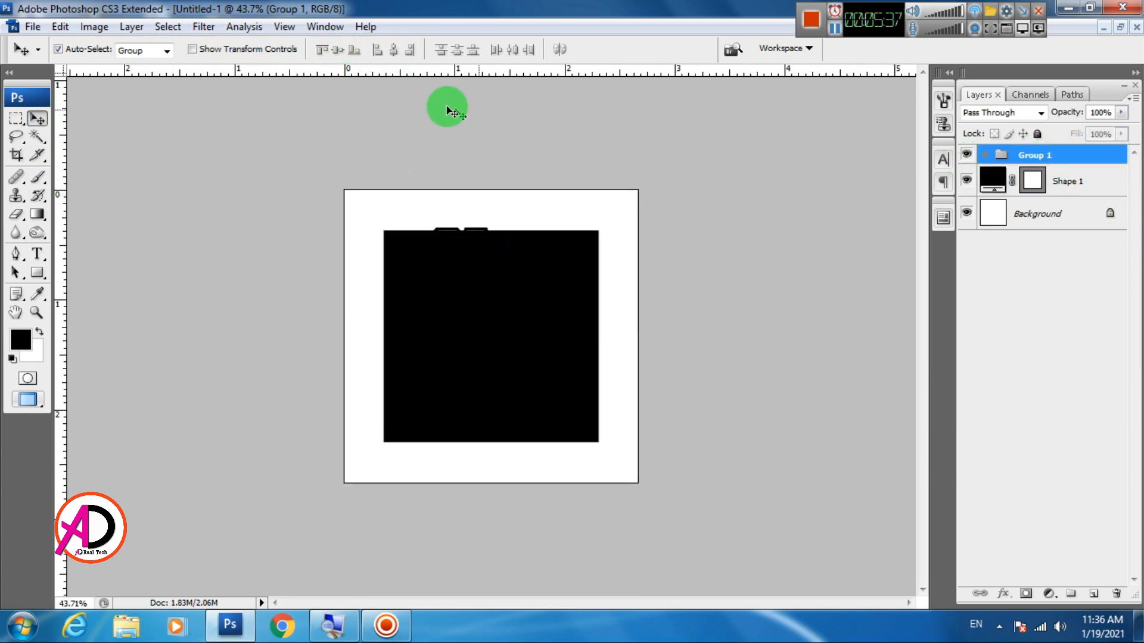
{"action": "key", "text": "ctrl+a"}
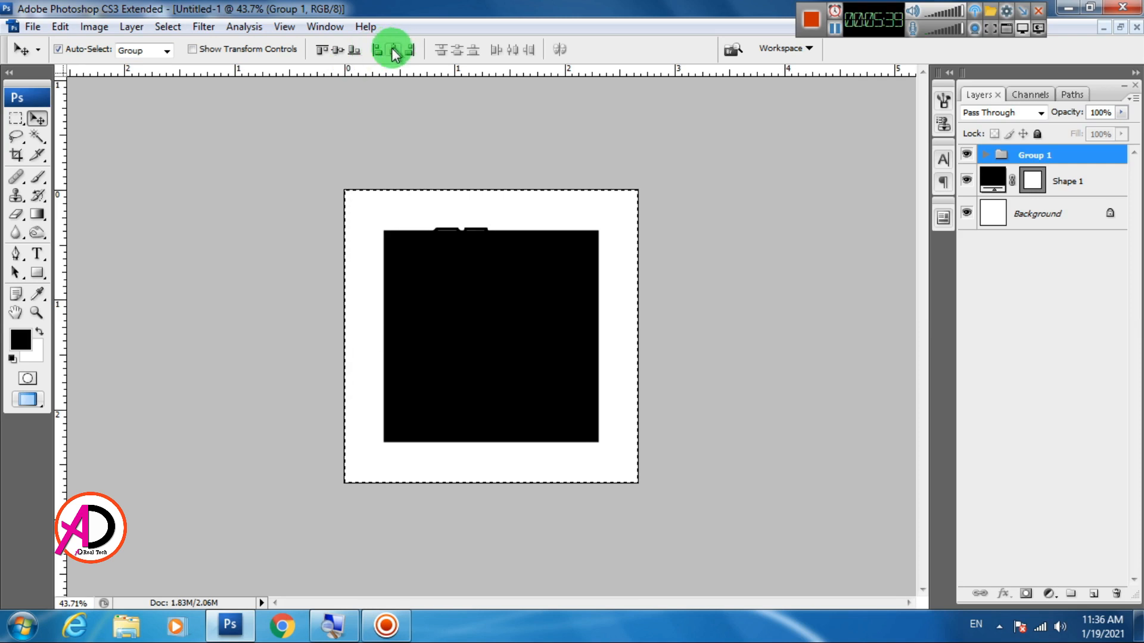
{"action": "left_click", "coordinate": [337, 49]}
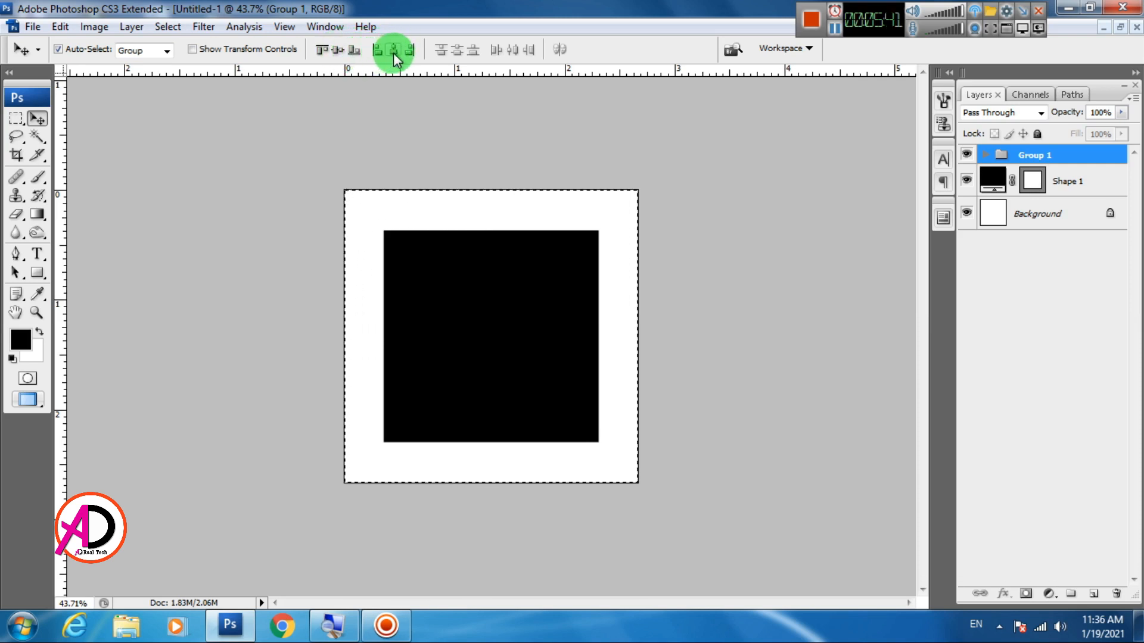
Clear the selection and change the fill color of the Shape 1 rectangle to white
{"action": "left_click", "coordinate": [1069, 181]}
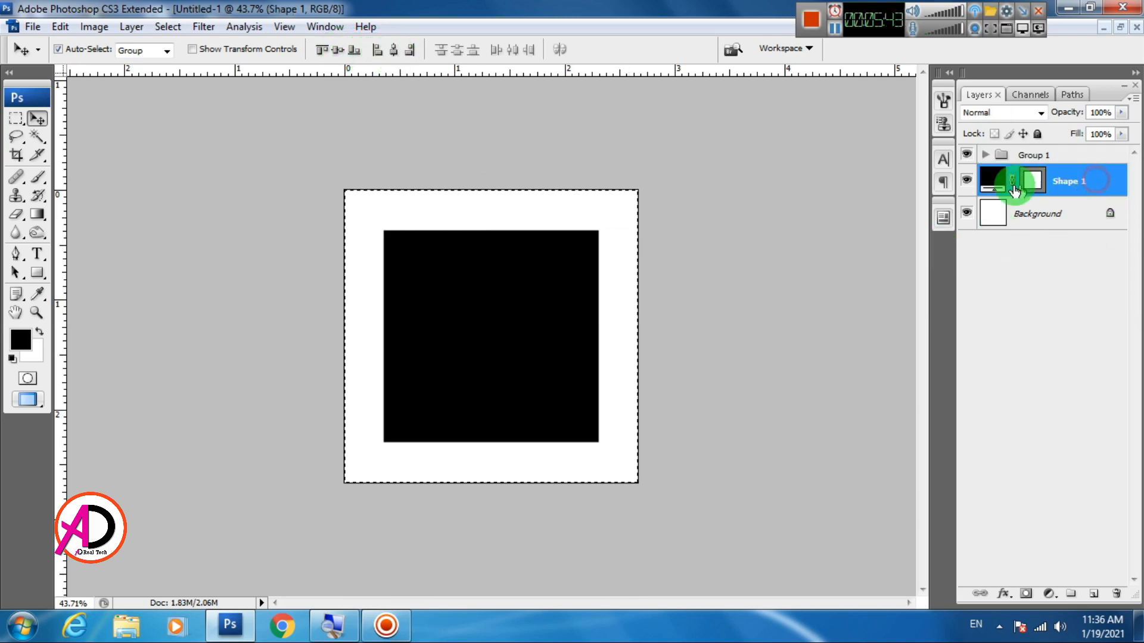
{"action": "double_click", "coordinate": [984, 182]}
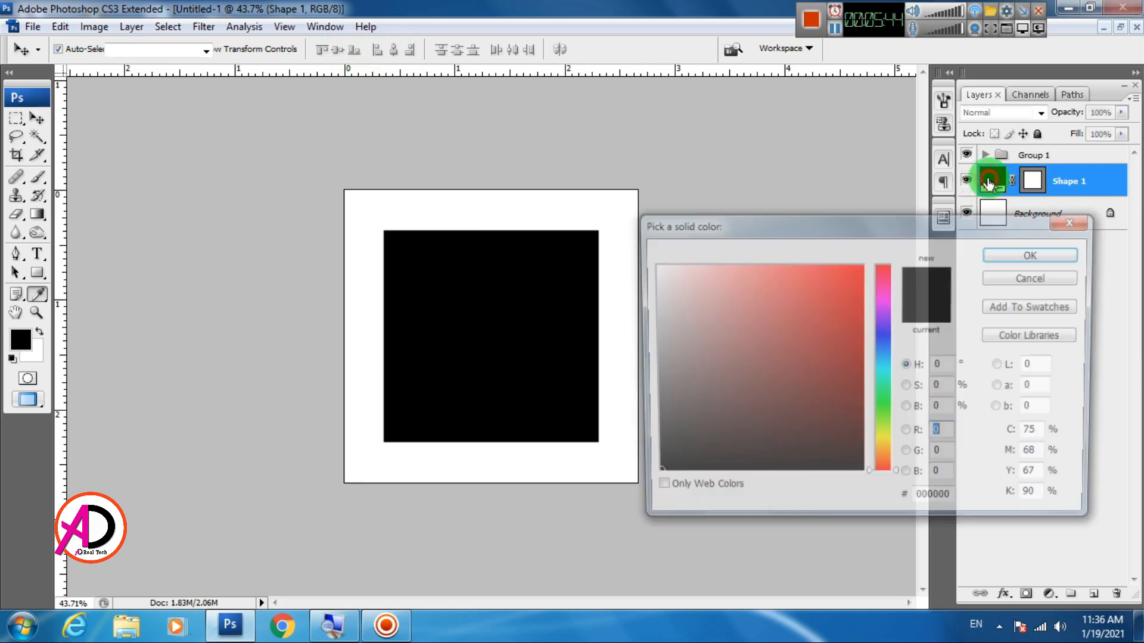
{"action": "left_click_drag", "start_coordinate": [693, 290], "coordinate": [633, 245]}
{"action": "left_click", "coordinate": [1052, 255]}
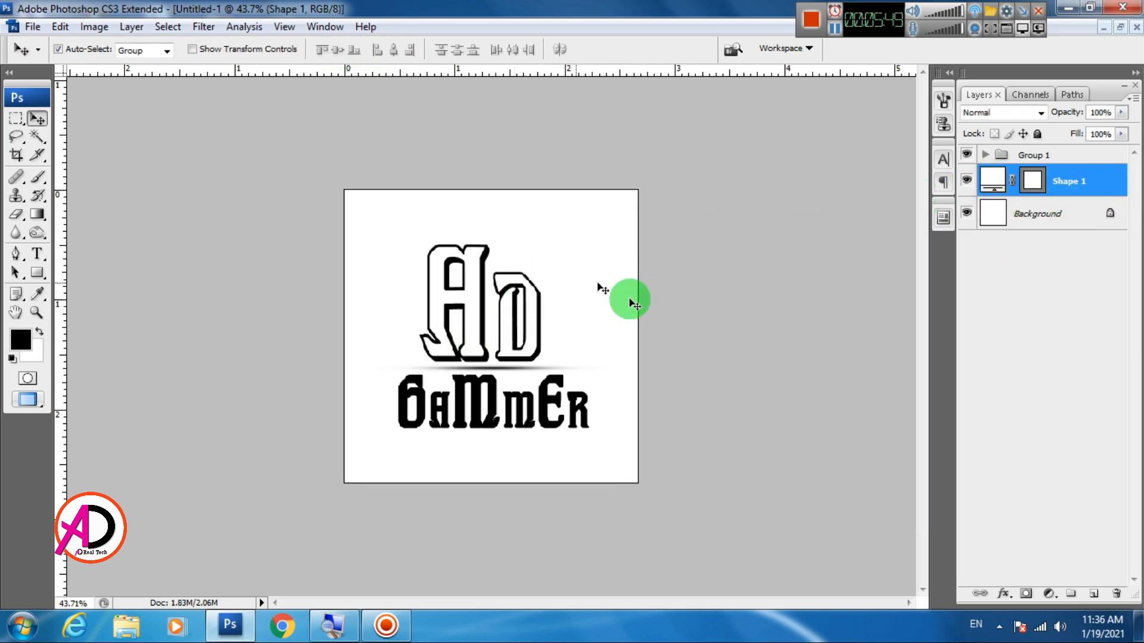
Add a black Multiply drop shadow to Shape 1 with 53% opacity, 0 px distance and a size of about 144 px
{"action": "left_click", "coordinate": [1005, 596]}
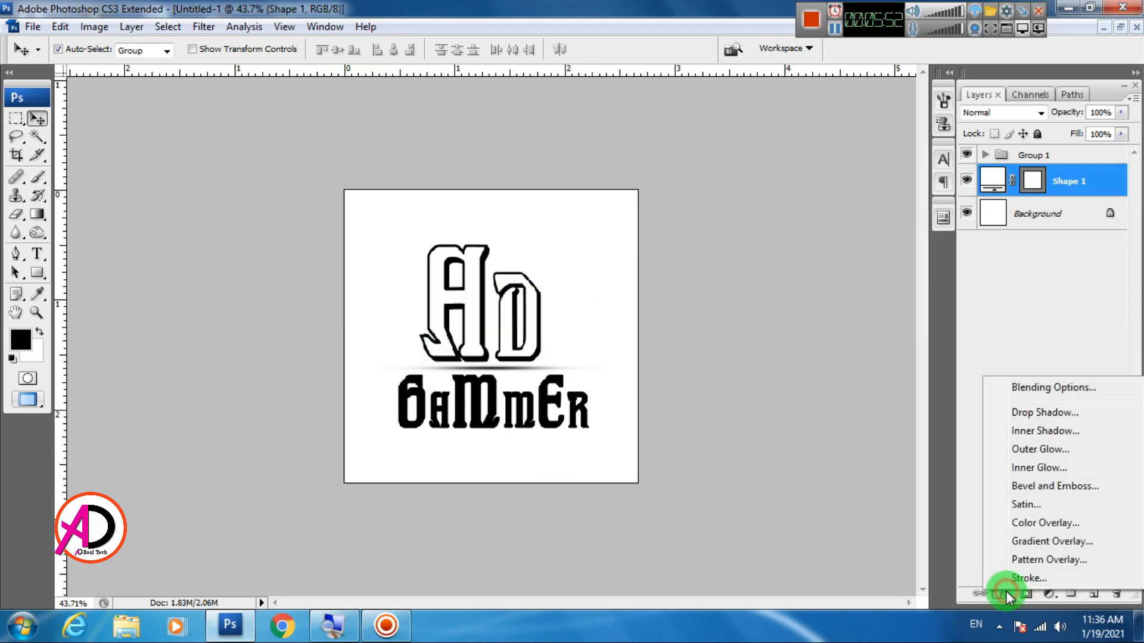
{"action": "left_click", "coordinate": [1027, 412]}
{"action": "left_click_drag", "start_coordinate": [595, 333], "coordinate": [884, 136]}
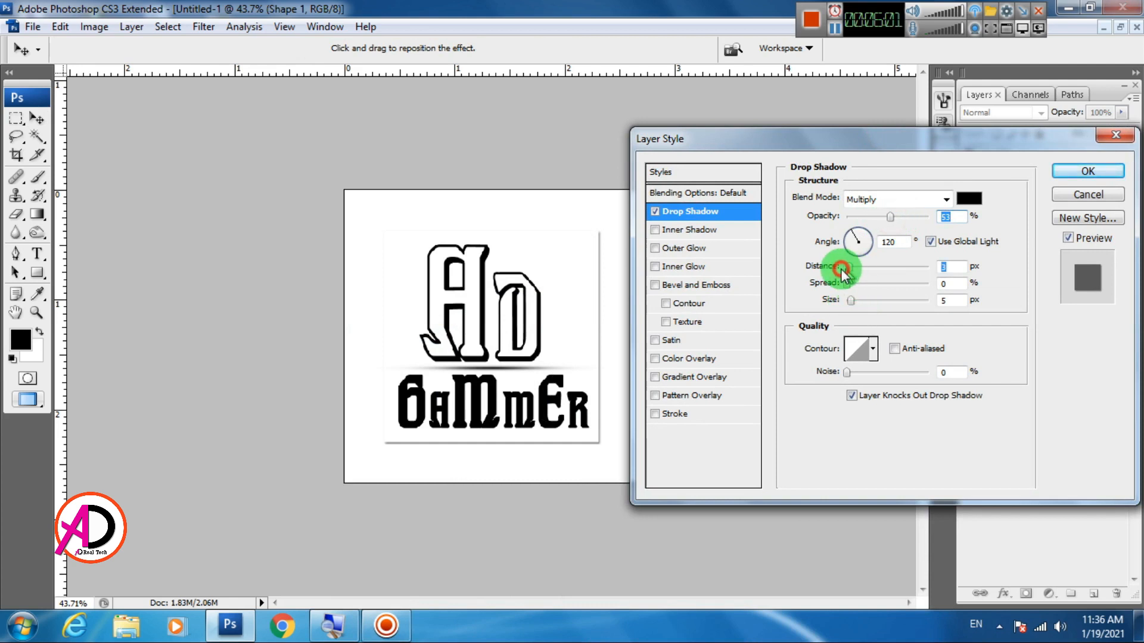
{"action": "left_click_drag", "start_coordinate": [842, 269], "coordinate": [827, 266]}
{"action": "left_click_drag", "start_coordinate": [865, 301], "coordinate": [885, 303]}
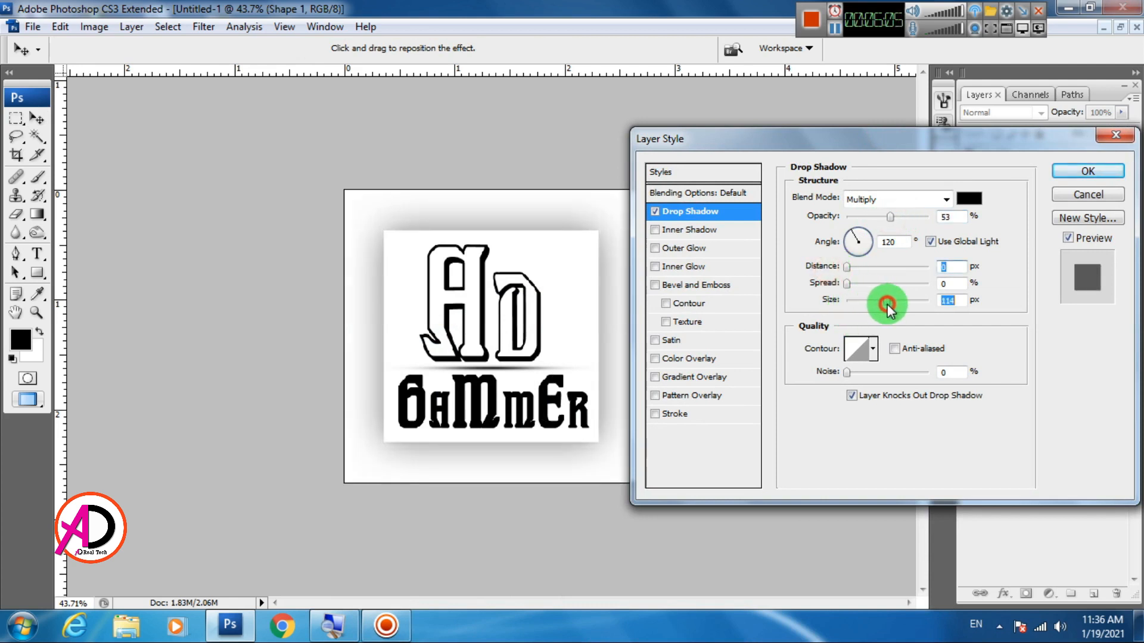
{"action": "left_click_drag", "start_coordinate": [868, 143], "coordinate": [888, 157]}
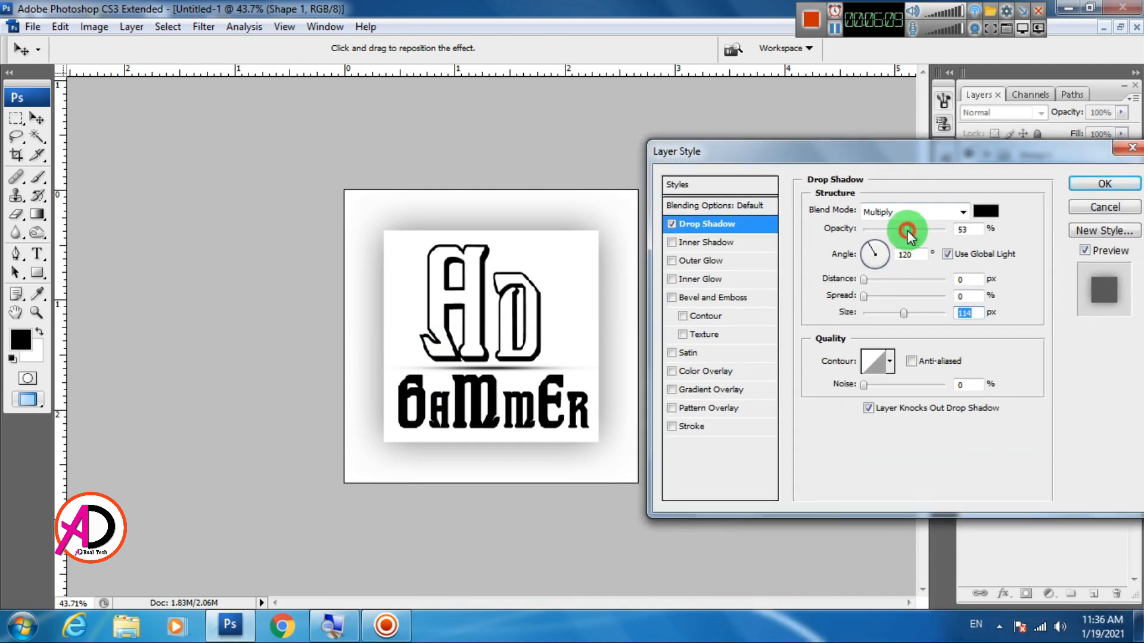
{"action": "left_click_drag", "start_coordinate": [908, 234], "coordinate": [897, 236]}
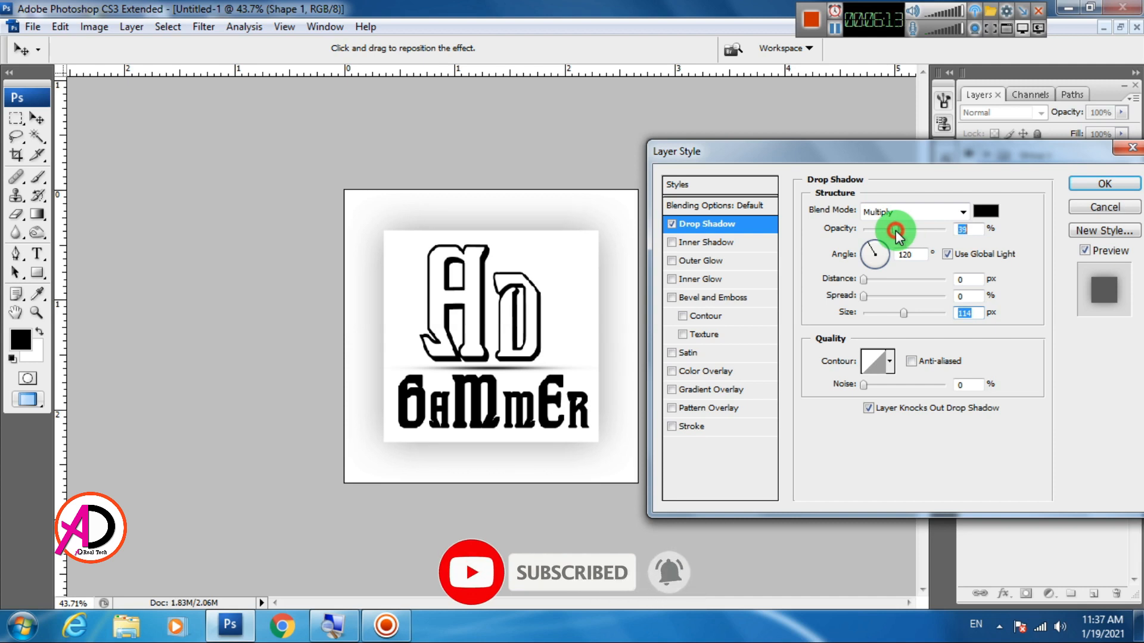
{"action": "left_click_drag", "start_coordinate": [899, 235], "coordinate": [907, 234]}
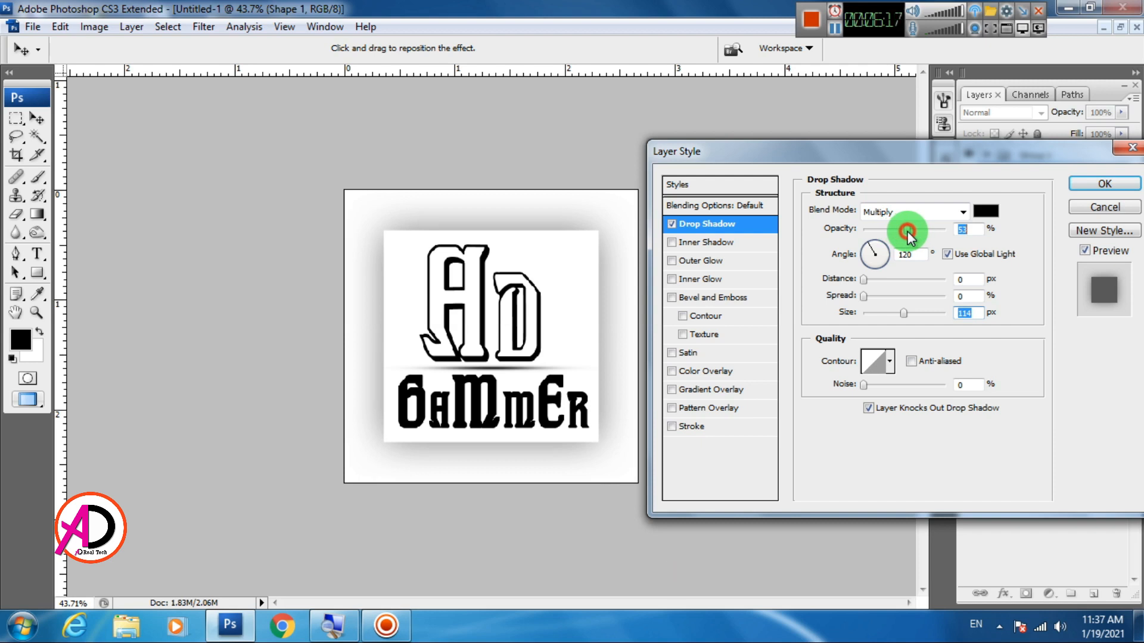
{"action": "left_click_drag", "start_coordinate": [904, 313], "coordinate": [913, 316]}
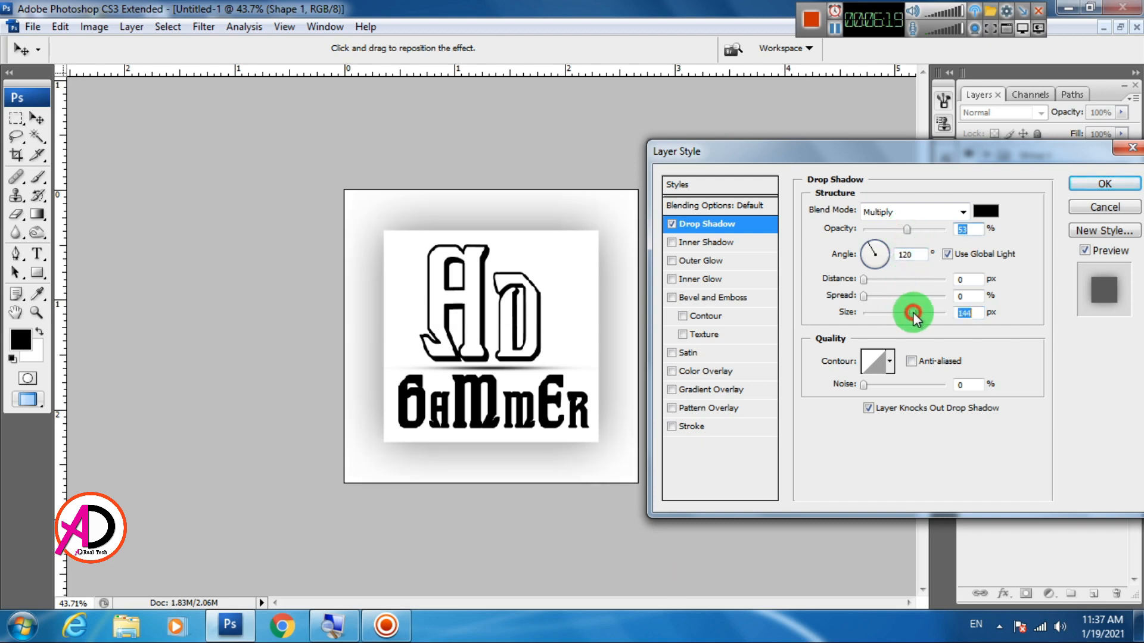
{"action": "left_click", "coordinate": [1075, 184]}
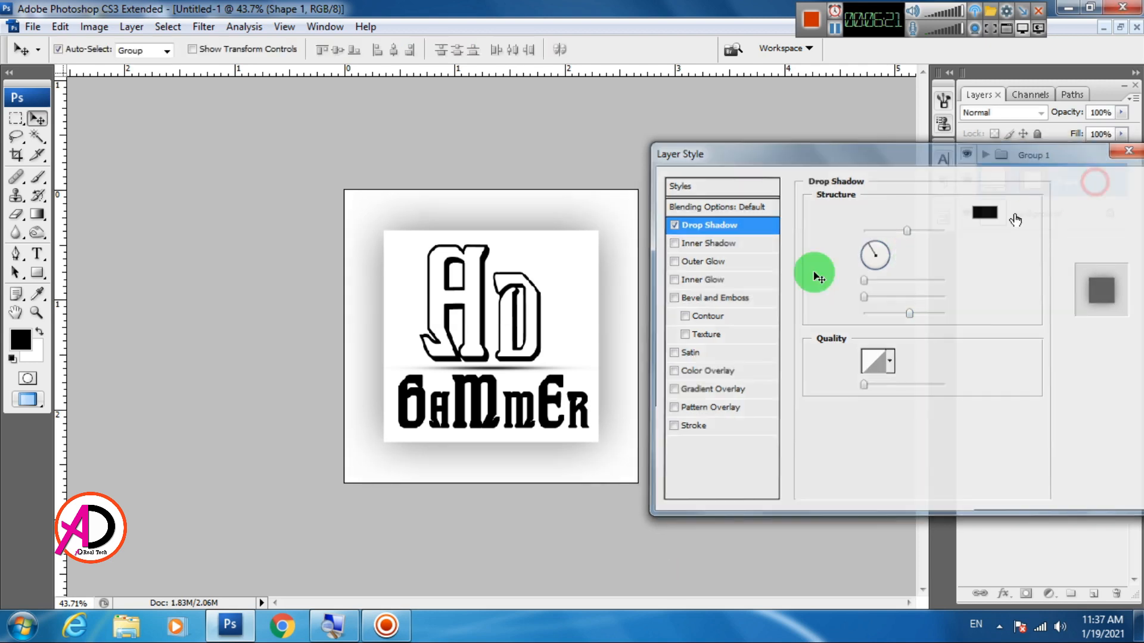
{"action": "scroll", "coordinate": [589, 342], "scroll_direction": "down", "scroll_amount": 5}
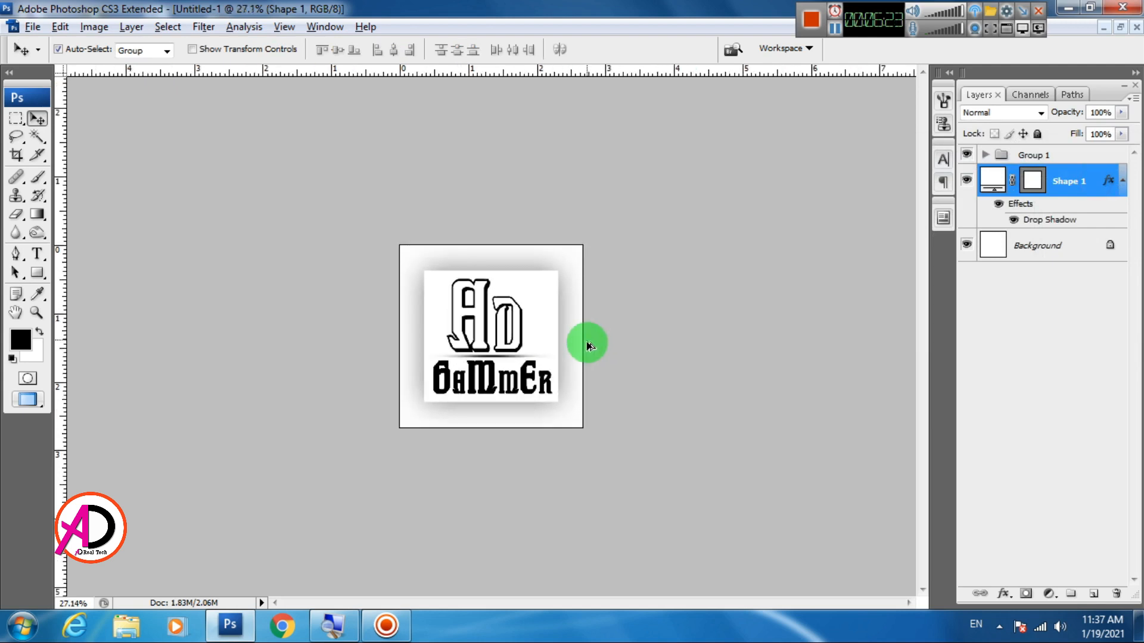
{"action": "scroll", "coordinate": [587, 346], "scroll_direction": "up", "scroll_amount": 6}
{"action": "key", "text": "alt+space"}
{"action": "left_click", "coordinate": [609, 381]}
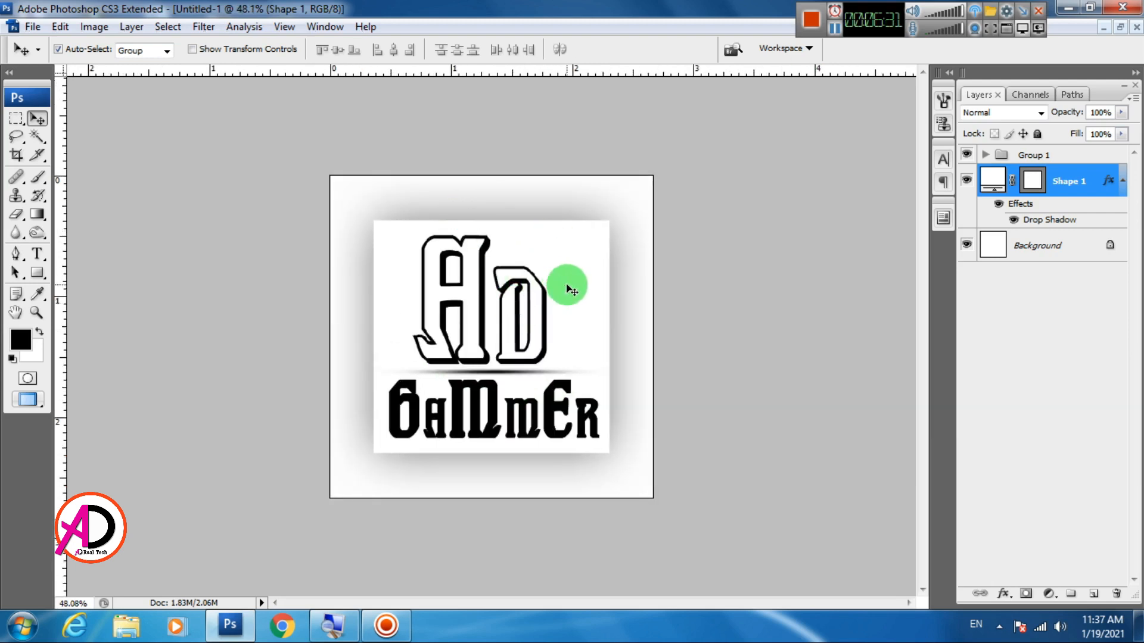
{"action": "scroll", "coordinate": [559, 289], "scroll_direction": "up", "scroll_amount": 1}
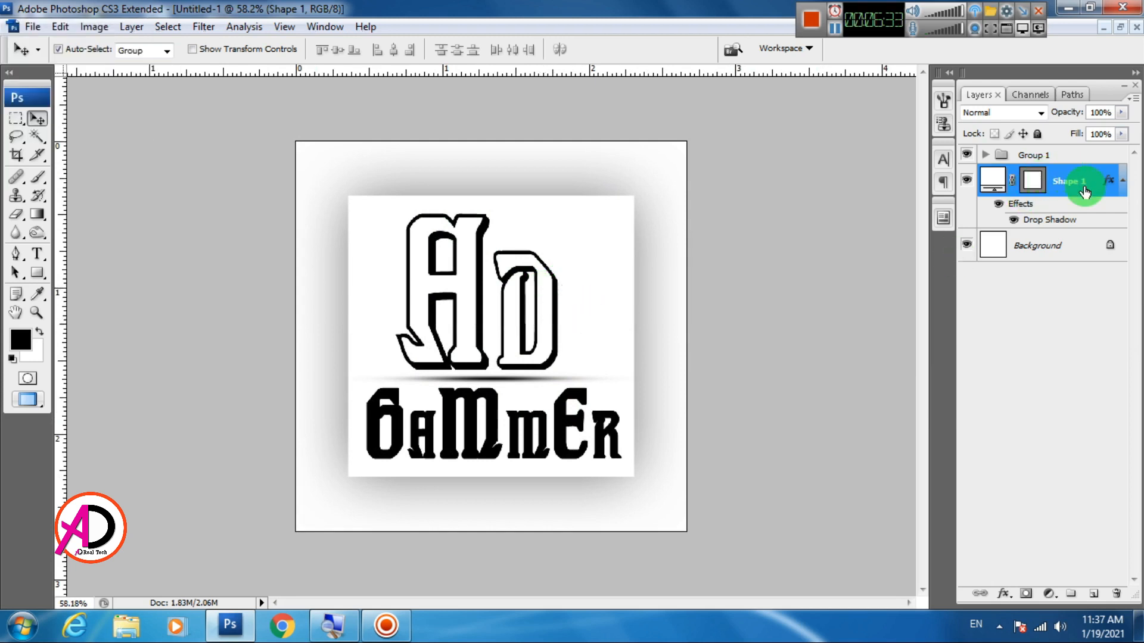
Convert the drop shadow effect of Shape 1 into its own separate layer
{"action": "right_click", "coordinate": [1058, 220]}
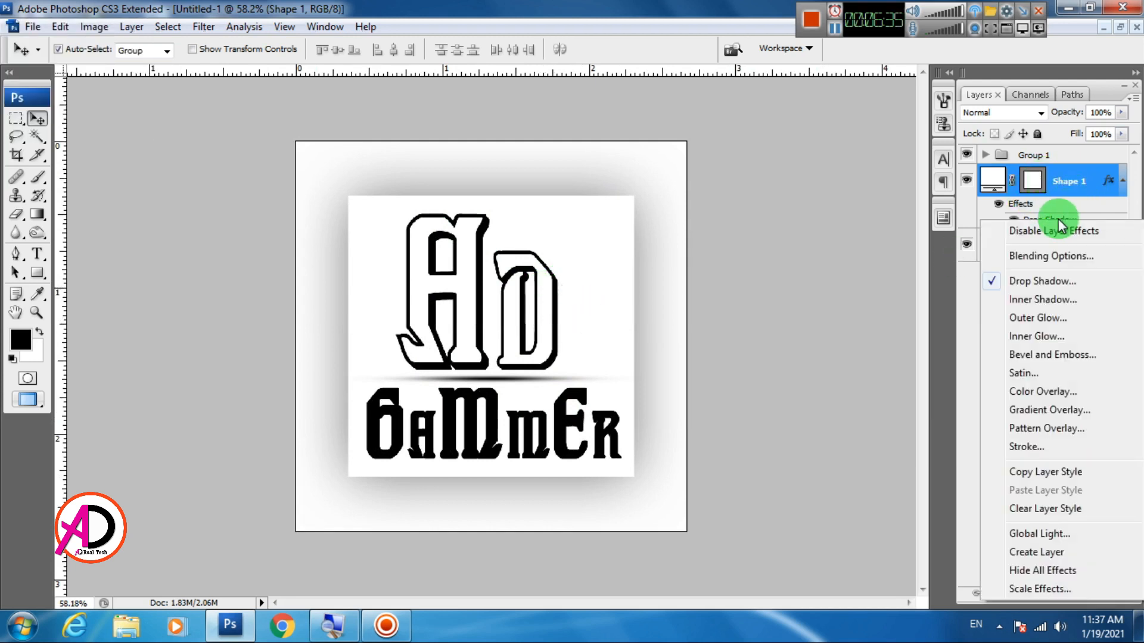
{"action": "left_click", "coordinate": [1070, 192]}
{"action": "right_click", "coordinate": [1070, 196]}
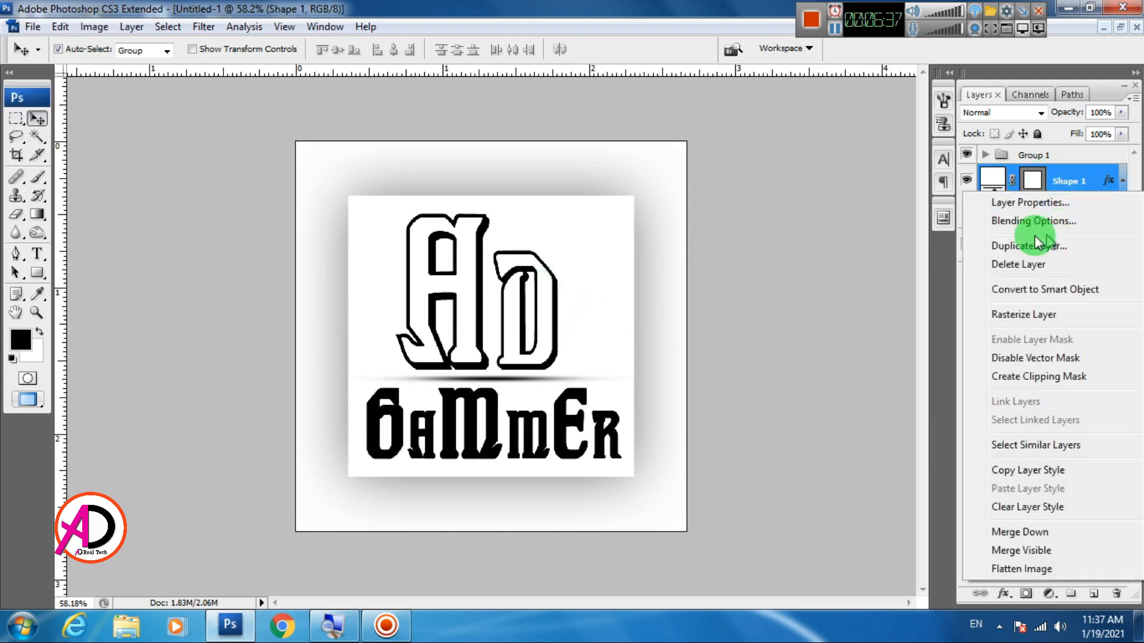
{"action": "left_click", "coordinate": [955, 326]}
{"action": "right_click", "coordinate": [1039, 220]}
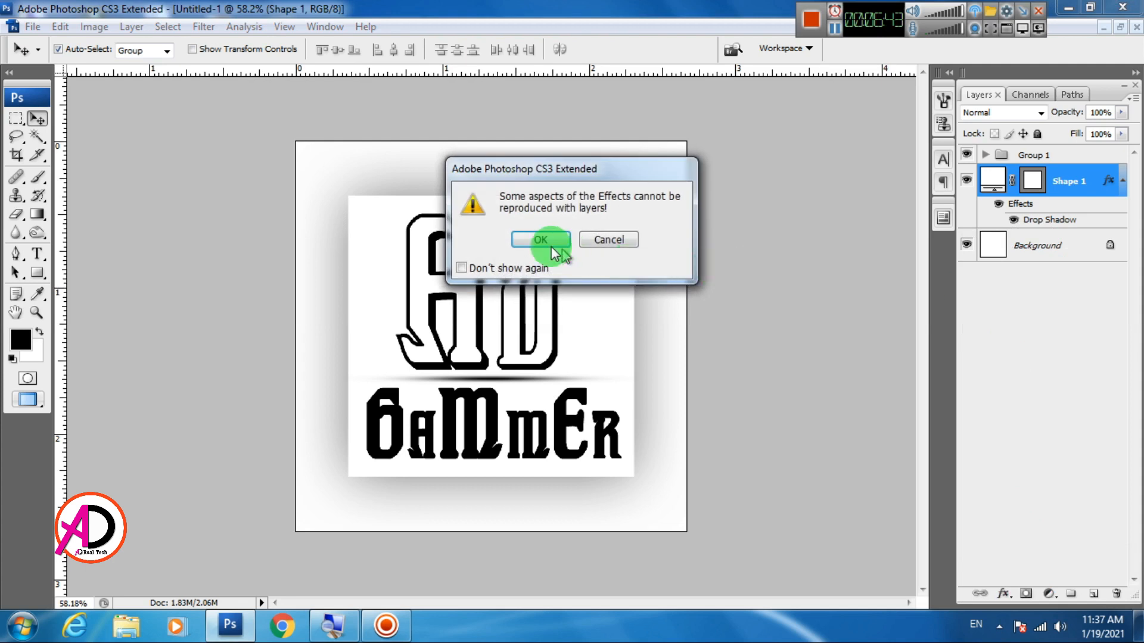
{"action": "left_click", "coordinate": [539, 239]}
{"action": "left_click", "coordinate": [1055, 356]}
Rasterize the white Shape 1 layer
{"action": "left_click", "coordinate": [1079, 182]}
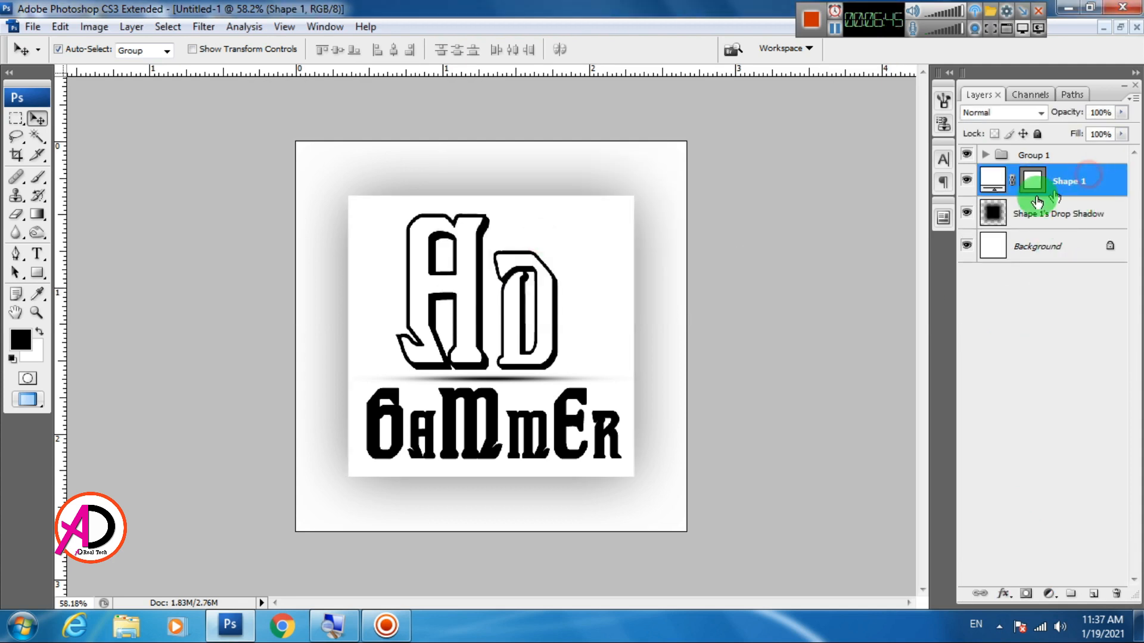
{"action": "scroll", "coordinate": [615, 289], "scroll_direction": "up", "scroll_amount": 1}
{"action": "right_click", "coordinate": [1105, 177]}
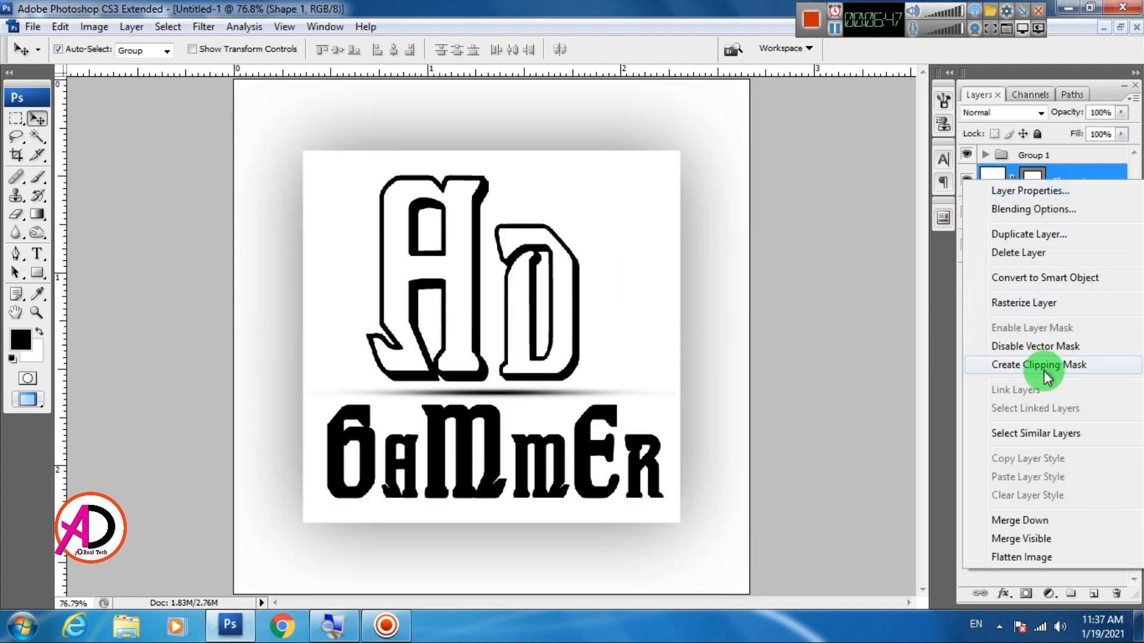
{"action": "left_click", "coordinate": [1034, 304]}
{"action": "scroll", "coordinate": [504, 305], "scroll_direction": "up", "scroll_amount": 1}
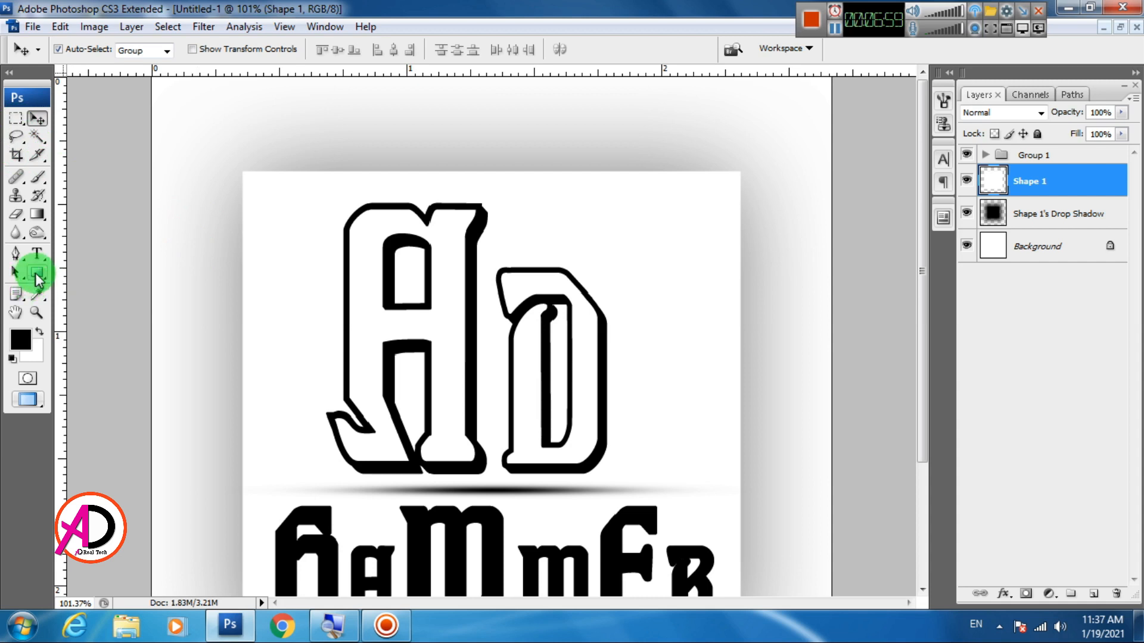
{"action": "left_click", "coordinate": [18, 255]}
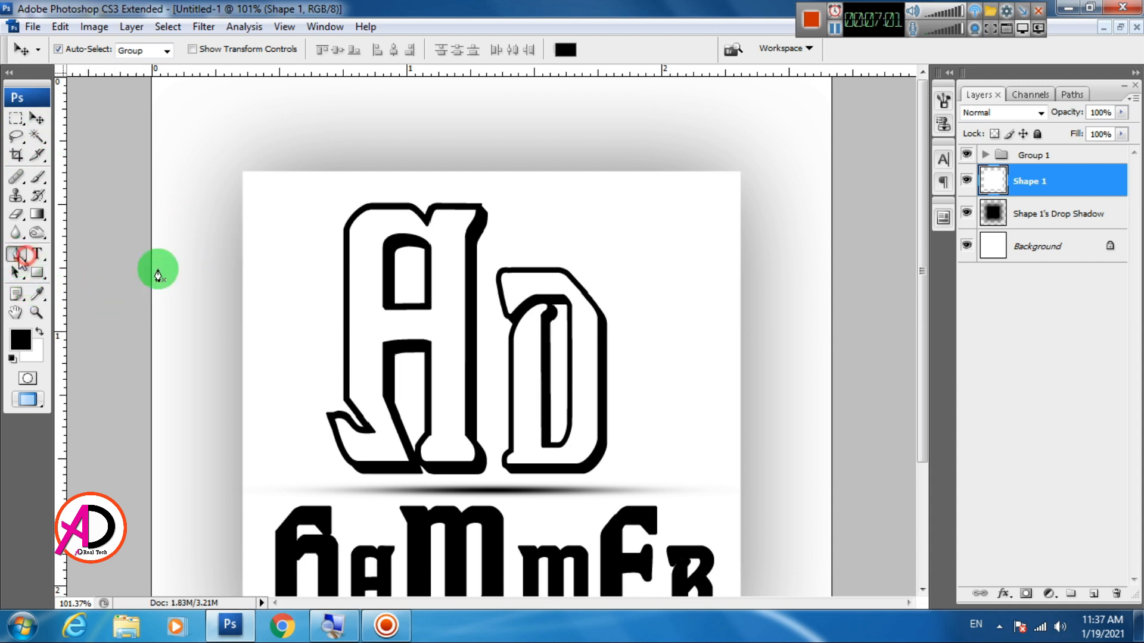
{"action": "left_click", "coordinate": [35, 118]}
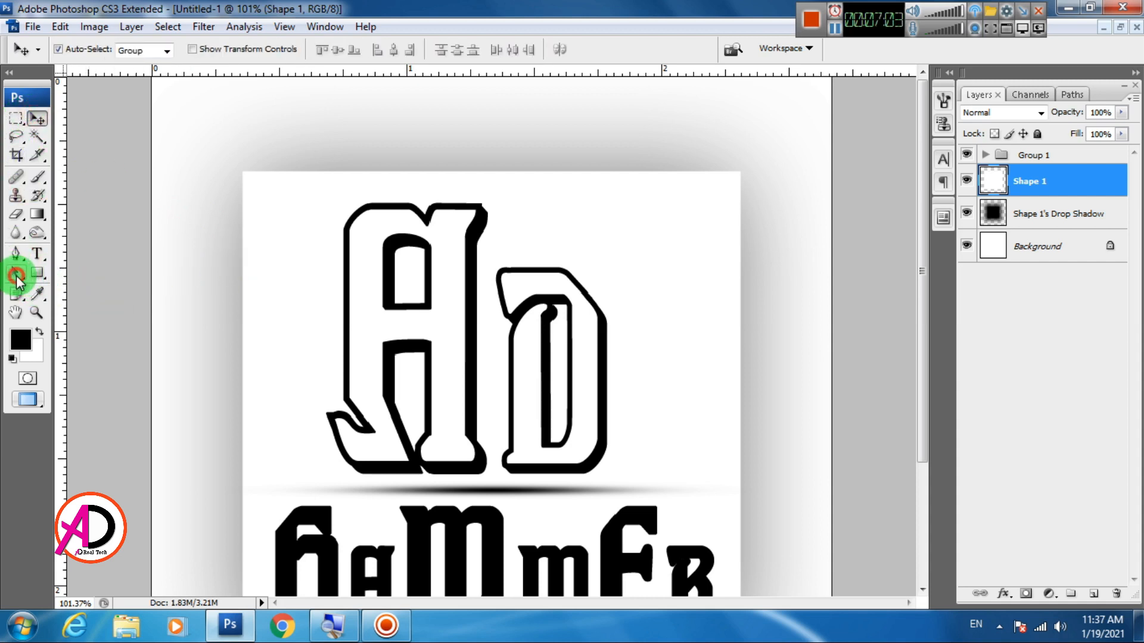
{"action": "left_click", "coordinate": [16, 275]}
{"action": "left_click", "coordinate": [294, 286]}
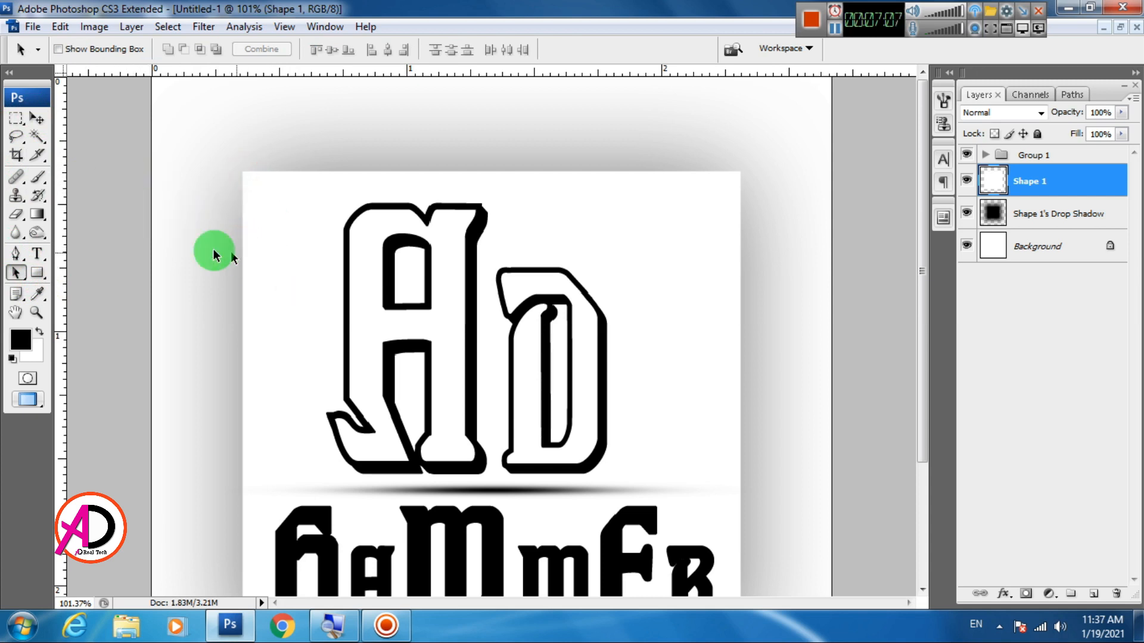
{"action": "left_click", "coordinate": [17, 253]}
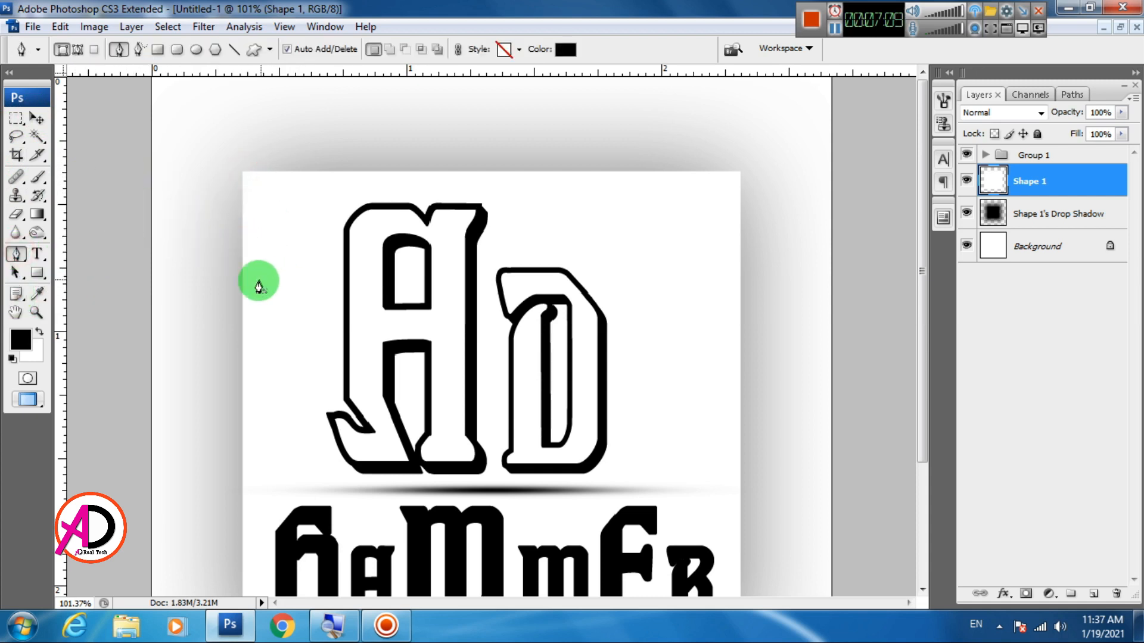
{"action": "left_click", "coordinate": [241, 283]}
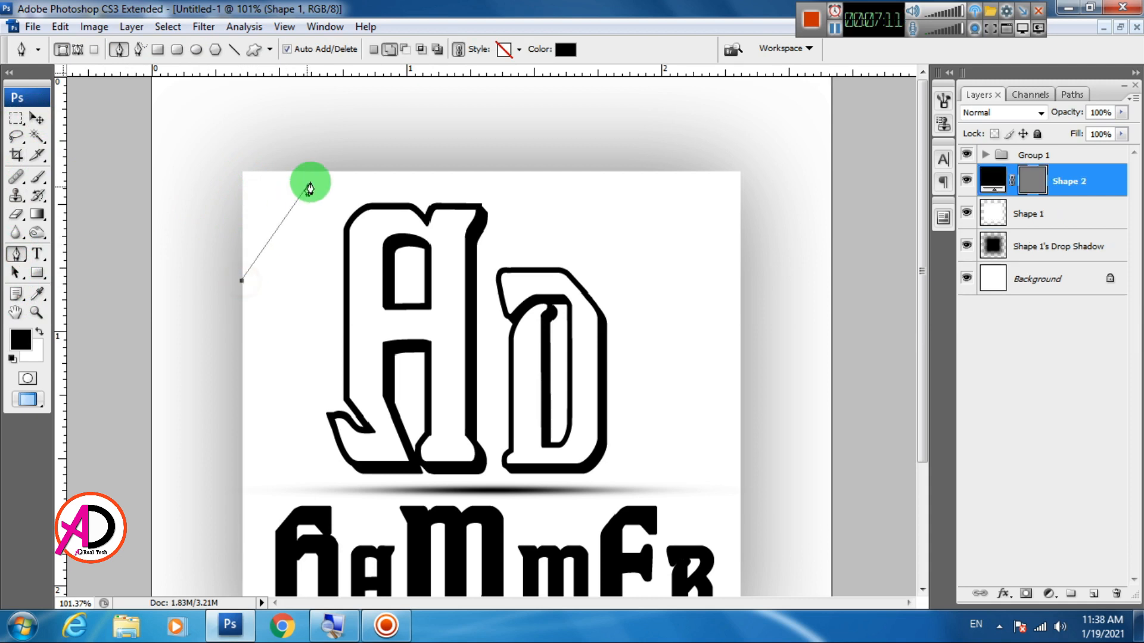
{"action": "left_click_drag", "start_coordinate": [327, 174], "coordinate": [421, 150]}
{"action": "key", "text": "ctrl+alt+z"}
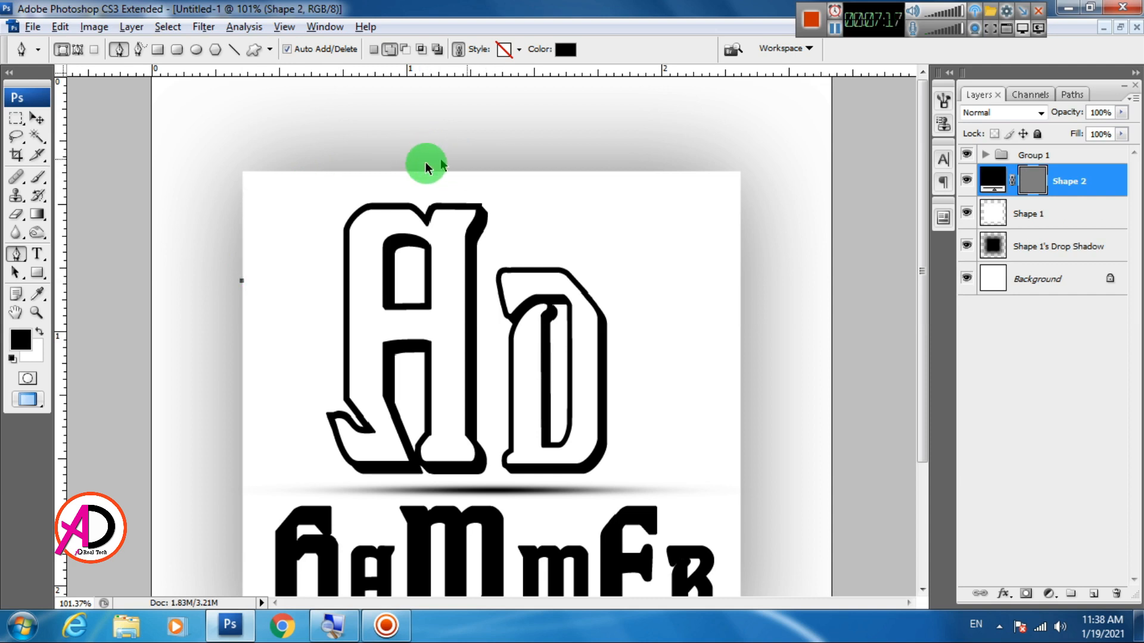
{"action": "key", "text": "ctrl+alt+z"}
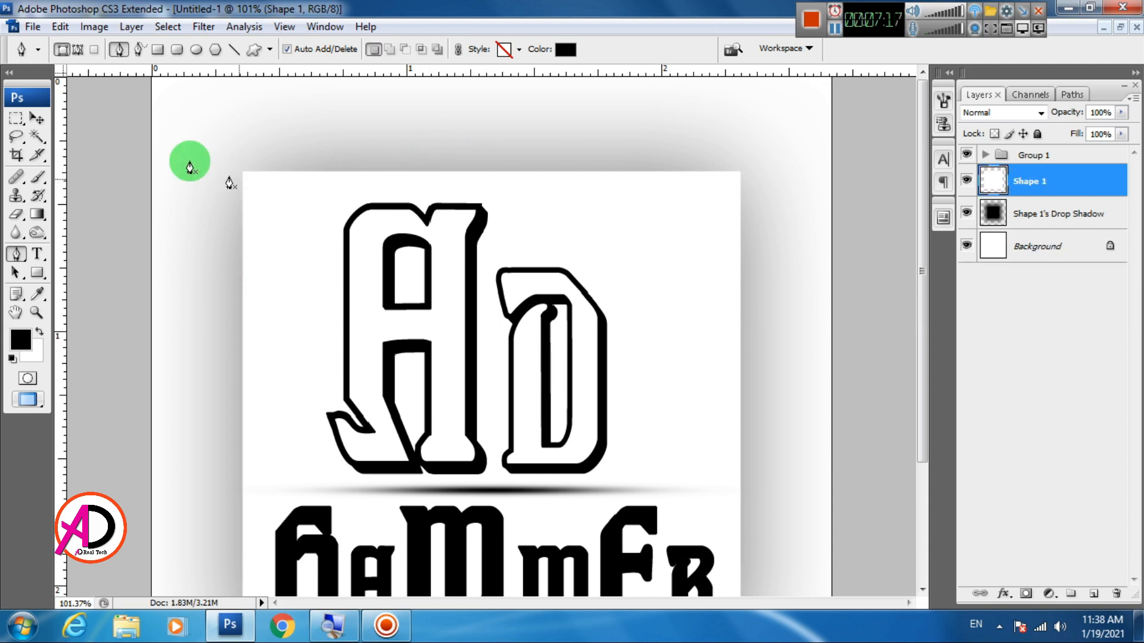
Draw a closed curved work path with the Pen tool in Paths mode, rounding off the white square's upper-left corner
{"action": "left_click", "coordinate": [78, 49]}
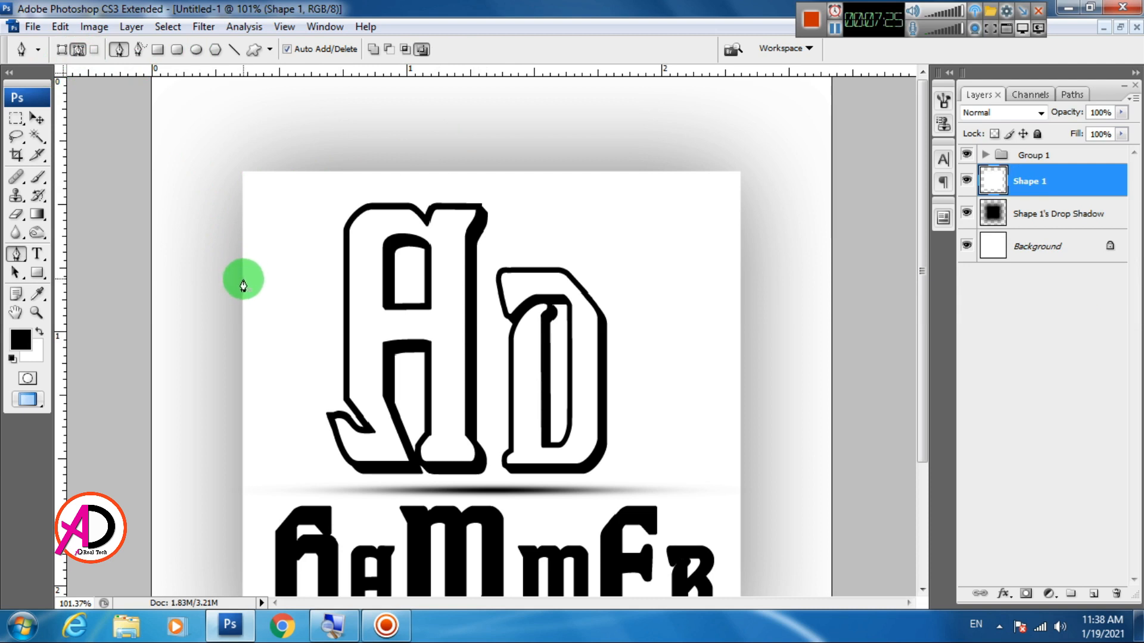
{"action": "left_click", "coordinate": [242, 277]}
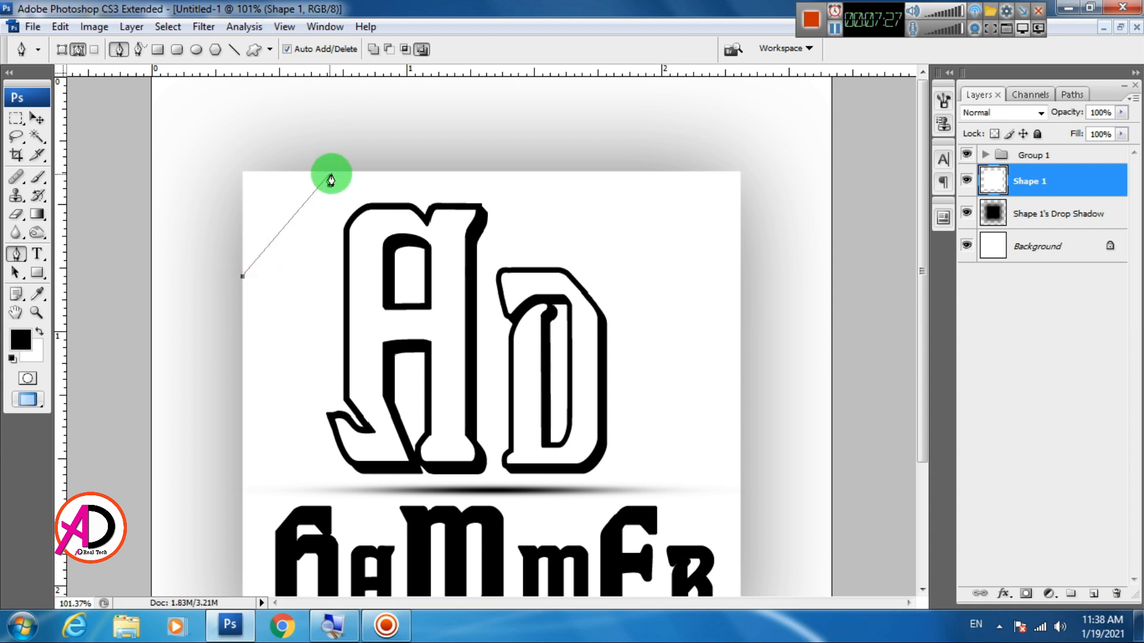
{"action": "left_click_drag", "start_coordinate": [337, 172], "coordinate": [433, 148]}
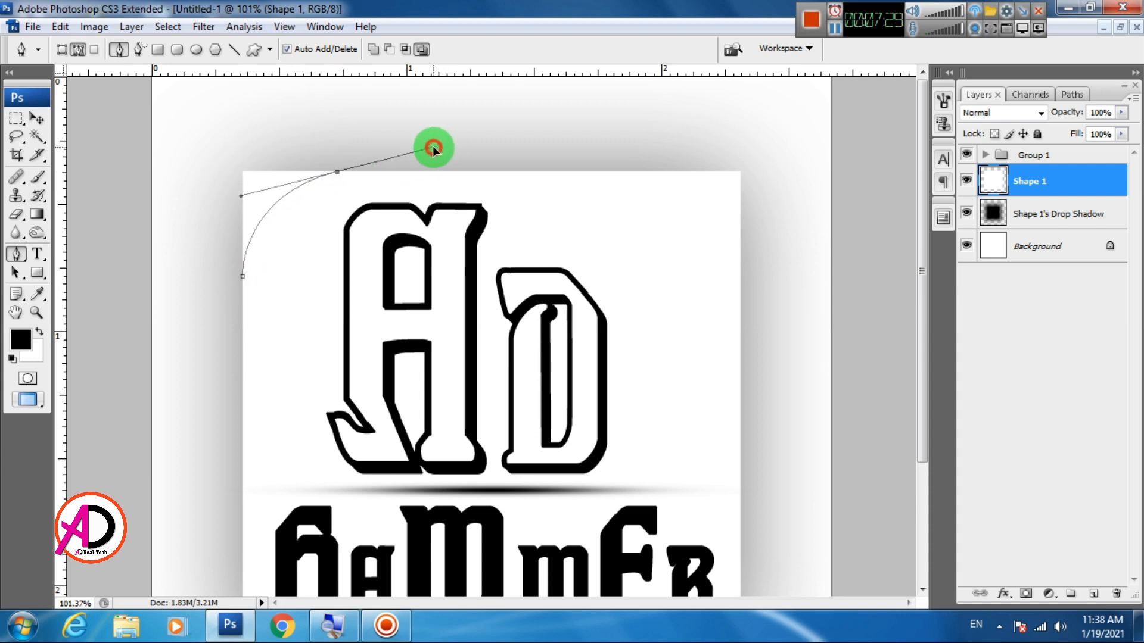
{"action": "scroll", "coordinate": [544, 143], "scroll_direction": "down", "scroll_amount": 3}
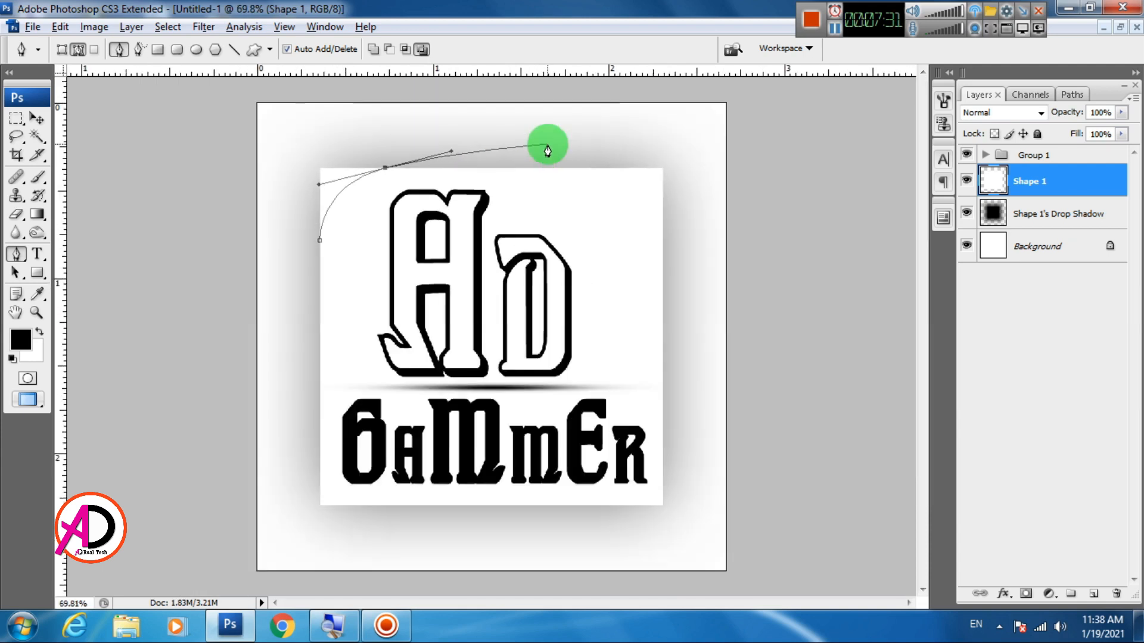
{"action": "left_click_drag", "start_coordinate": [419, 111], "coordinate": [363, 111]}
{"action": "left_click_drag", "start_coordinate": [236, 143], "coordinate": [234, 186]}
{"action": "left_click", "coordinate": [320, 240]}
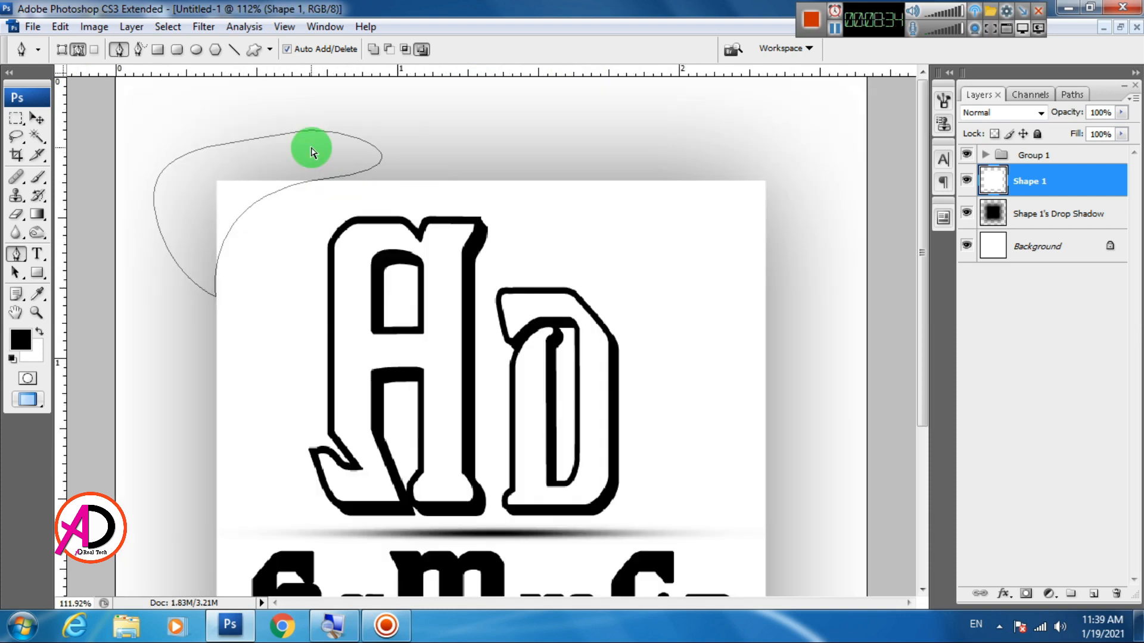
Convert the path to a selection, delete that corner area from Shape 1 and clear the selection
{"action": "right_click", "coordinate": [324, 171]}
{"action": "left_click", "coordinate": [380, 248]}
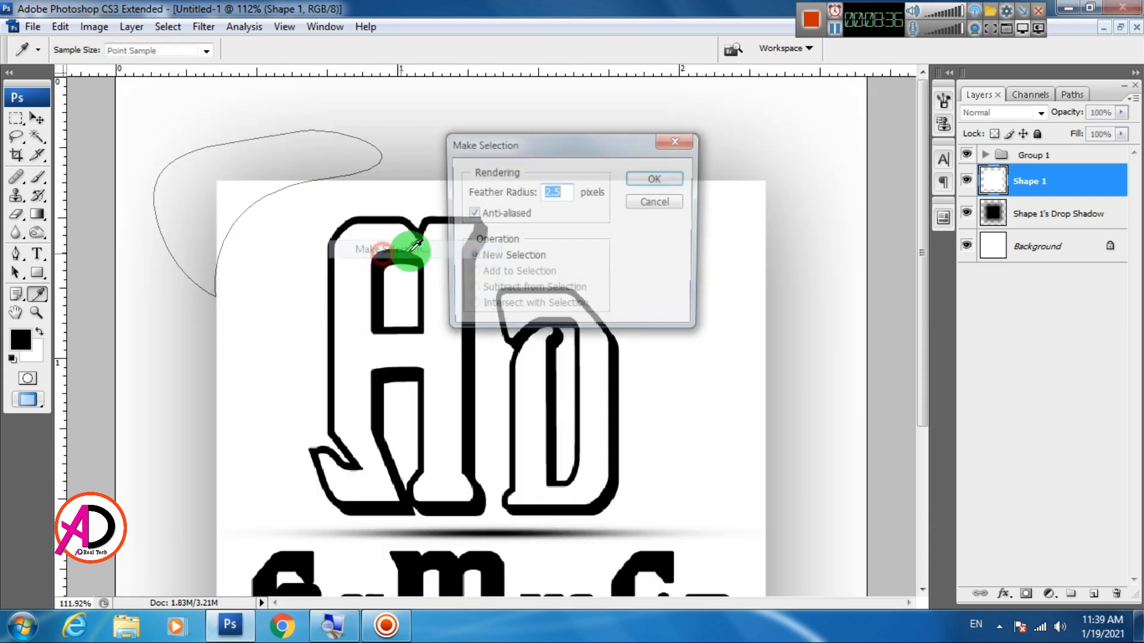
{"action": "key", "text": "Return"}
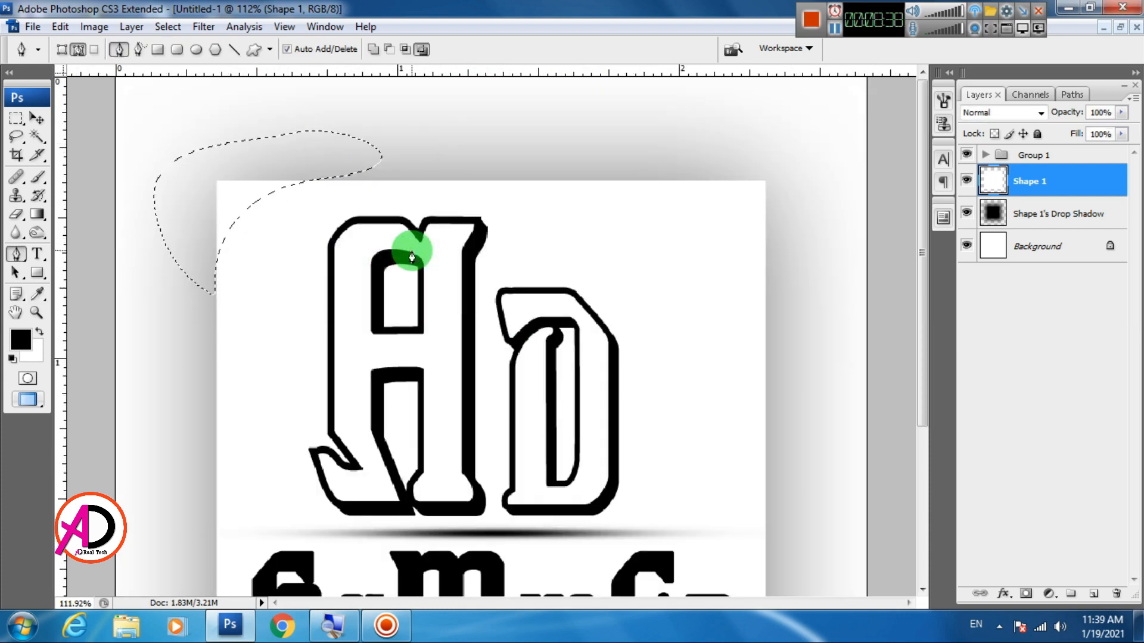
{"action": "key", "text": "Delete"}
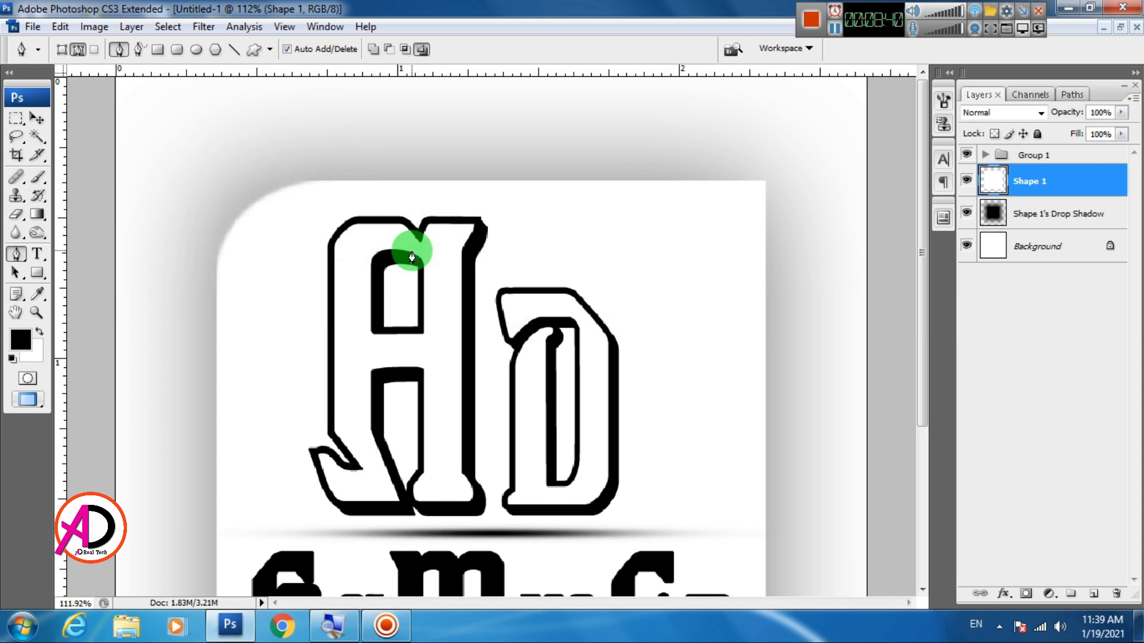
{"action": "key", "text": "ctrl+minus"}
{"action": "key", "text": "ctrl+minus"}
{"action": "key", "text": "ctrl+minus"}
{"action": "left_click", "coordinate": [39, 123]}
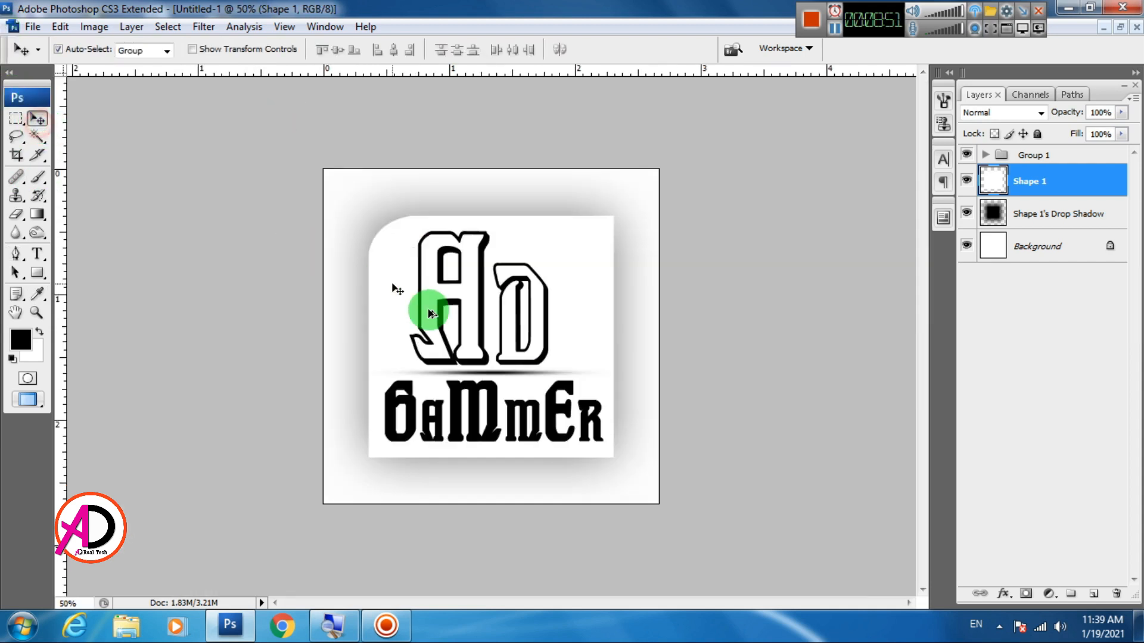
{"action": "scroll", "coordinate": [435, 311], "scroll_direction": "up", "scroll_amount": 3}
{"action": "scroll", "coordinate": [435, 313], "scroll_direction": "down", "scroll_amount": 2}
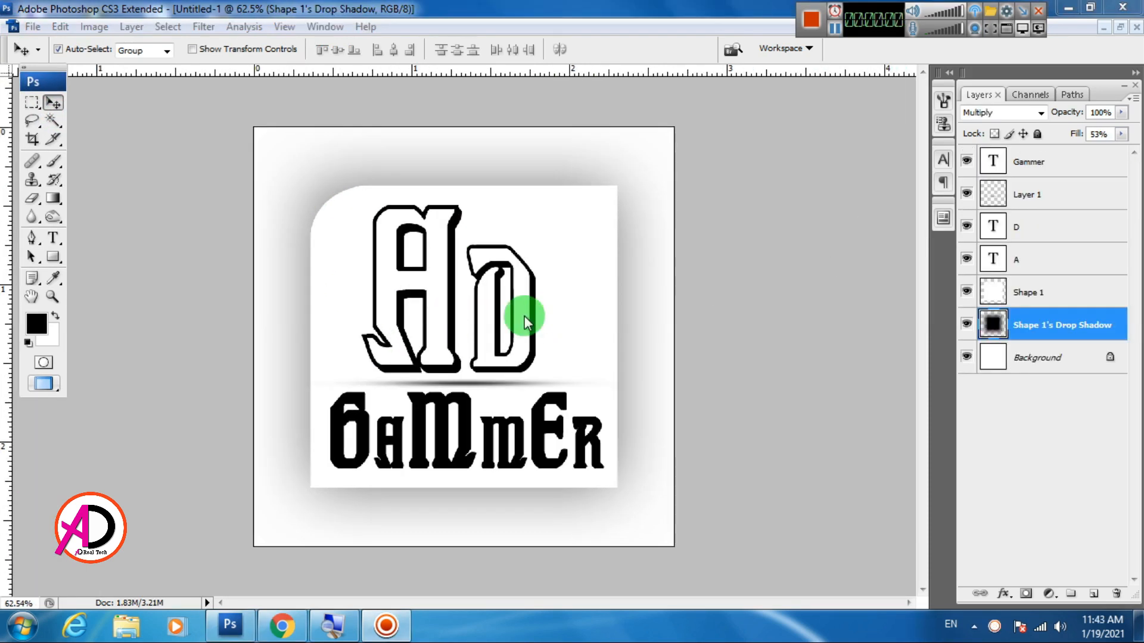
Remove the second m from the Gammer text so that it reads Gamer
{"action": "scroll", "coordinate": [572, 322], "scroll_direction": "up", "scroll_amount": 2}
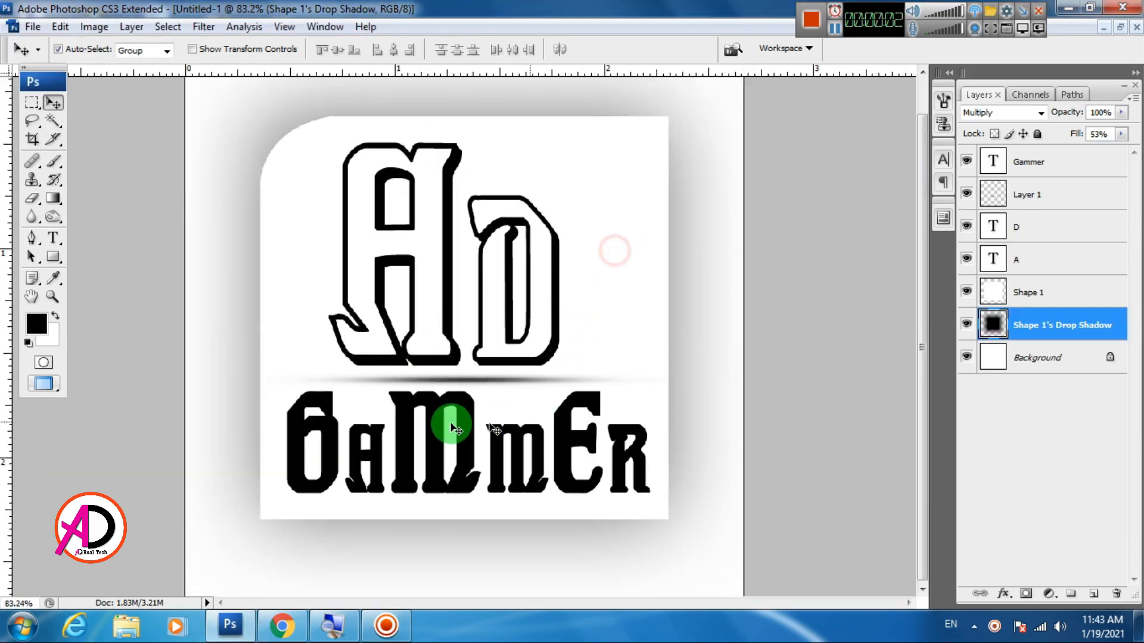
{"action": "left_click", "coordinate": [53, 238]}
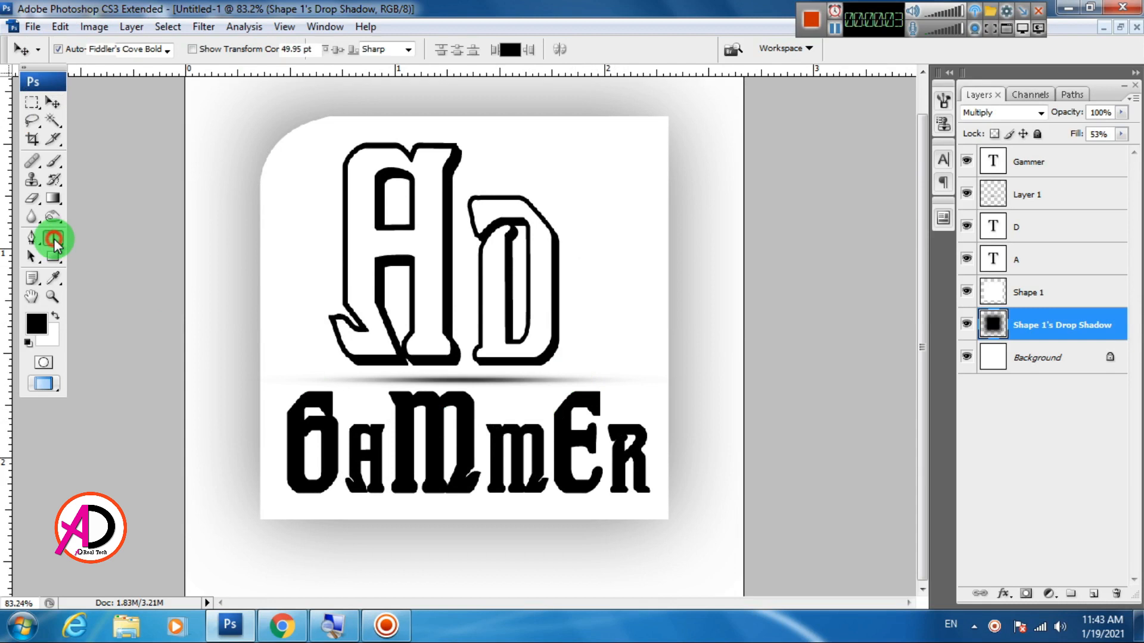
{"action": "left_click", "coordinate": [545, 446]}
{"action": "key", "text": "BackSpace"}
{"action": "key", "text": "BackSpace"}
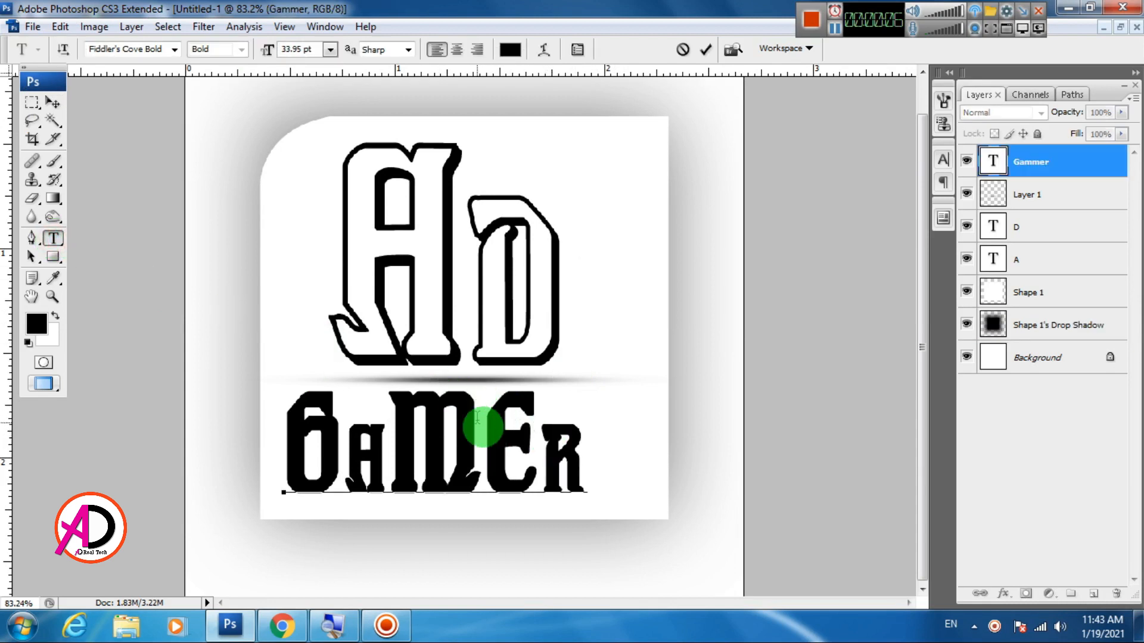
Set the font size of the letter e in the Gamer text to 33.95 pt
{"action": "left_click_drag", "start_coordinate": [494, 425], "coordinate": [518, 411]}
{"action": "left_click", "coordinate": [292, 49]}
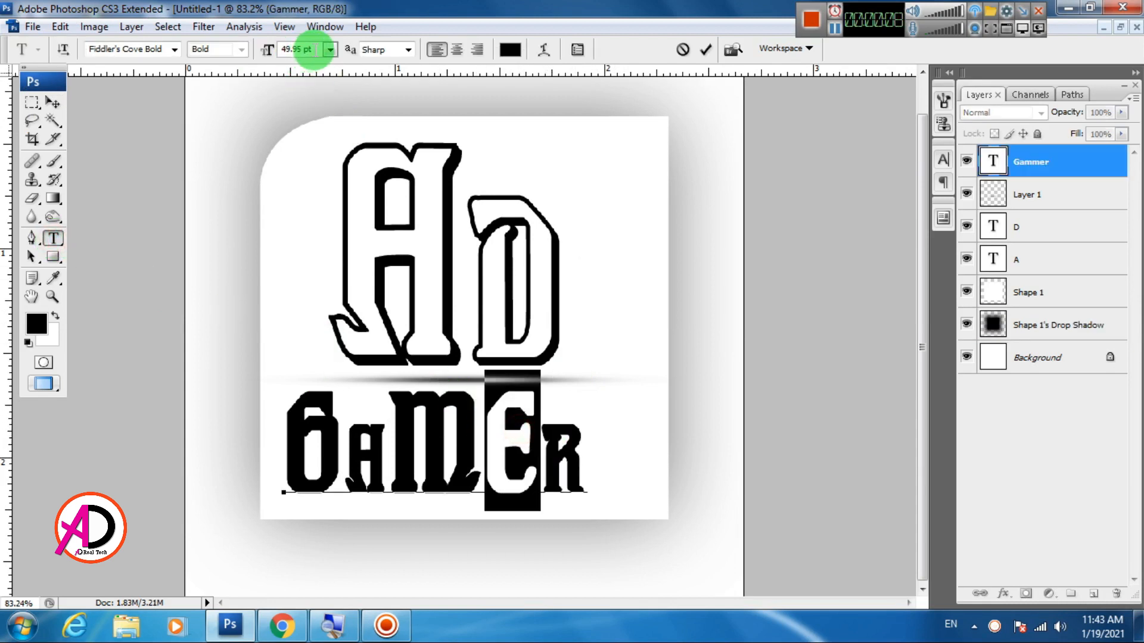
{"action": "left_click", "coordinate": [266, 50]}
{"action": "type", "text": "33.95"}
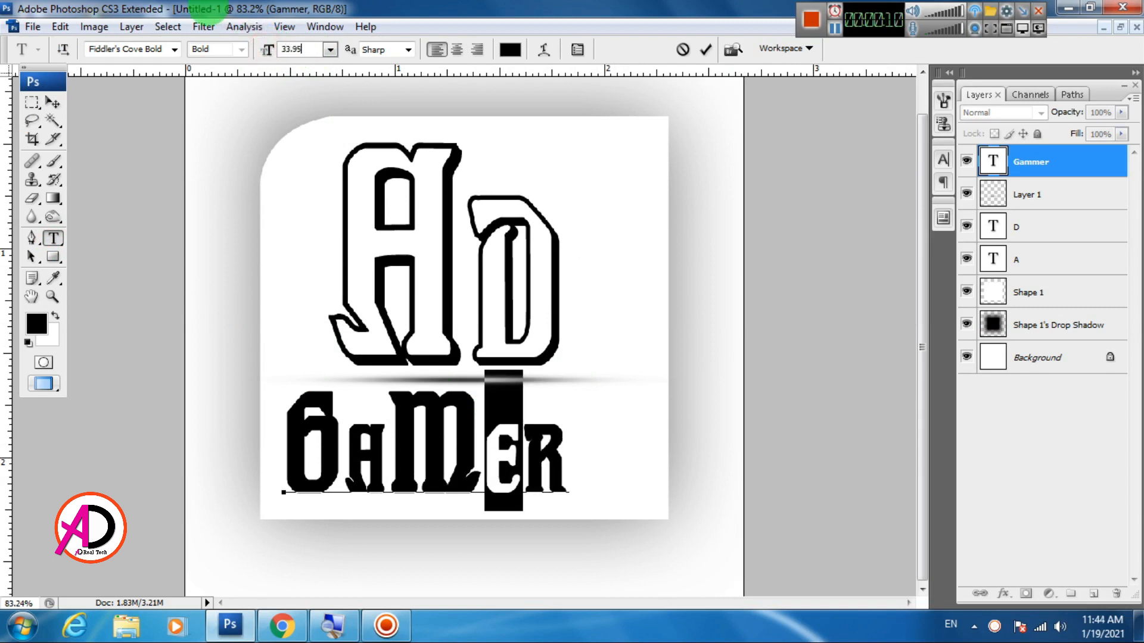
Set the font size of the final letter r in the Gamer text to 49.9 pt and commit the text
{"action": "left_click", "coordinate": [524, 471]}
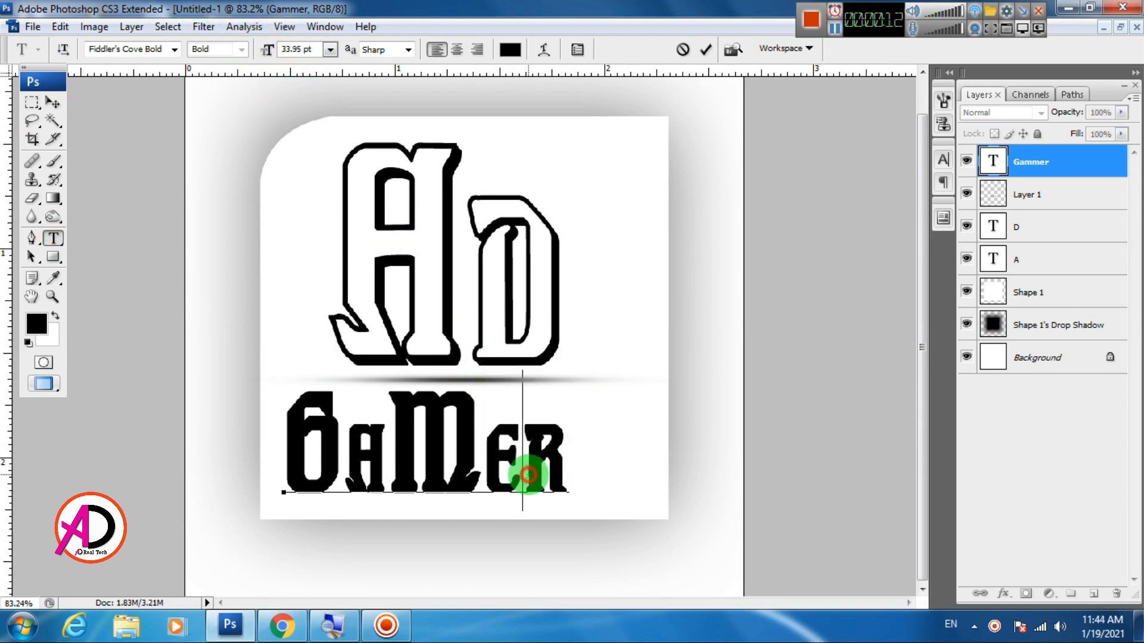
{"action": "double_click", "coordinate": [524, 471]}
{"action": "left_click", "coordinate": [524, 462]}
{"action": "double_click", "coordinate": [525, 462]}
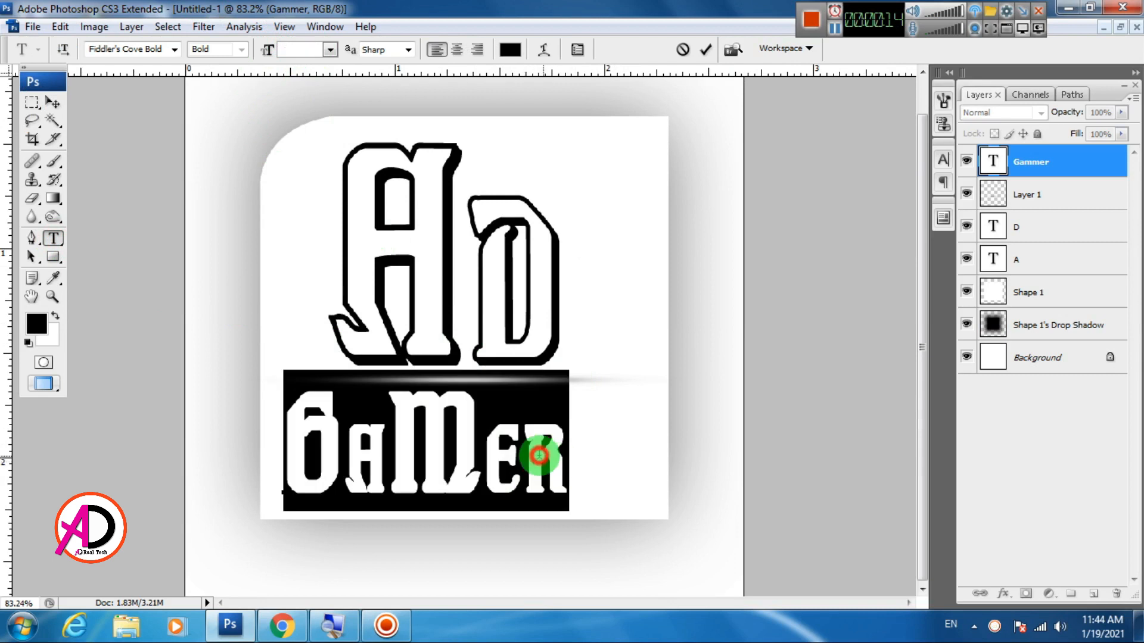
{"action": "left_click_drag", "start_coordinate": [533, 458], "coordinate": [558, 454]}
{"action": "left_click", "coordinate": [304, 50]}
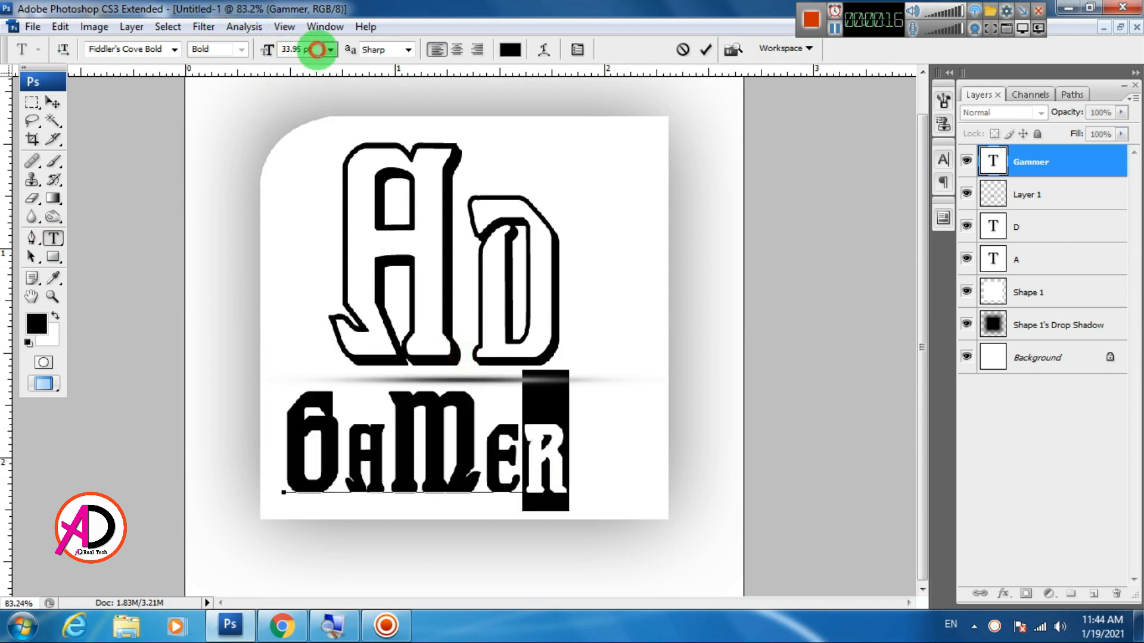
{"action": "type", "text": "49"}
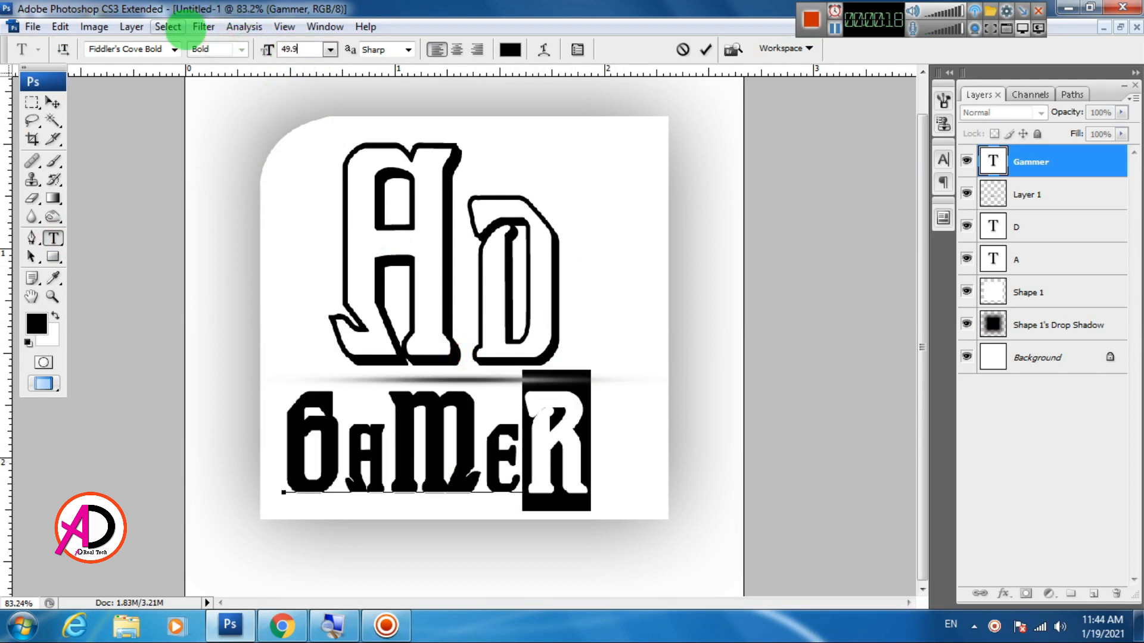
{"action": "left_click", "coordinate": [53, 103]}
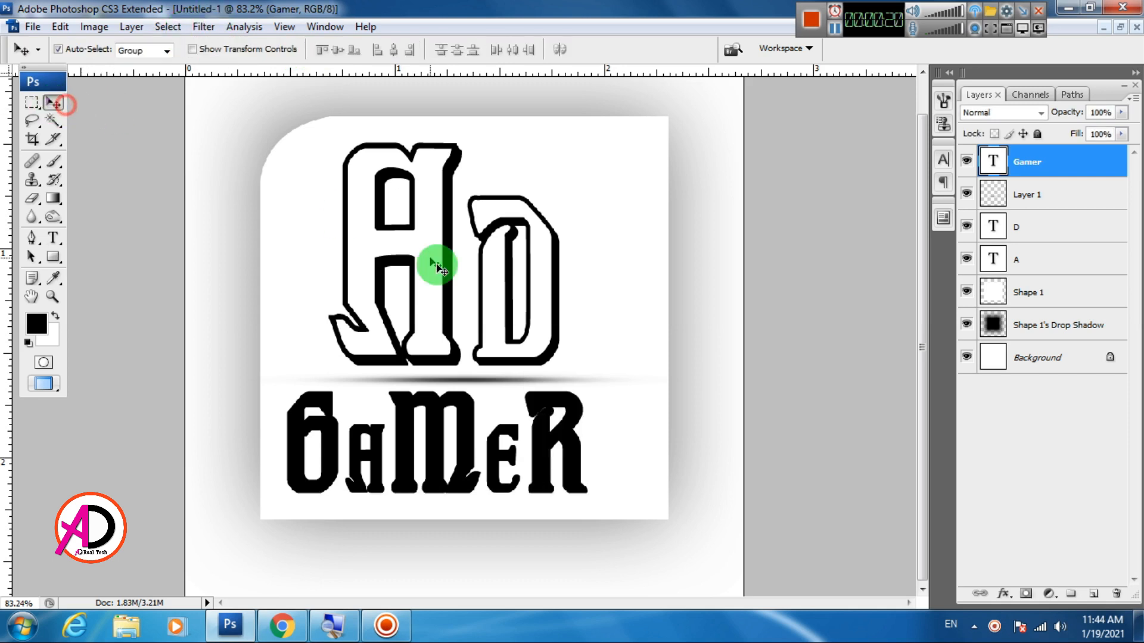
Move the Gamer text right to center it beneath the divider line and nudge it slightly down
{"action": "key", "text": "ctrl+0"}
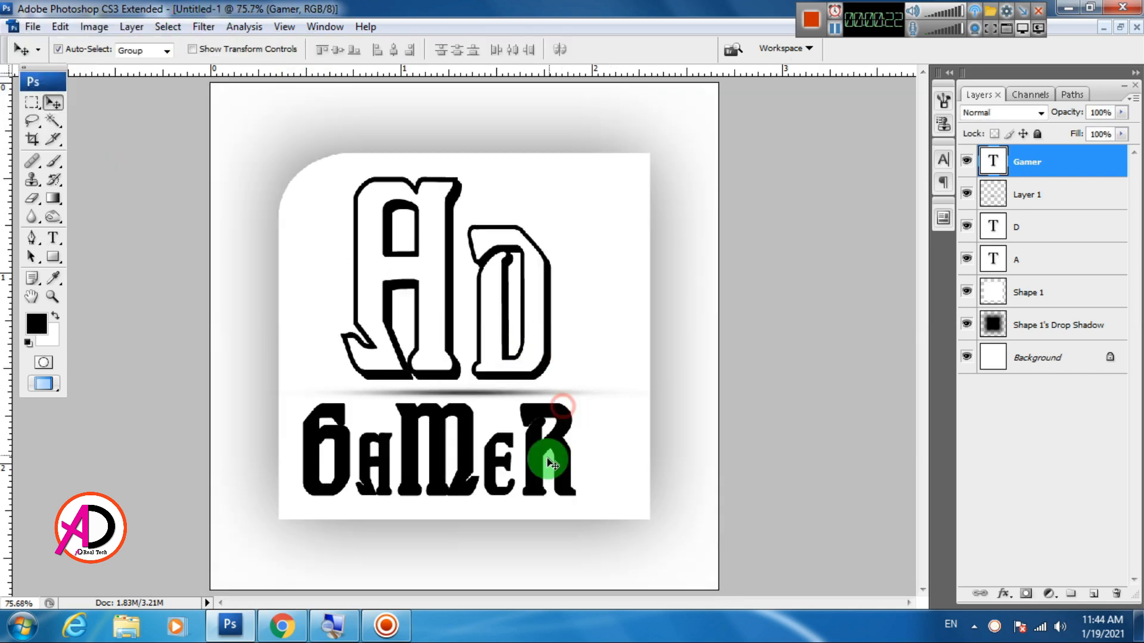
{"action": "left_click_drag", "start_coordinate": [540, 462], "coordinate": [552, 461]}
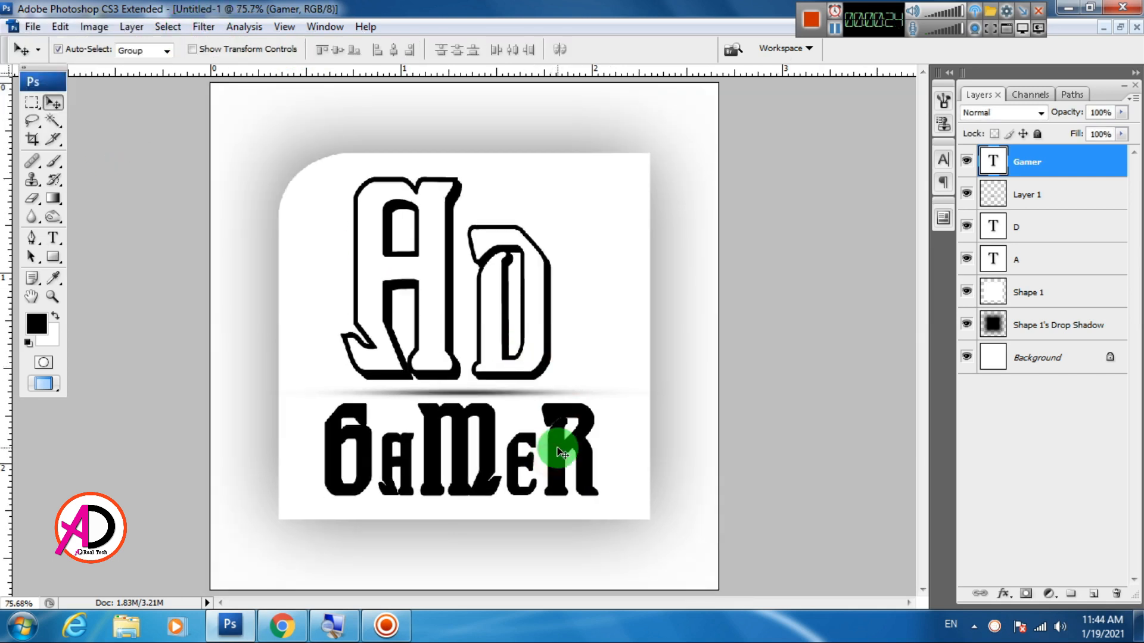
{"action": "key", "text": "Down"}
{"action": "key", "text": "Down"}
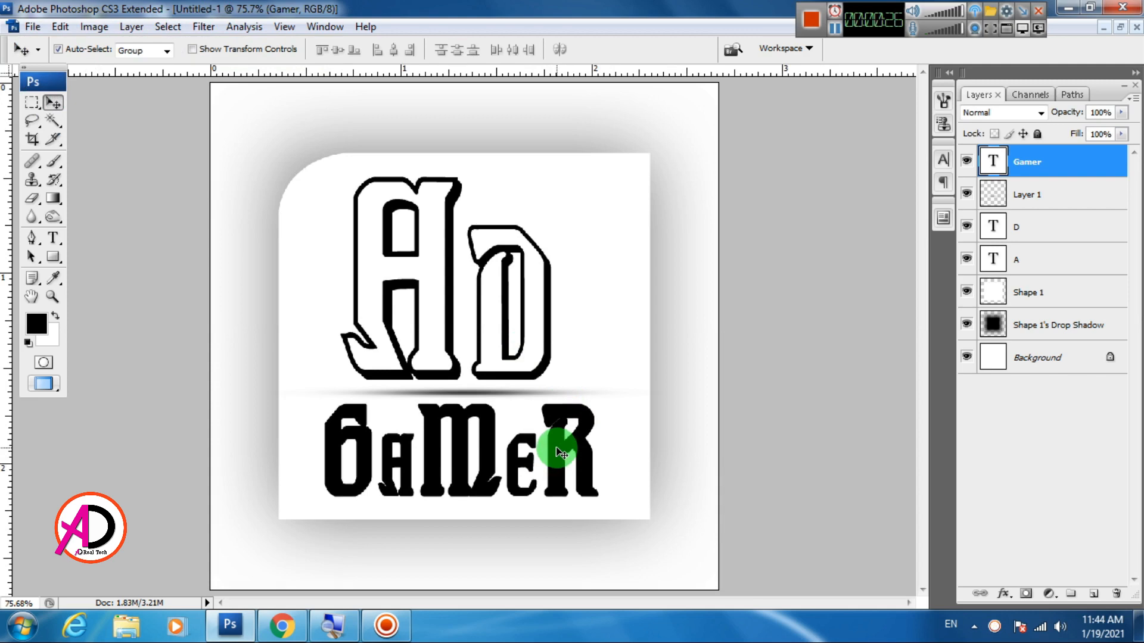
{"action": "scroll", "coordinate": [401, 337], "scroll_direction": "down", "scroll_amount": 5}
{"action": "scroll", "coordinate": [401, 338], "scroll_direction": "up", "scroll_amount": 4}
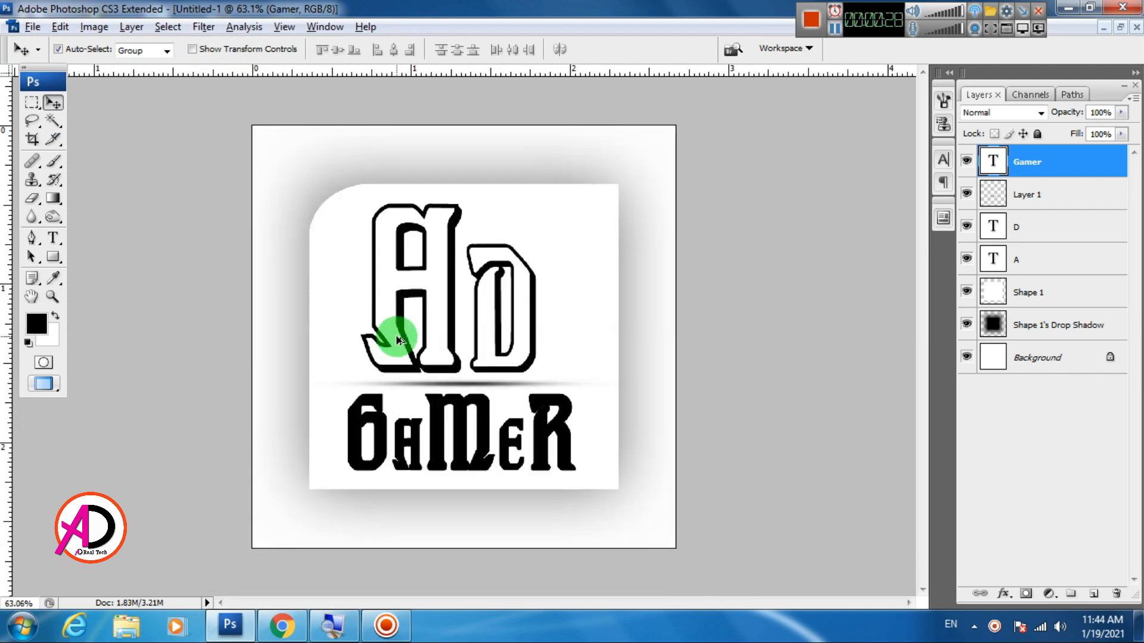
{"action": "scroll", "coordinate": [401, 335], "scroll_direction": "down", "scroll_amount": 3}
{"action": "scroll", "coordinate": [402, 331], "scroll_direction": "up", "scroll_amount": 1}
{"action": "scroll", "coordinate": [562, 337], "scroll_direction": "down", "scroll_amount": 2}
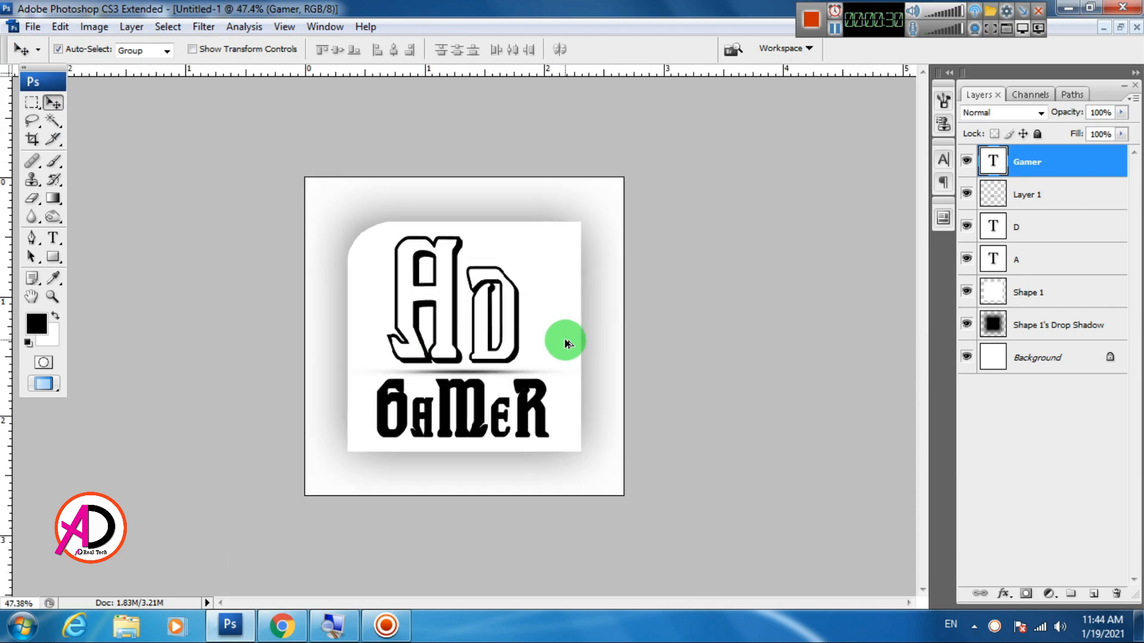
{"action": "scroll", "coordinate": [562, 337], "scroll_direction": "up", "scroll_amount": 3}
{"action": "scroll", "coordinate": [563, 339], "scroll_direction": "down", "scroll_amount": 2}
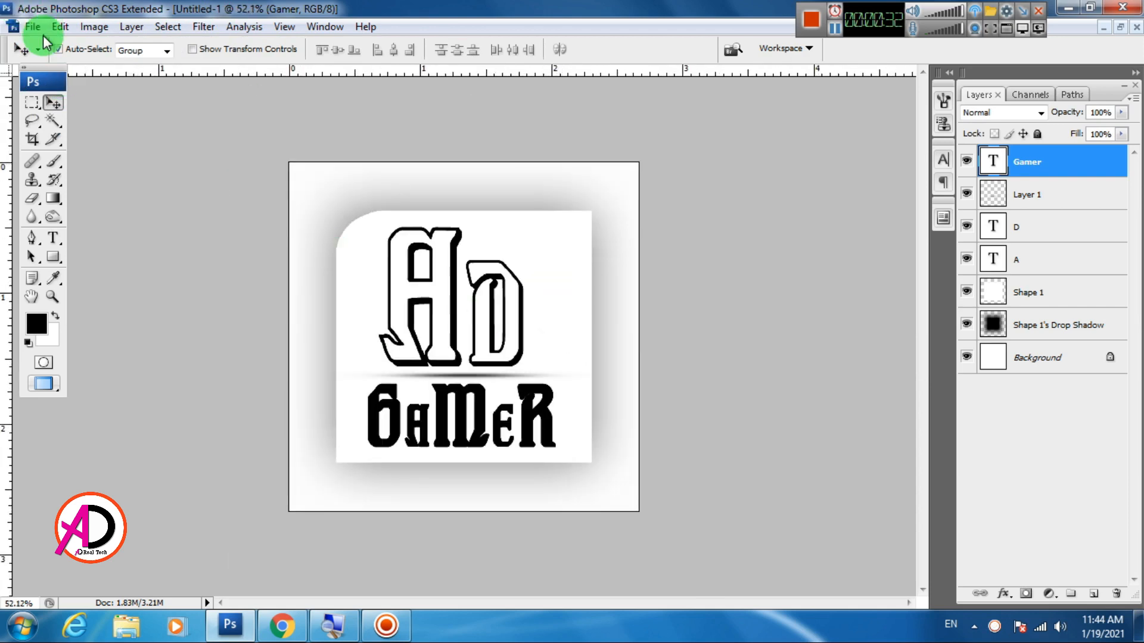
Save the design to the Desktop as a JPEG named Gamer logo at quality 12
{"action": "left_click", "coordinate": [34, 28]}
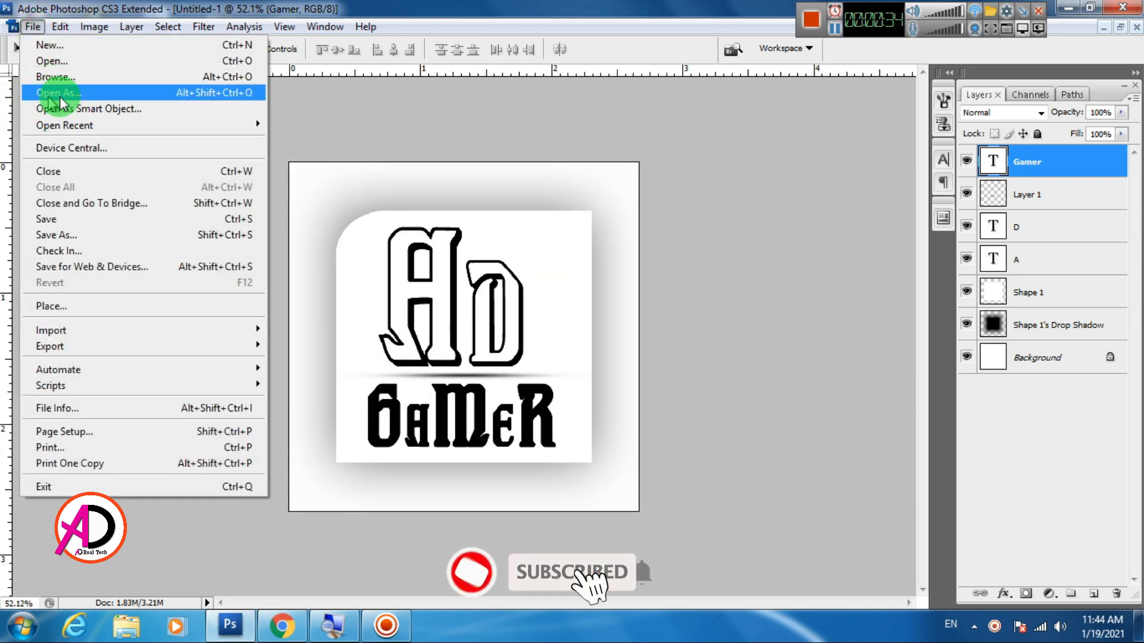
{"action": "left_click", "coordinate": [90, 235]}
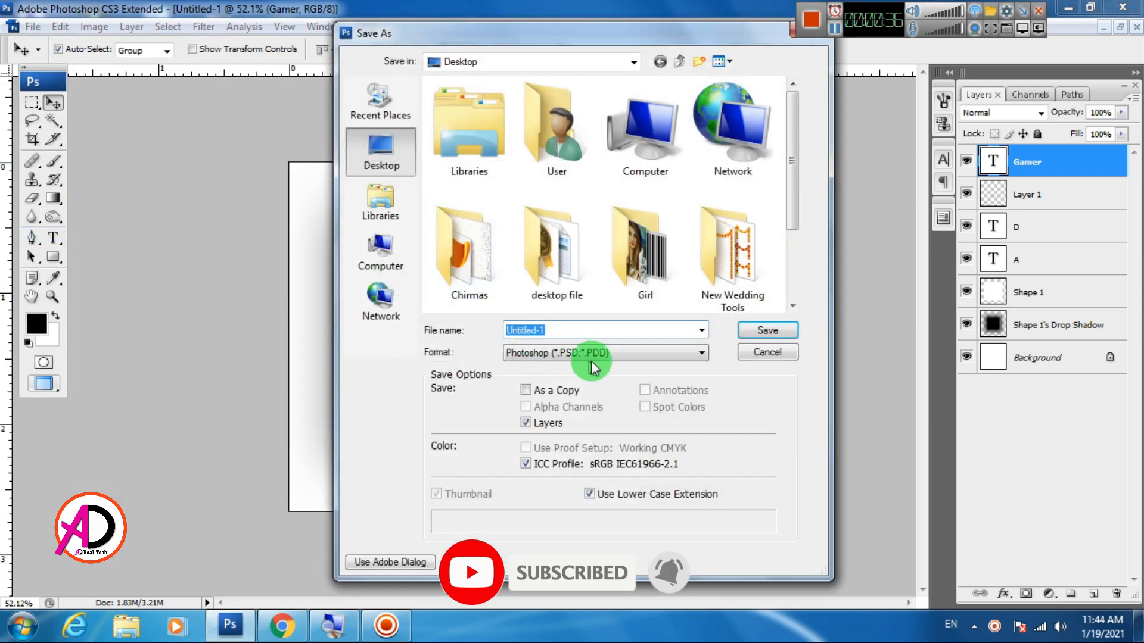
{"action": "type", "text": "Gamer l"}
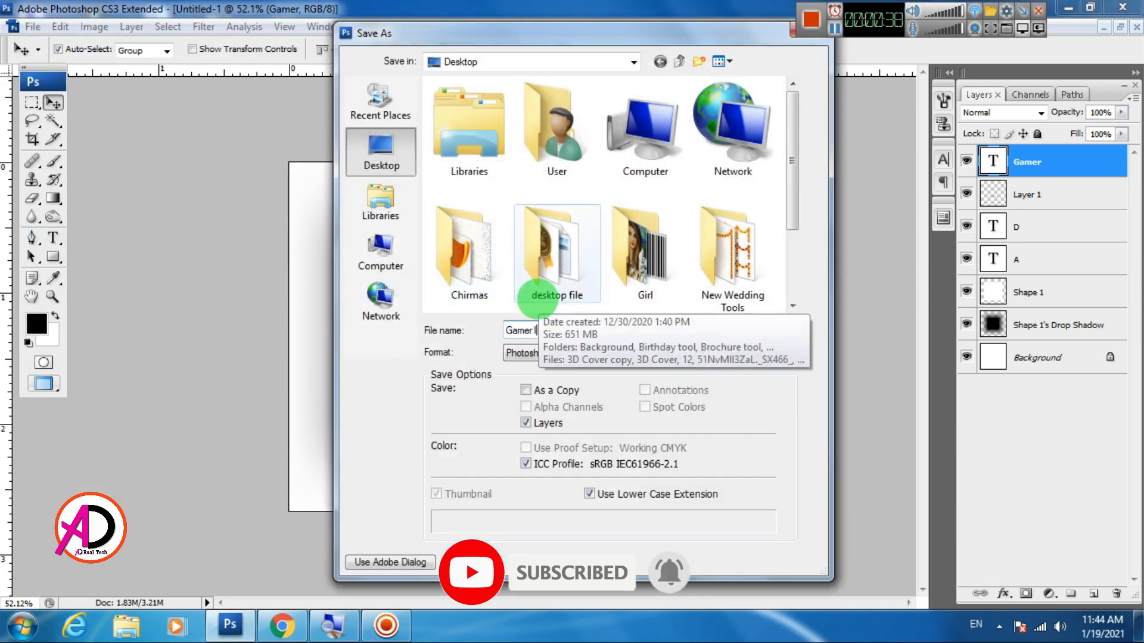
{"action": "type", "text": "ogo"}
{"action": "left_click", "coordinate": [516, 353]}
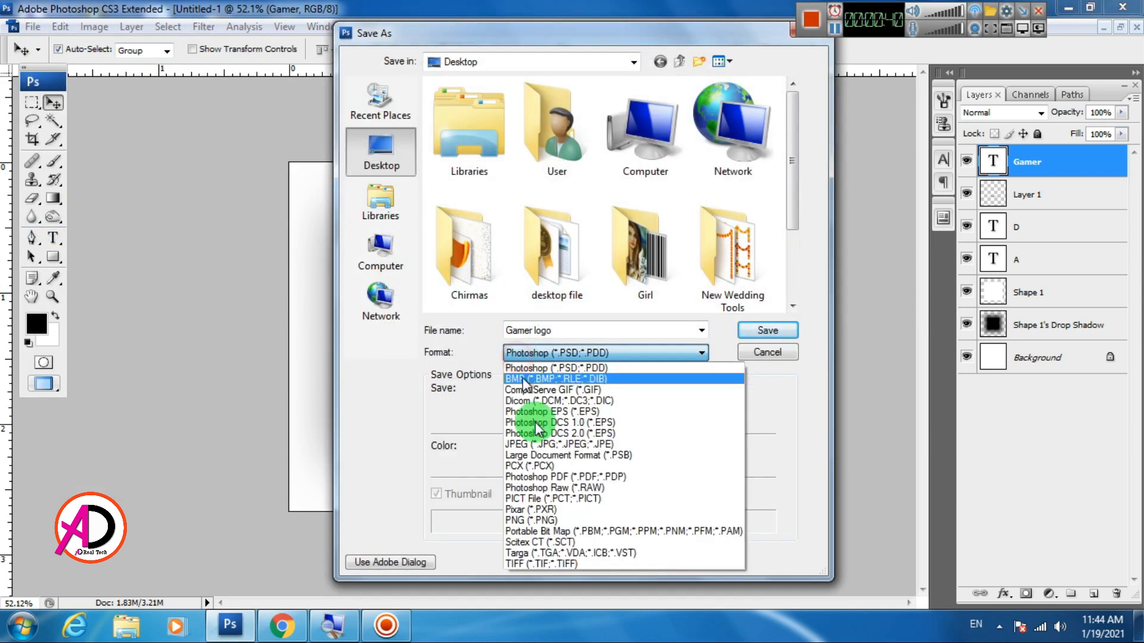
{"action": "left_click", "coordinate": [542, 446]}
{"action": "left_click", "coordinate": [778, 326]}
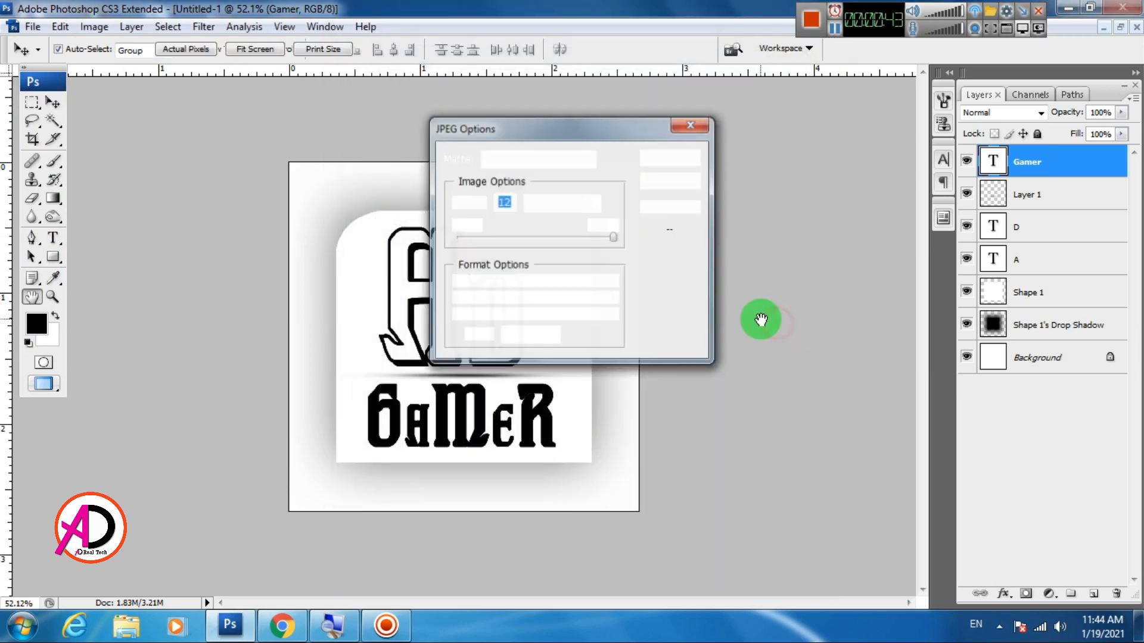
{"action": "left_click", "coordinate": [666, 160]}
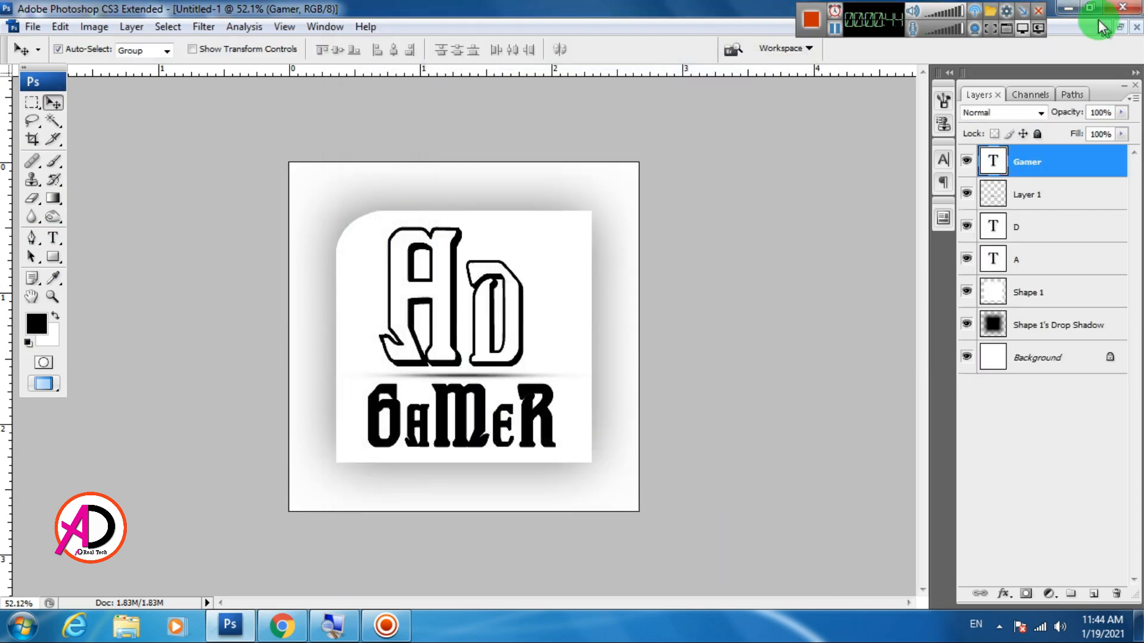
Open the saved Gamer logo image from the desktop to check it, and close the viewer
{"action": "left_click", "coordinate": [1069, 8]}
{"action": "double_click", "coordinate": [281, 250]}
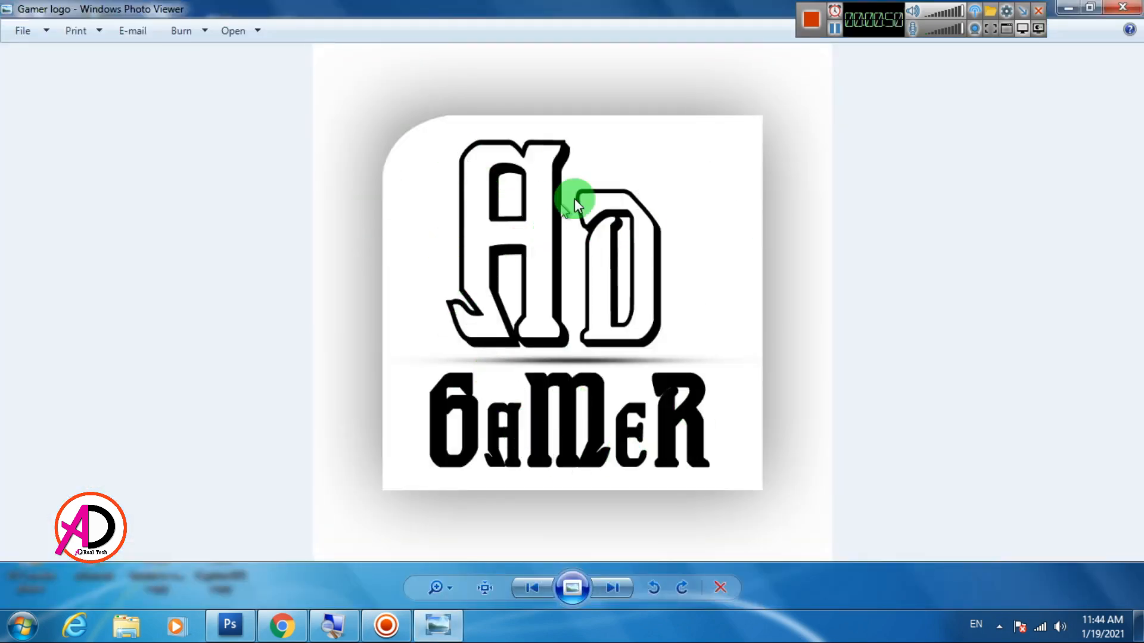
{"action": "left_click", "coordinate": [1137, 7]}
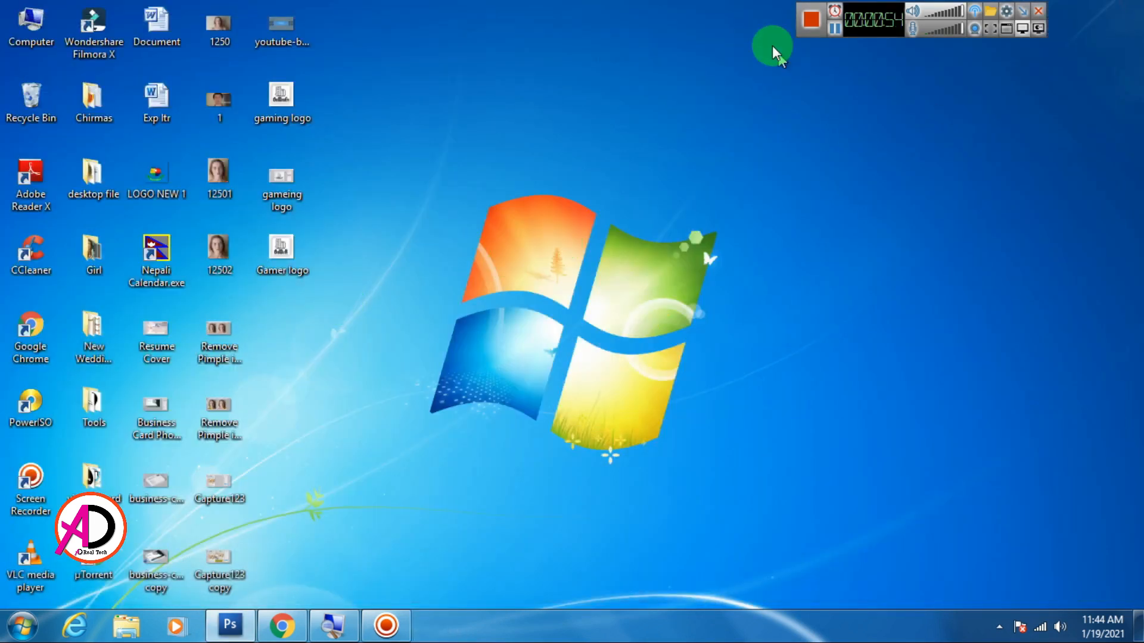